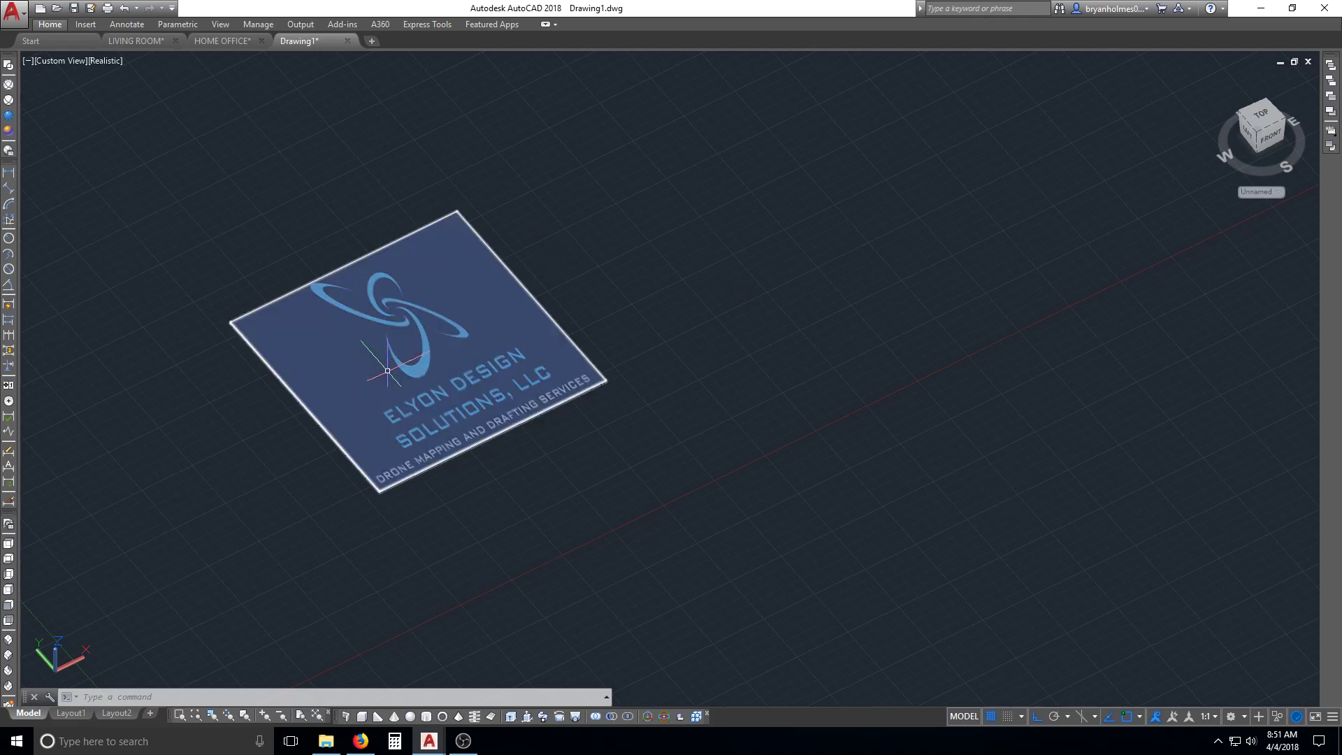
{"action": "middle_click_drag", "start_coordinate": [388, 370], "coordinate": [360, 376], "text": "shift"}
{"action": "key", "text": "Escape"}
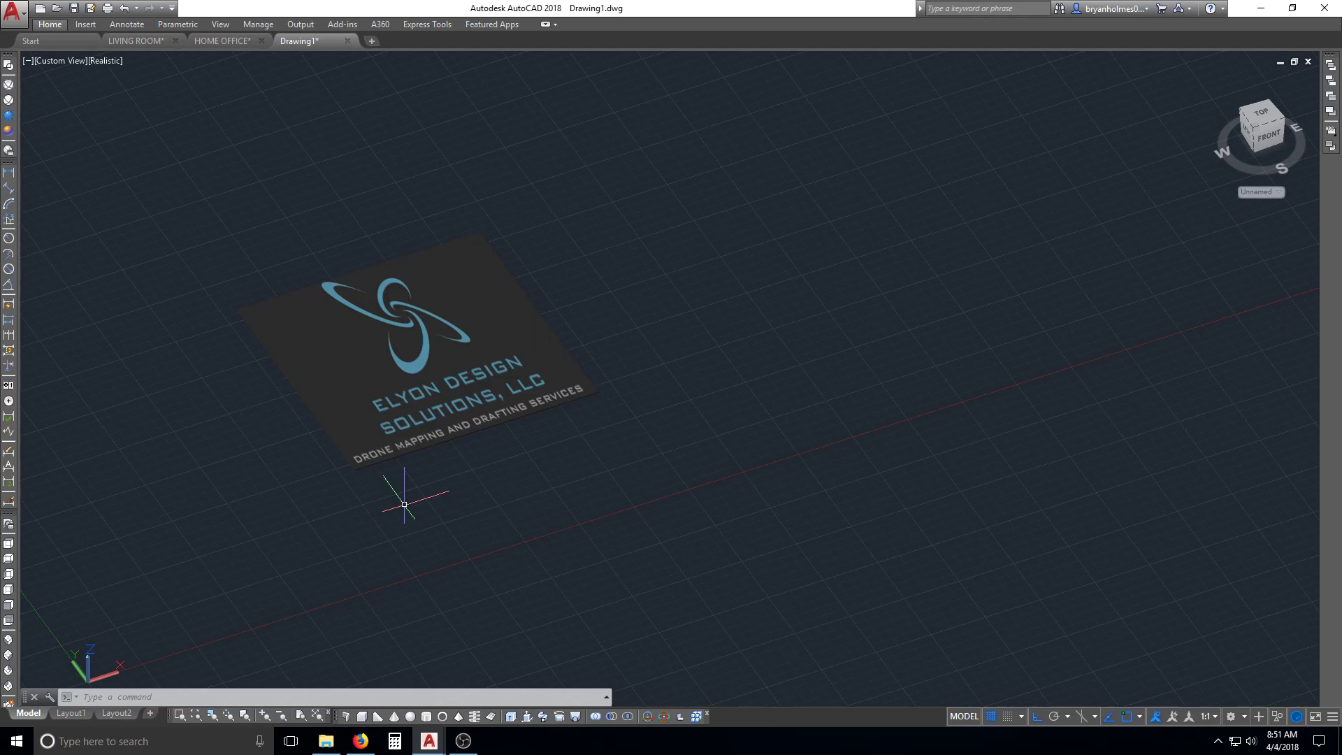
Step: Switch to File Explorer and open the HOME OFFICE folder inside EDS MASTER > 3D ROOMS
{"action": "left_click", "coordinate": [326, 741]}
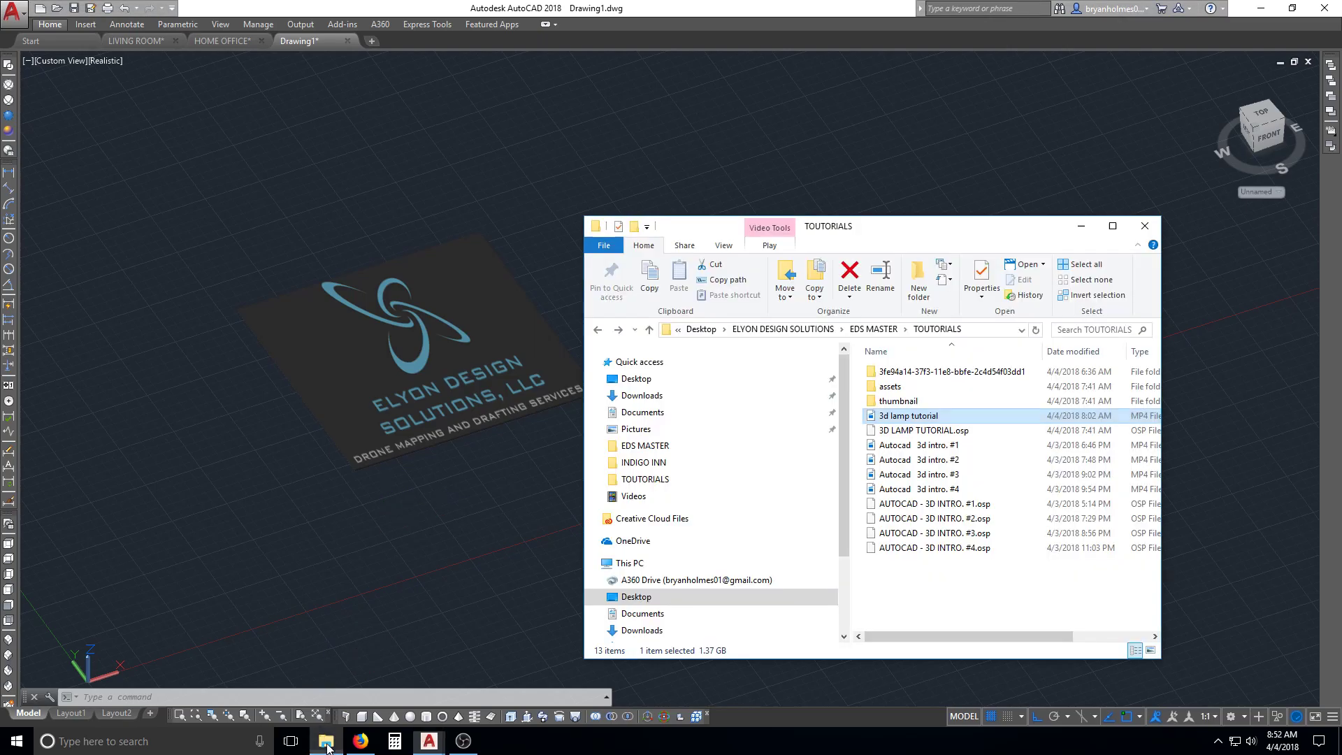
{"action": "left_click", "coordinate": [598, 330]}
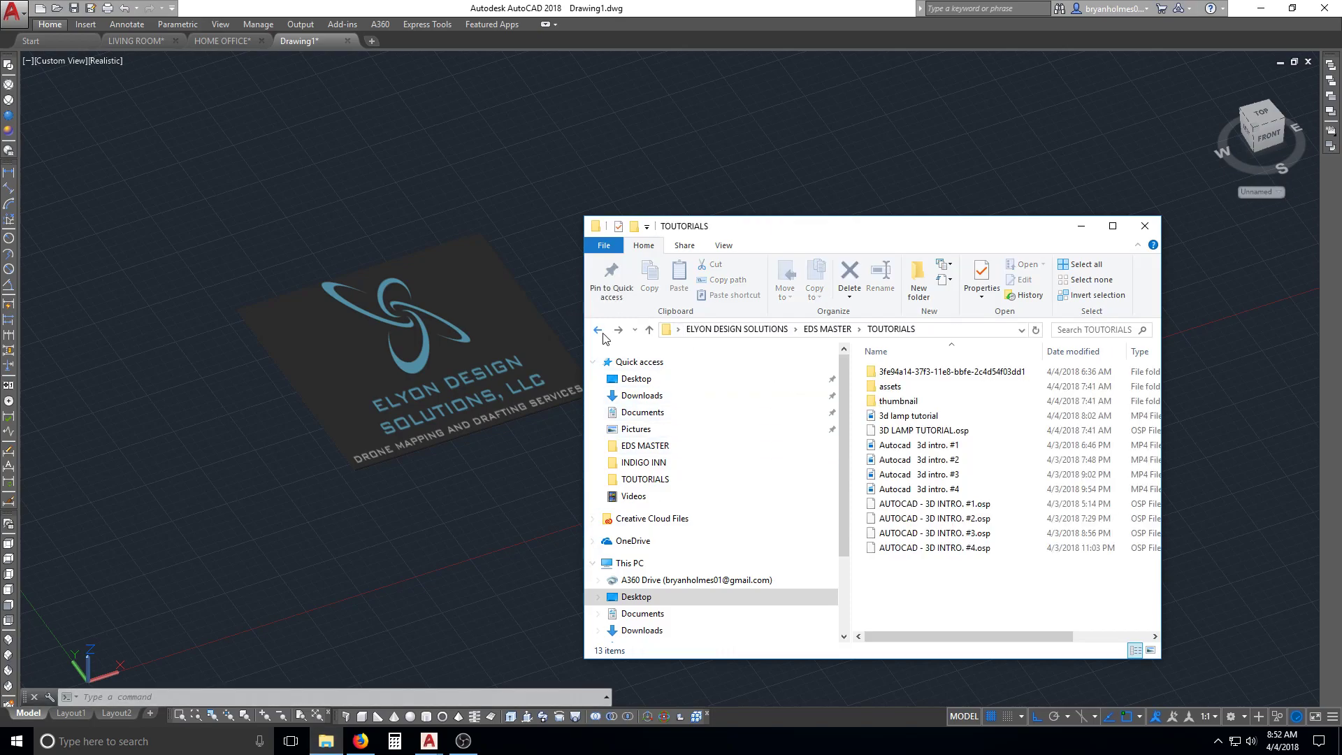
{"action": "left_click", "coordinate": [599, 331]}
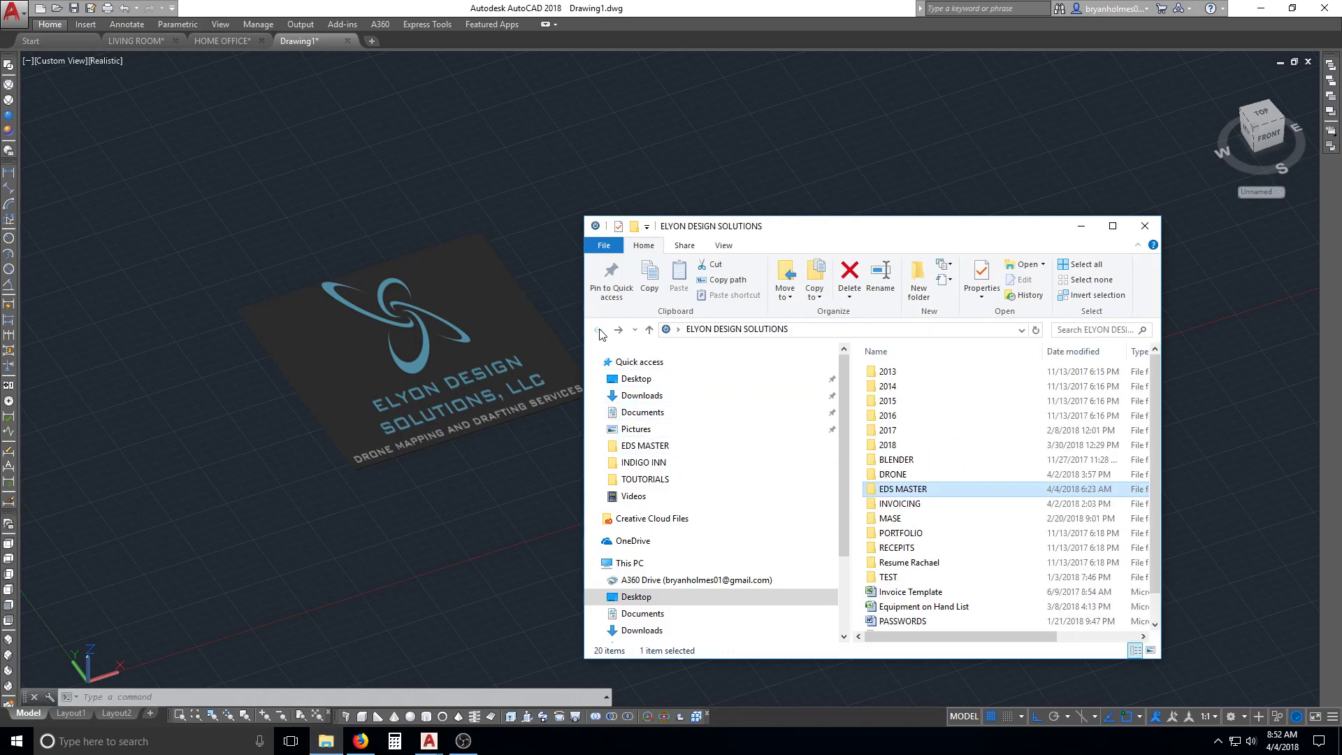
{"action": "double_click", "coordinate": [901, 490]}
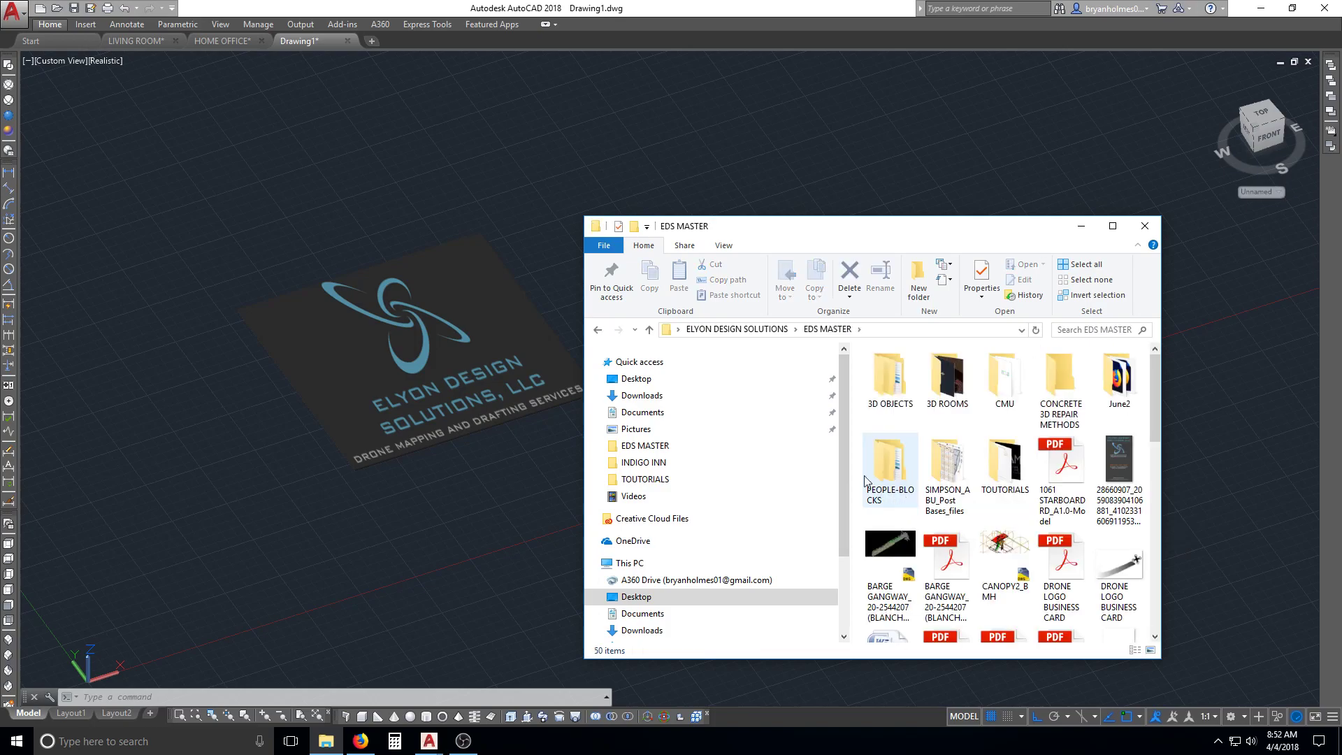
{"action": "double_click", "coordinate": [922, 397]}
{"action": "scroll", "coordinate": [910, 441], "scroll_direction": "down", "scroll_amount": 3}
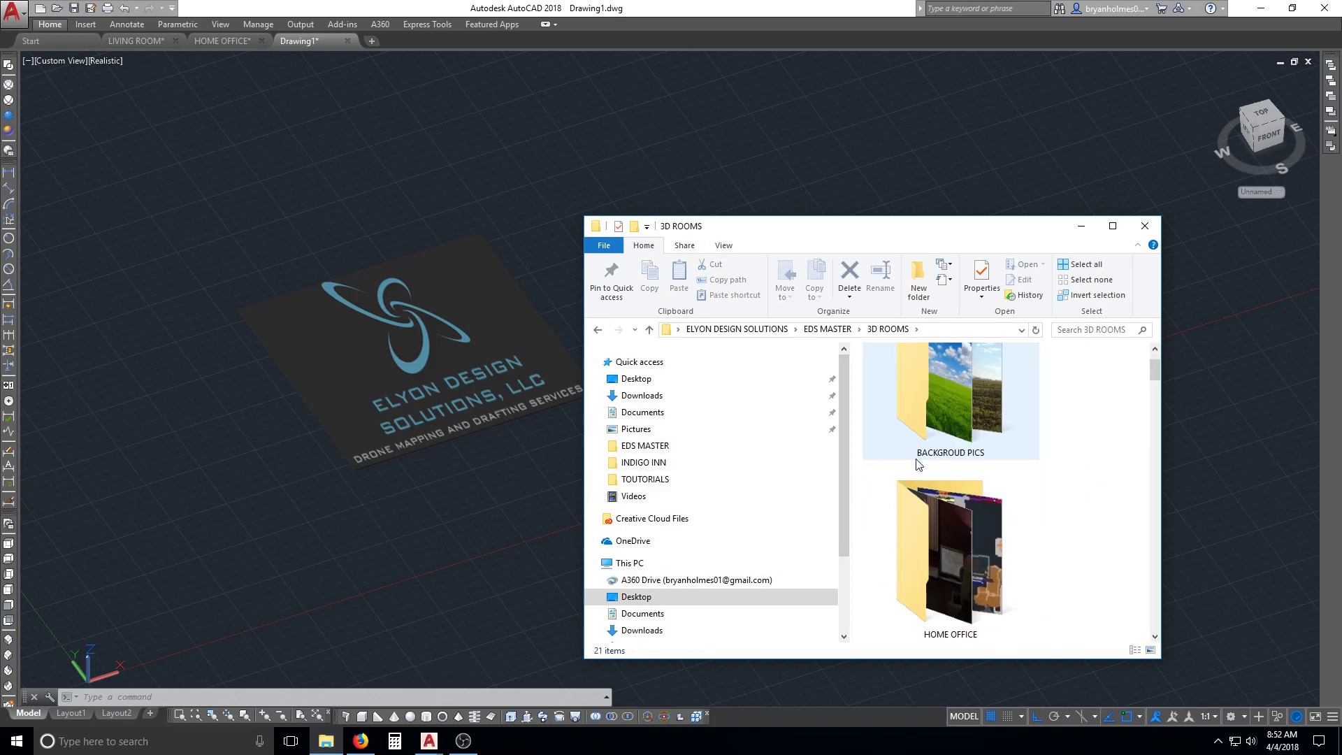
{"action": "double_click", "coordinate": [962, 442]}
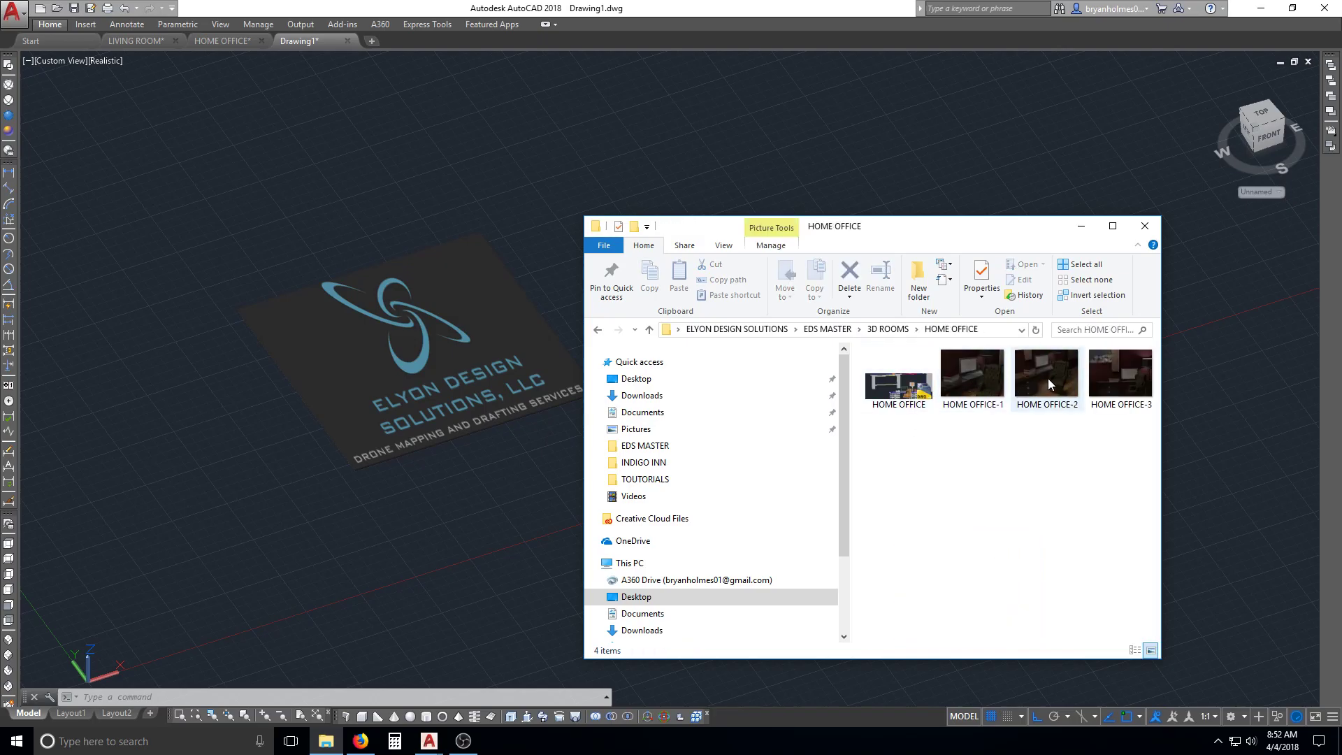
Step: View the HOME OFFICE-1 and HOME OFFICE-3 renderings, and return to the AutoCAD drawing
{"action": "double_click", "coordinate": [970, 379]}
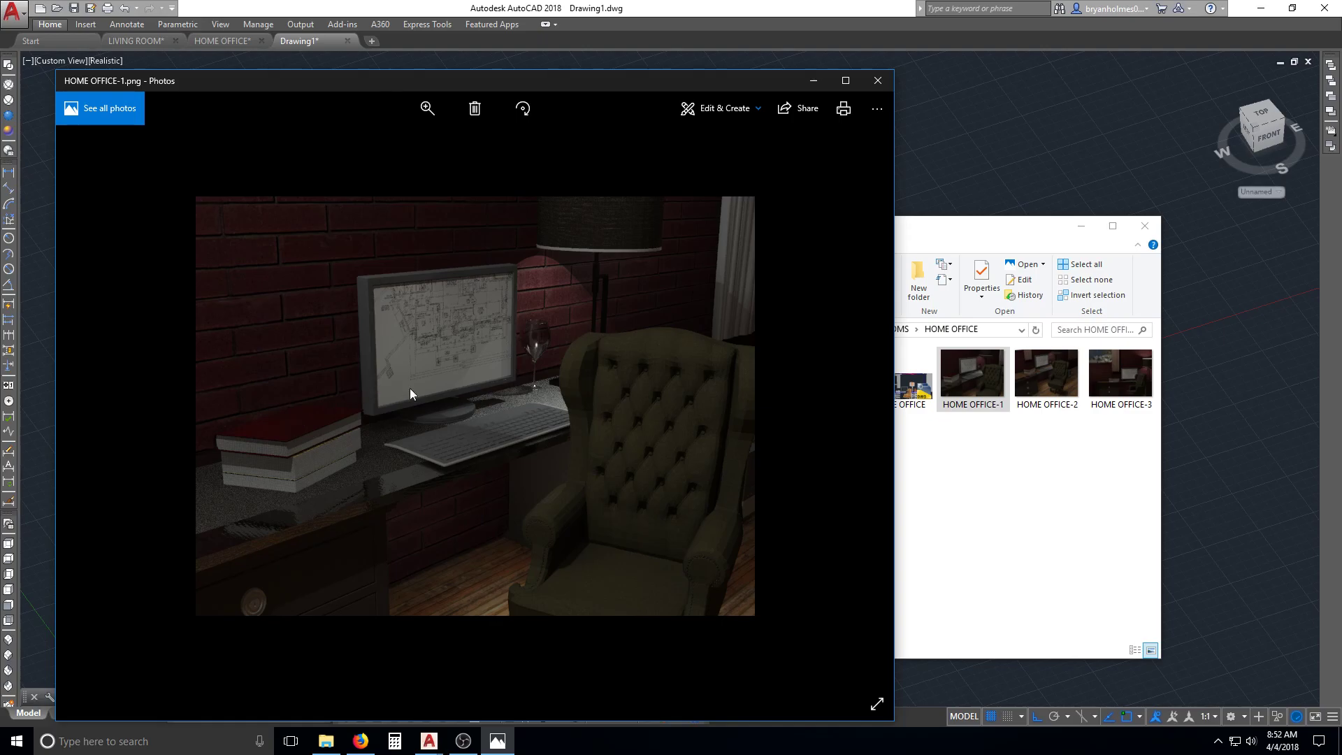
{"action": "left_click", "coordinate": [875, 82]}
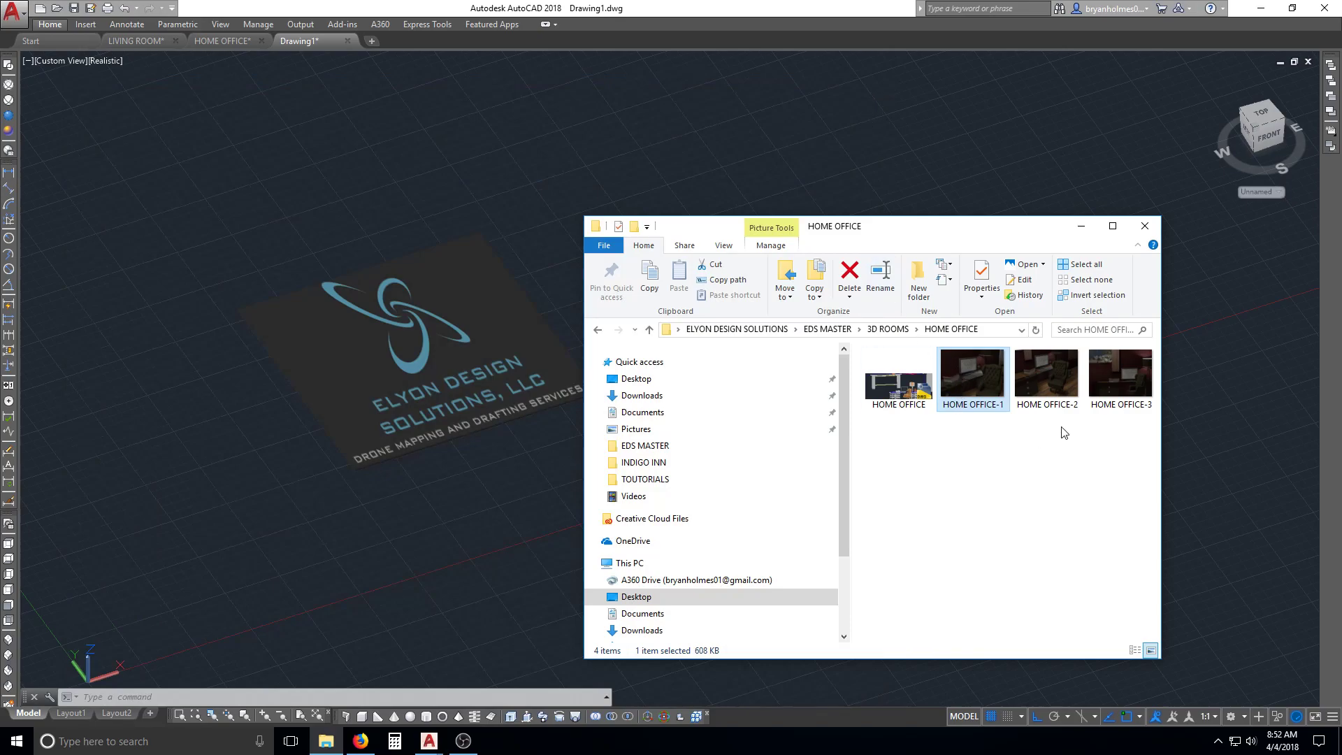
{"action": "double_click", "coordinate": [1117, 378]}
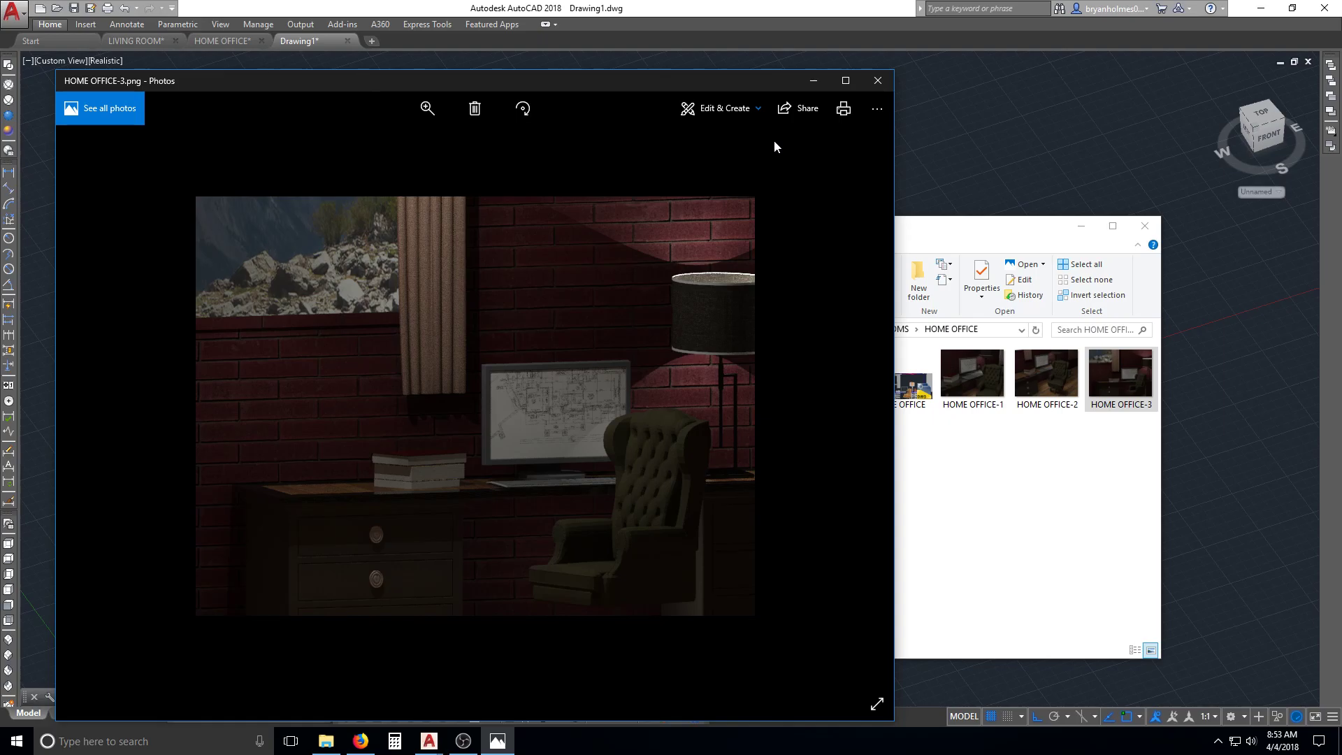
{"action": "left_click", "coordinate": [878, 81]}
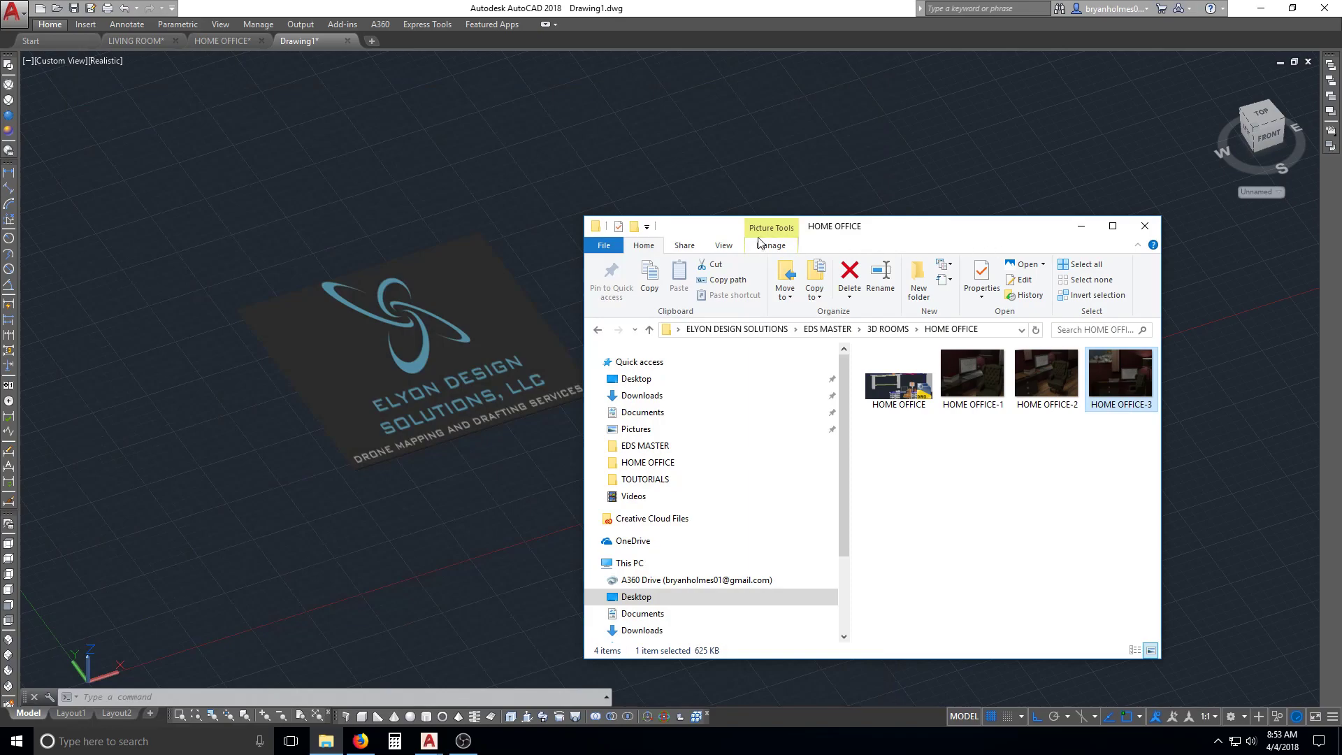
{"action": "left_click", "coordinate": [1081, 227]}
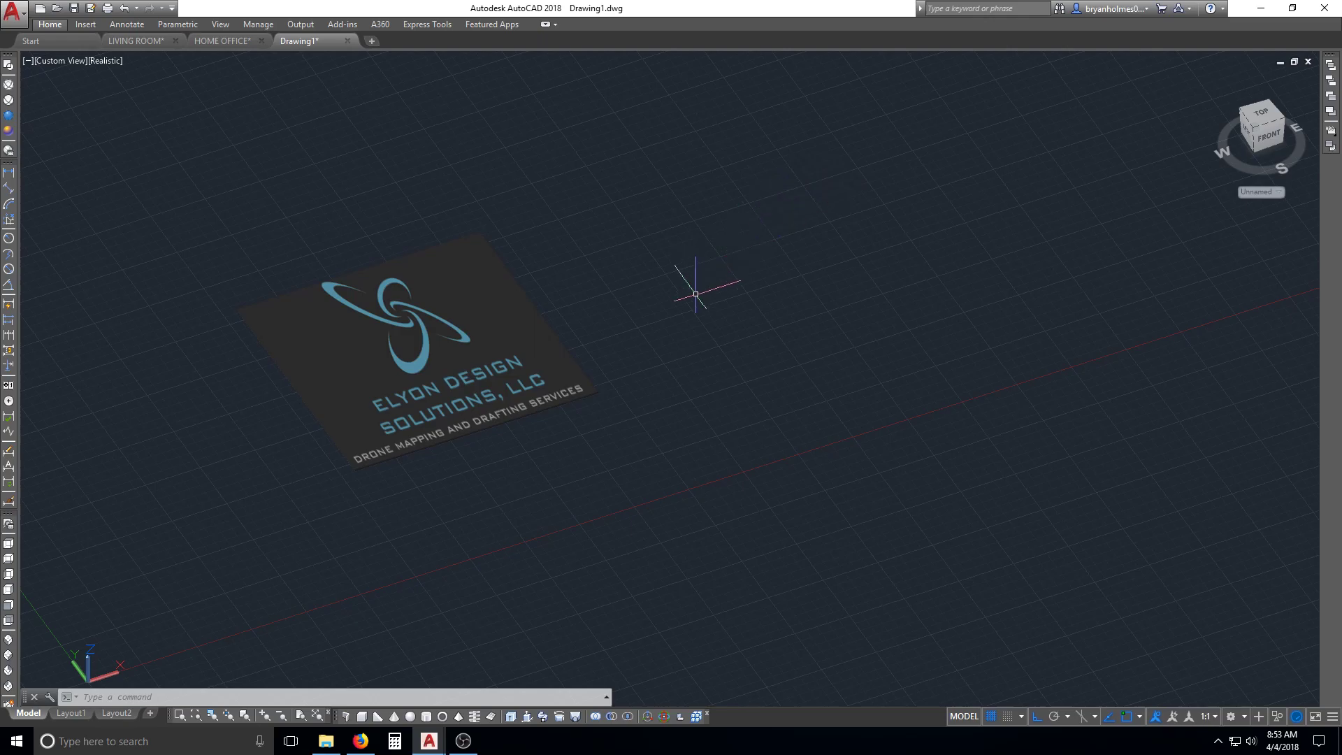
Step: Draw a flat box with a height of .0625 beside the logo panel, roughly the same size as the panel
{"action": "key", "text": "Escape"}
{"action": "key", "text": "Escape"}
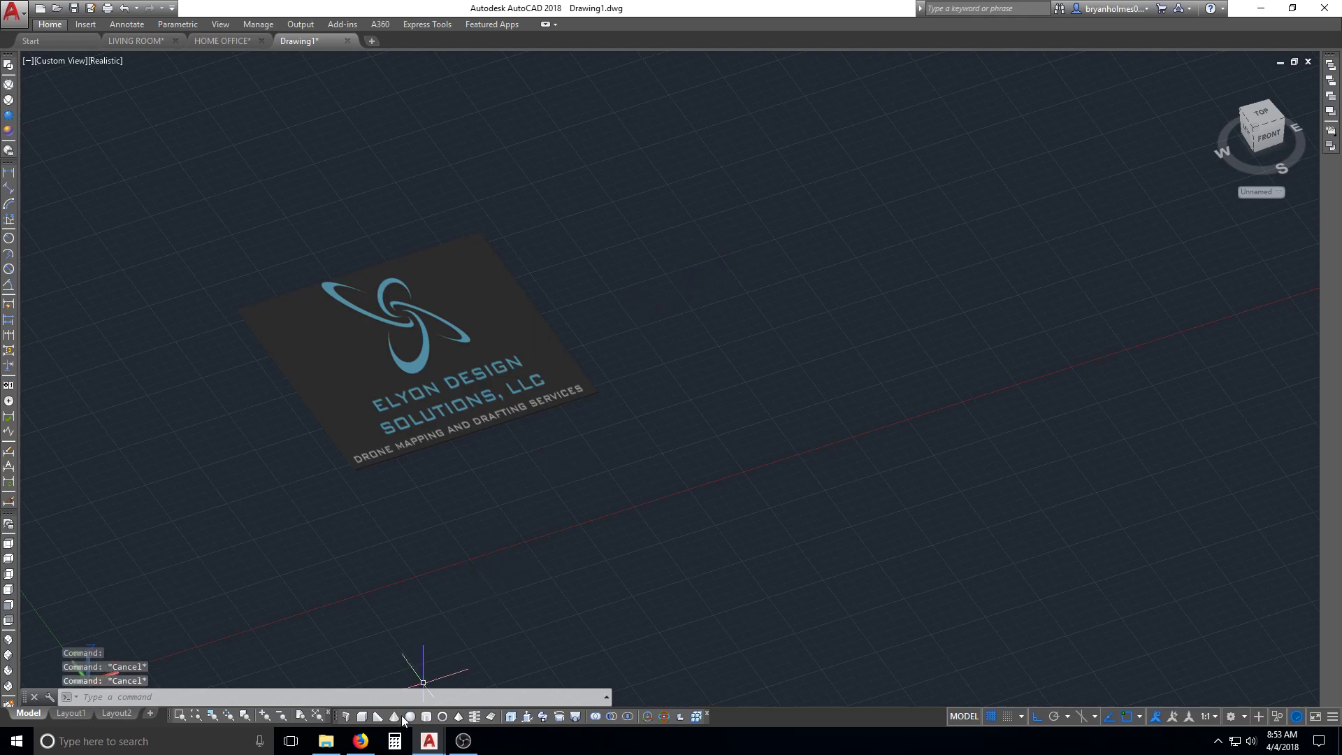
{"action": "left_click", "coordinate": [362, 716]}
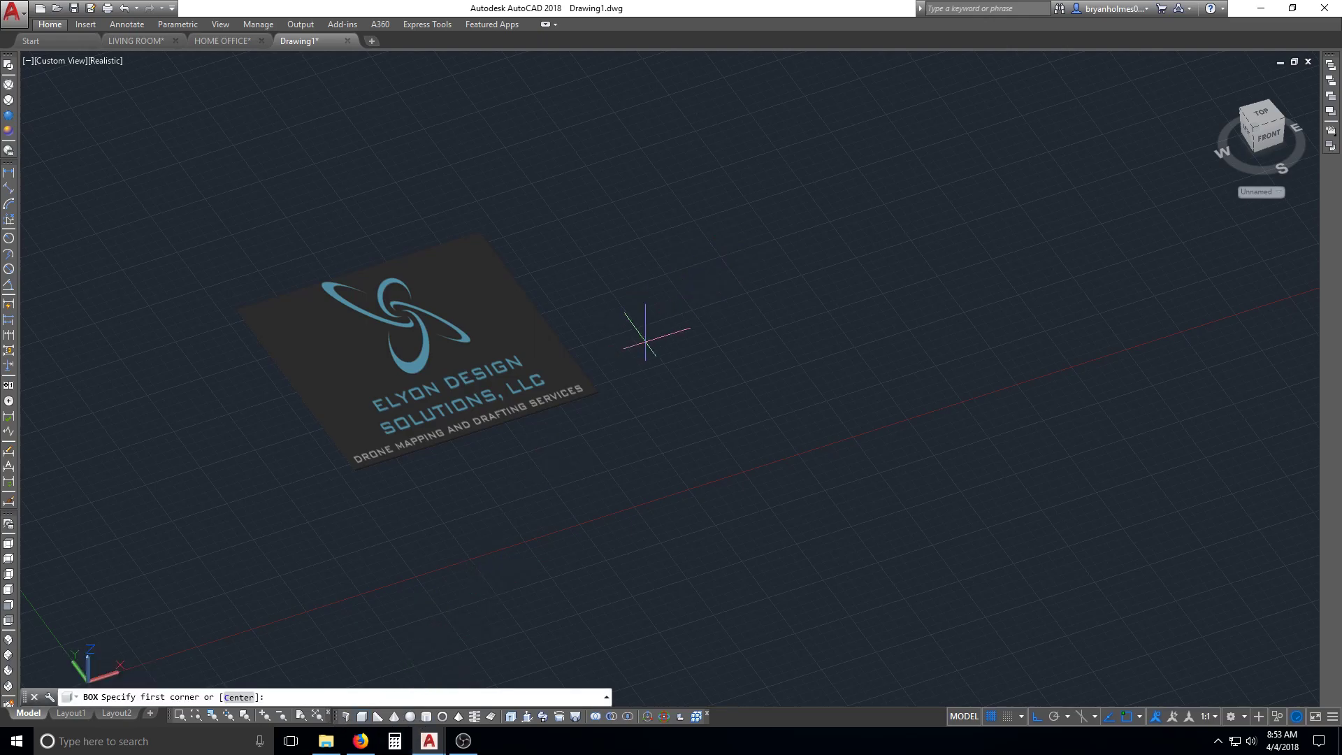
{"action": "left_click", "coordinate": [585, 210]}
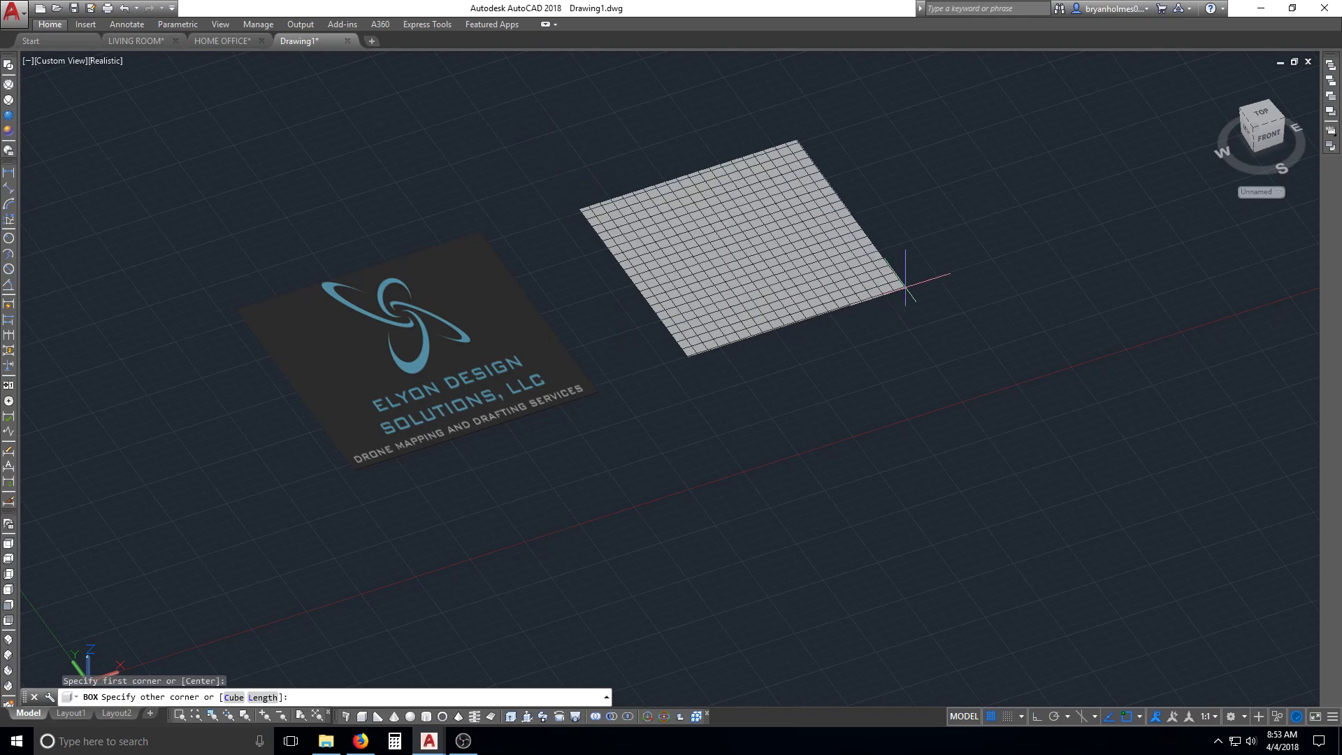
{"action": "left_click", "coordinate": [907, 282]}
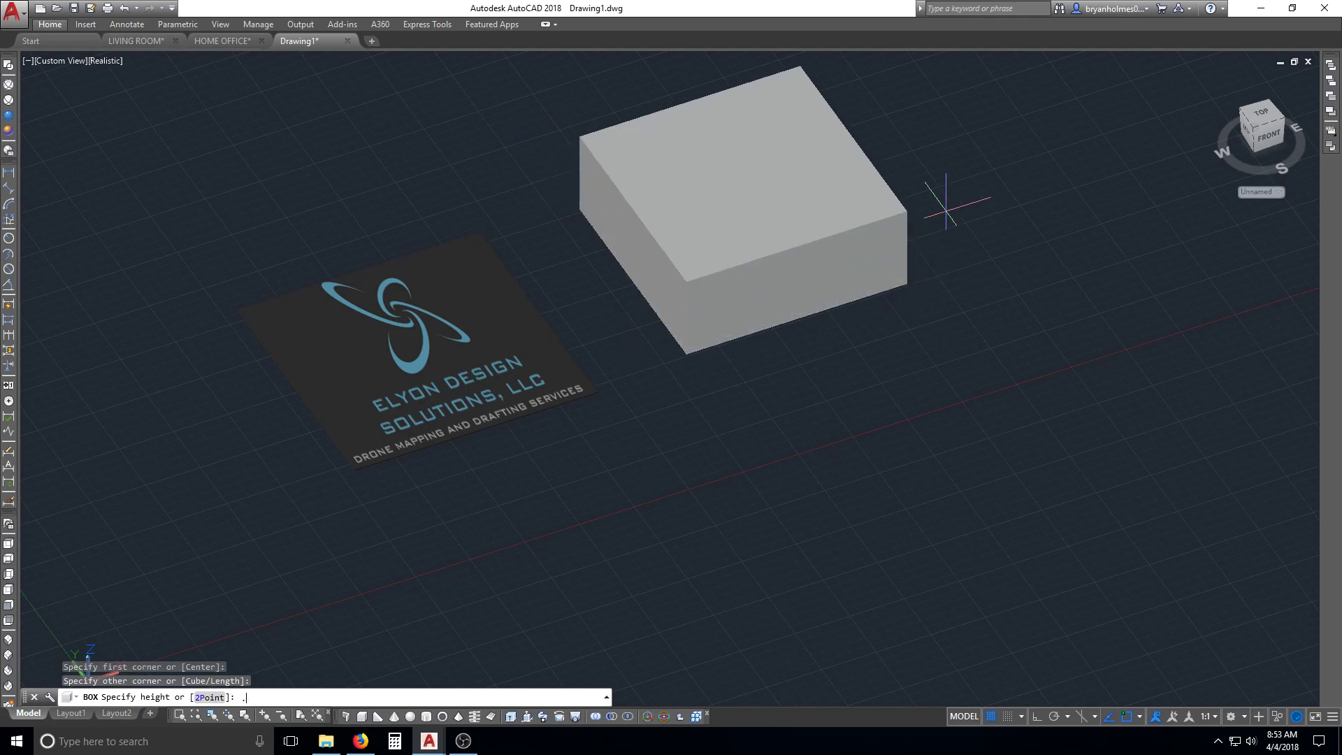
{"action": "key", "text": "Return"}
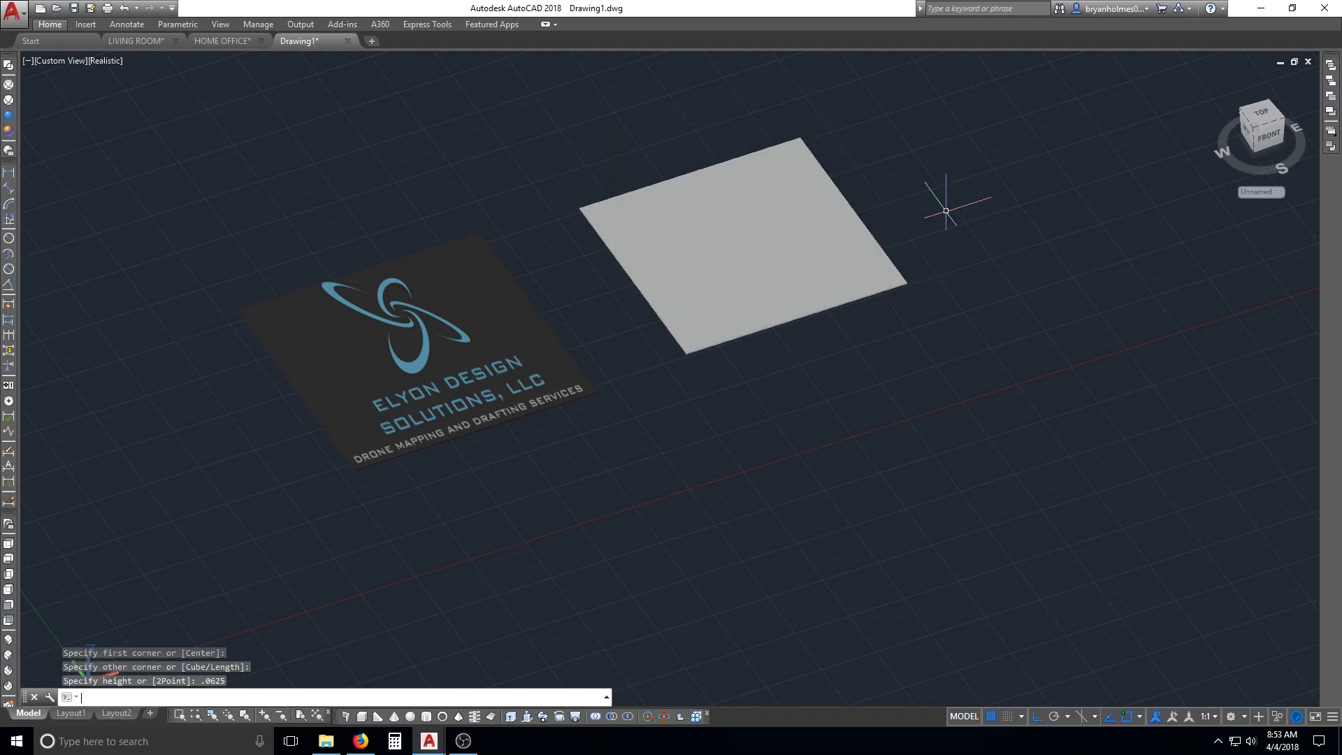
{"action": "key", "text": "Escape"}
{"action": "left_click", "coordinate": [794, 345]}
{"action": "left_click", "coordinate": [766, 310]}
{"action": "key", "text": "Escape"}
{"action": "key", "text": "Escape"}
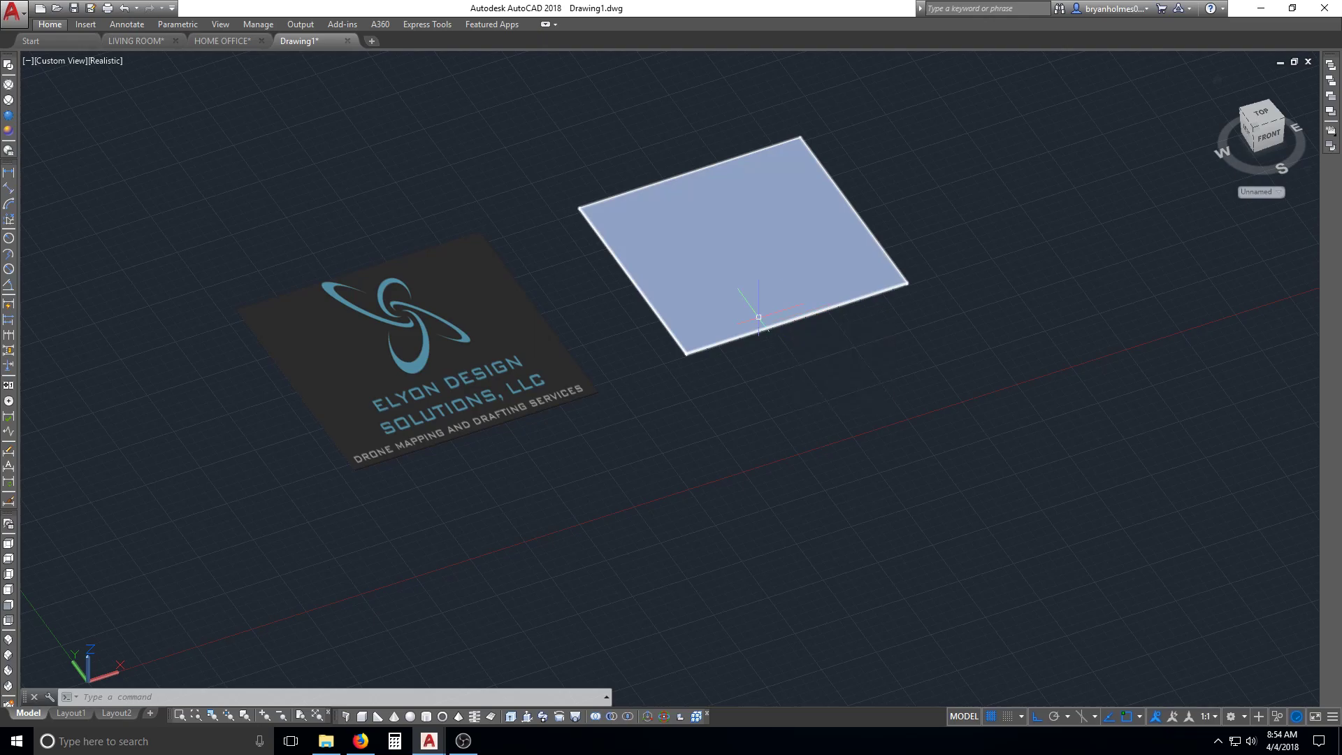
{"action": "key", "text": "Escape"}
{"action": "key", "text": "Escape"}
{"action": "key", "text": "Escape"}
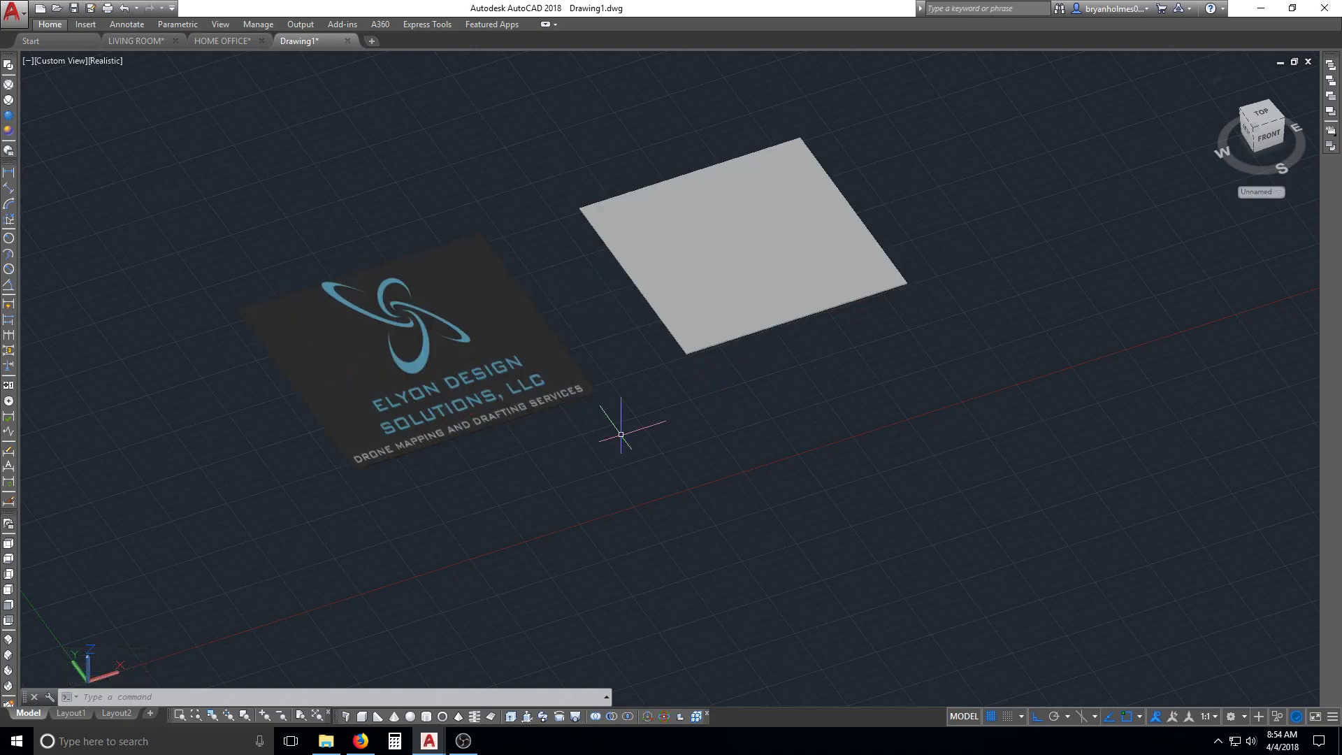
Step: Match the properties of the logo panel, including its material, onto the new plain box
{"action": "type", "text": "MA"}
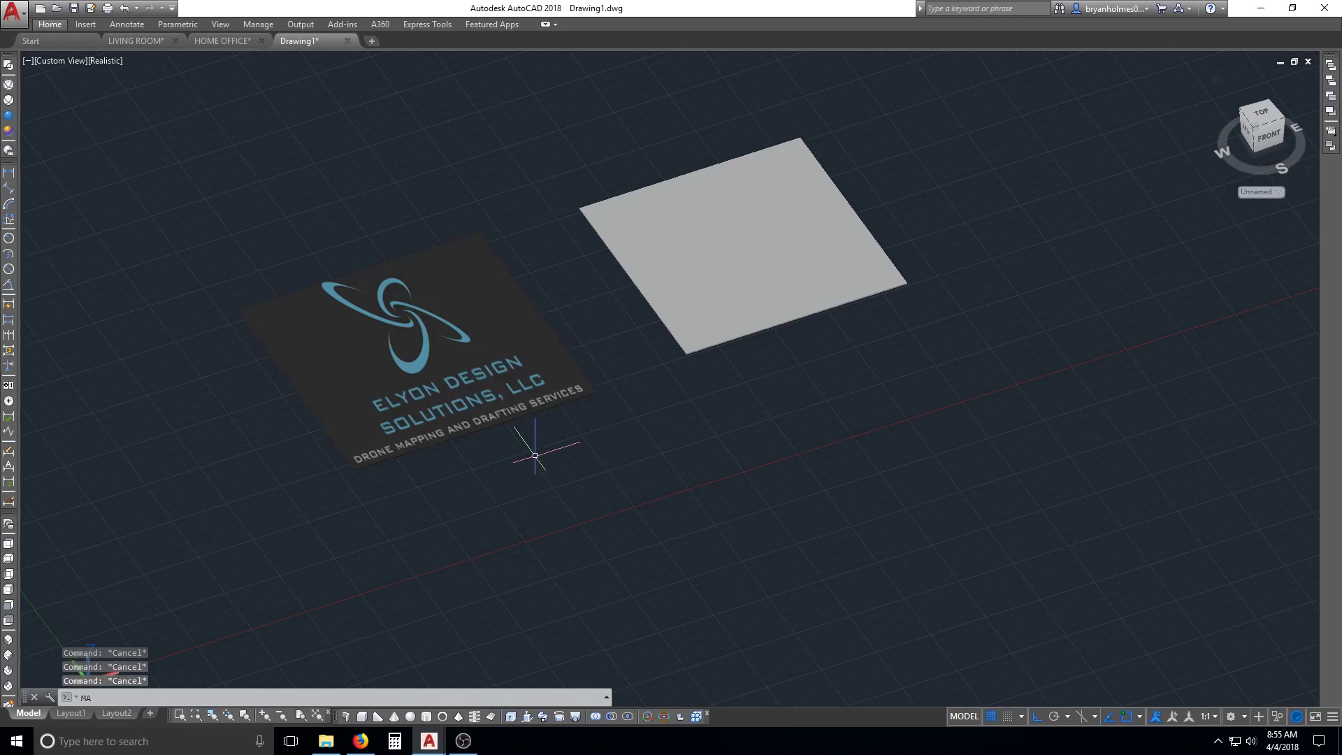
{"action": "key", "text": "Return"}
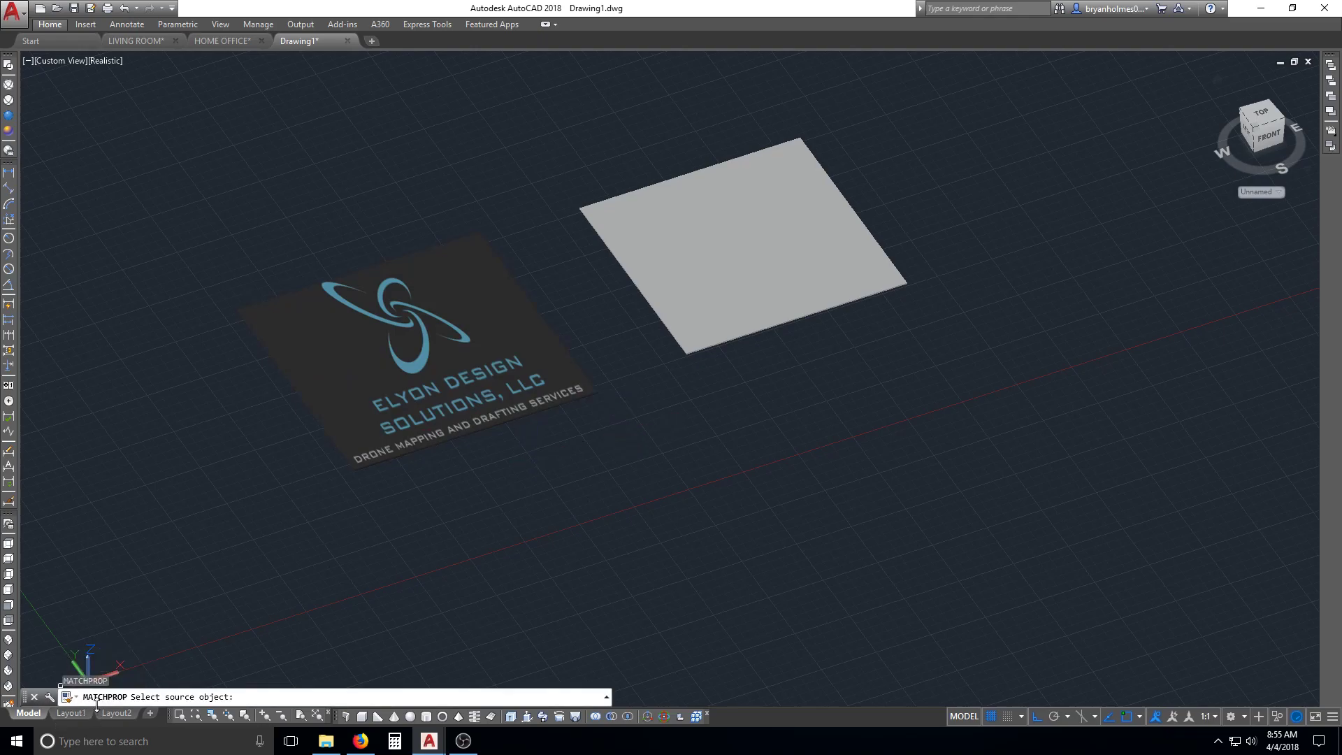
{"action": "left_click", "coordinate": [517, 350]}
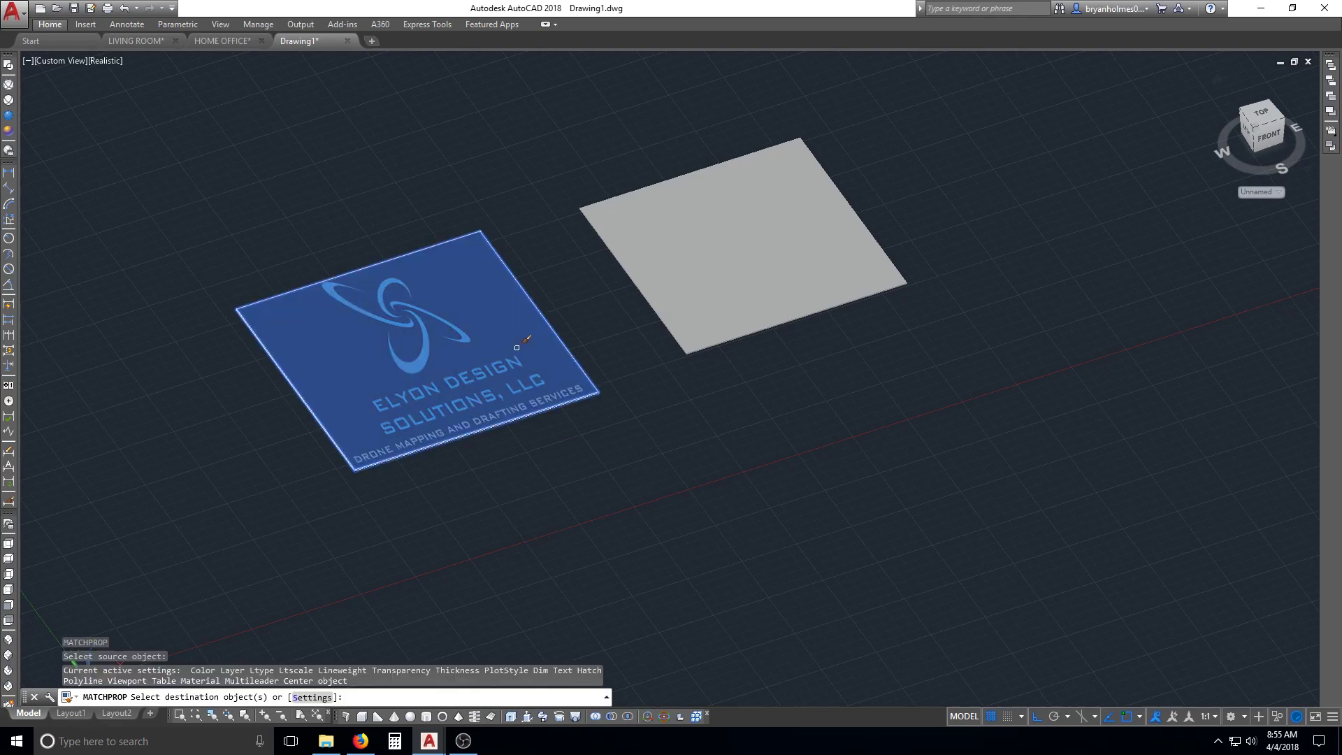
{"action": "left_click", "coordinate": [727, 306]}
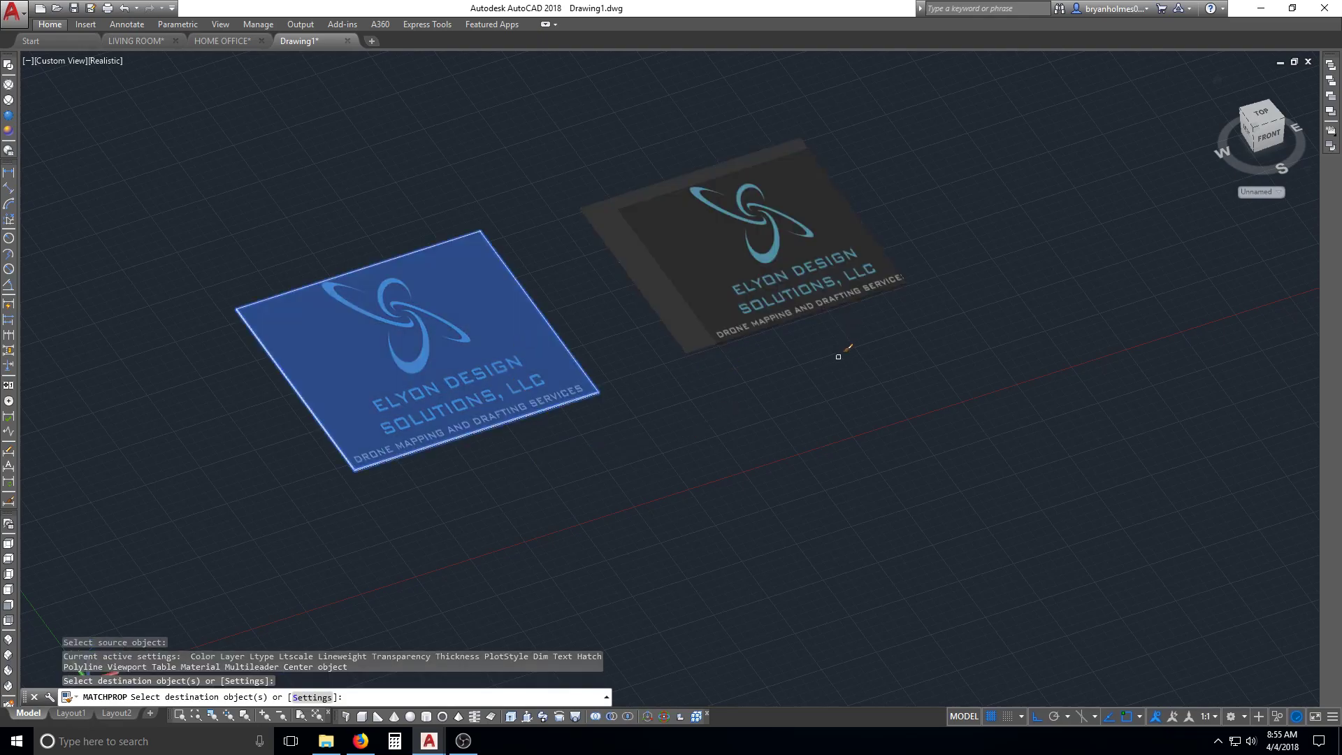
{"action": "key", "text": "Escape"}
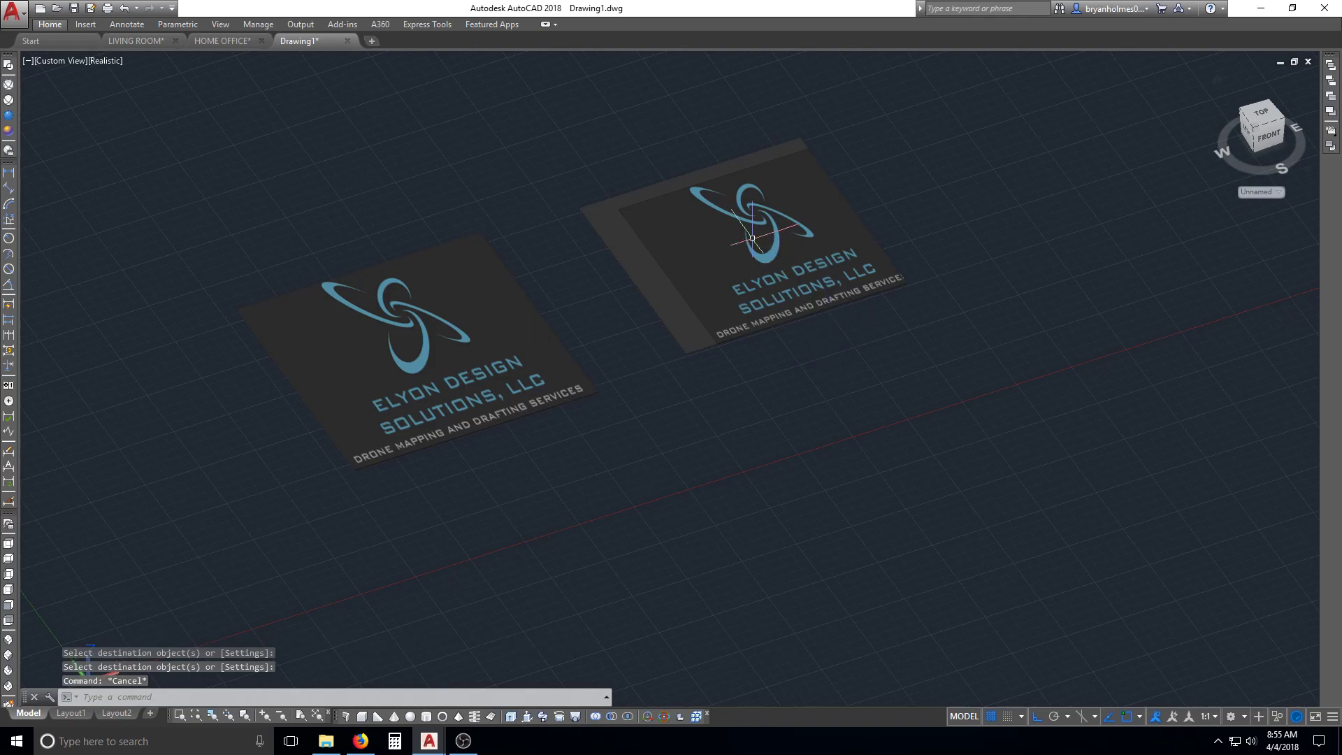
Step: Examine how the logo image fits on the new box compared with the original panel
{"action": "scroll", "coordinate": [749, 226], "scroll_direction": "up", "scroll_amount": 2}
{"action": "left_click", "coordinate": [750, 226]}
{"action": "scroll", "coordinate": [749, 226], "scroll_direction": "up", "scroll_amount": 1}
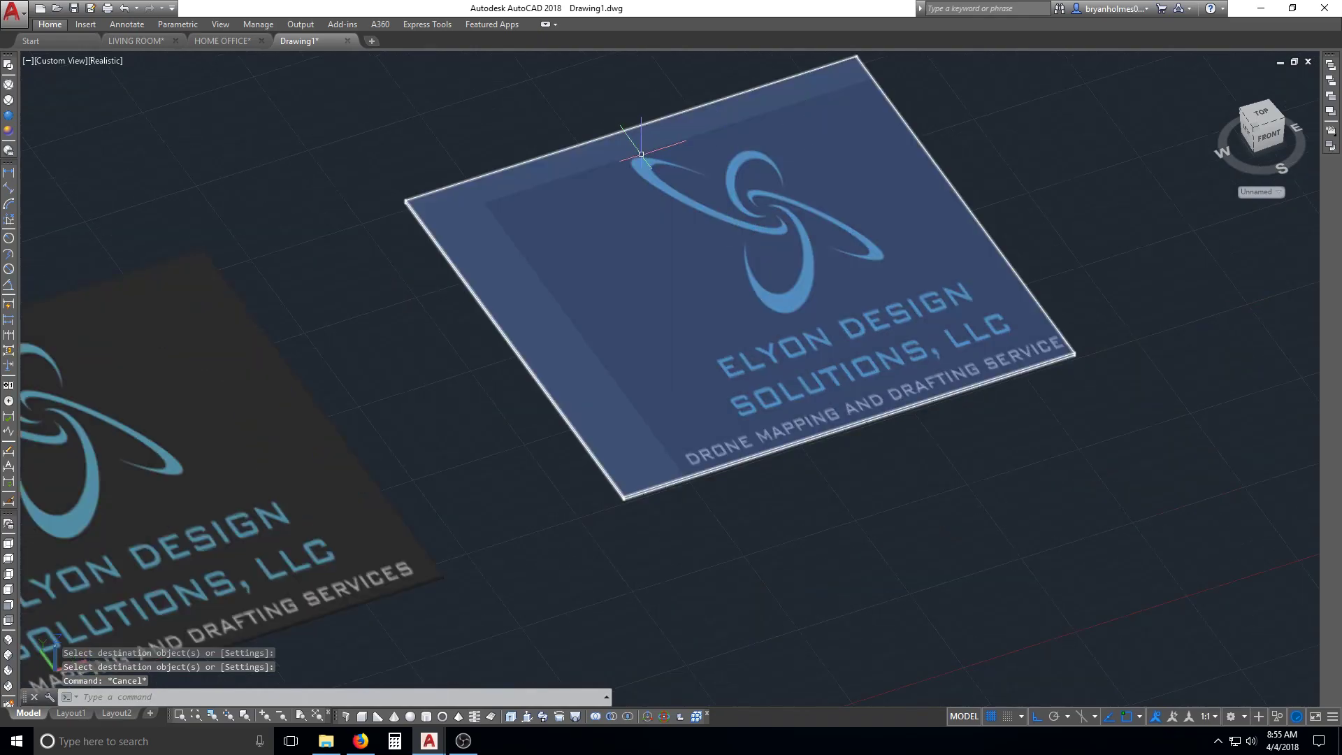
{"action": "key", "text": "Escape"}
{"action": "scroll", "coordinate": [419, 384], "scroll_direction": "down", "scroll_amount": 2}
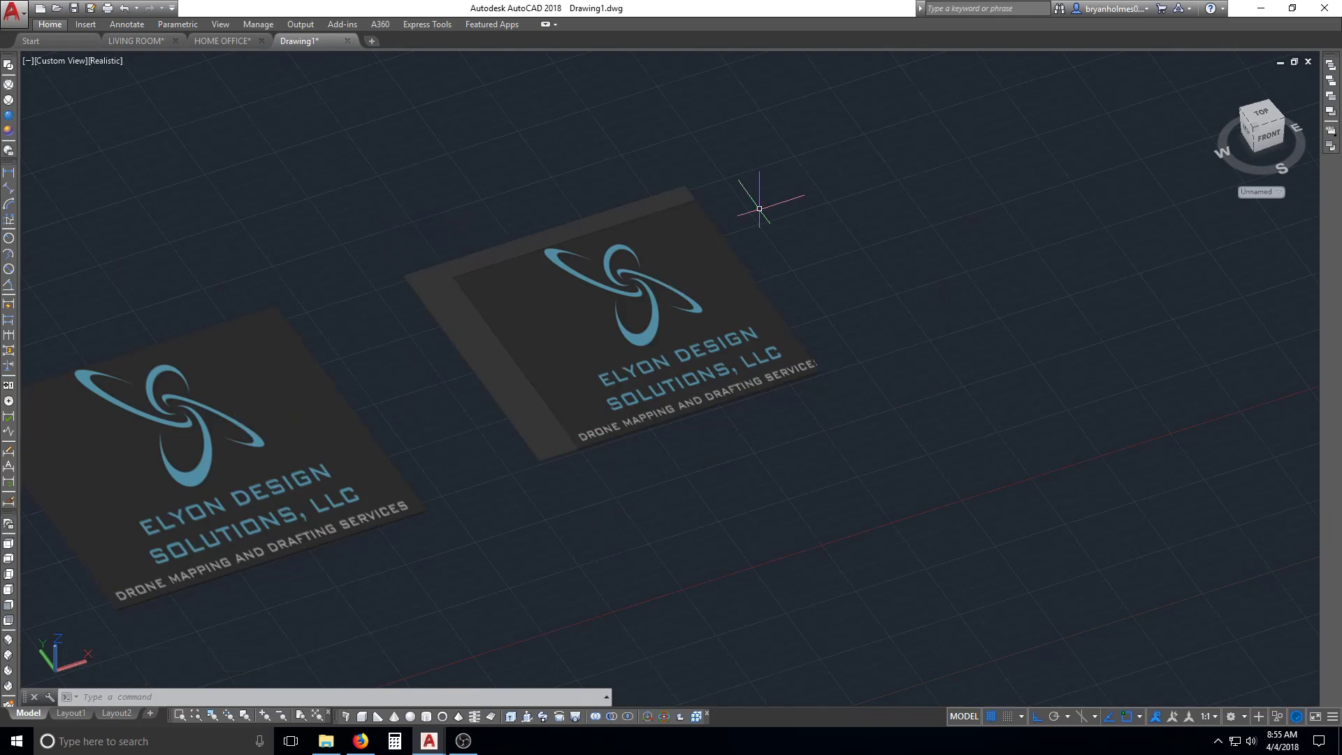
{"action": "left_click", "coordinate": [378, 604]}
{"action": "key", "text": "Escape"}
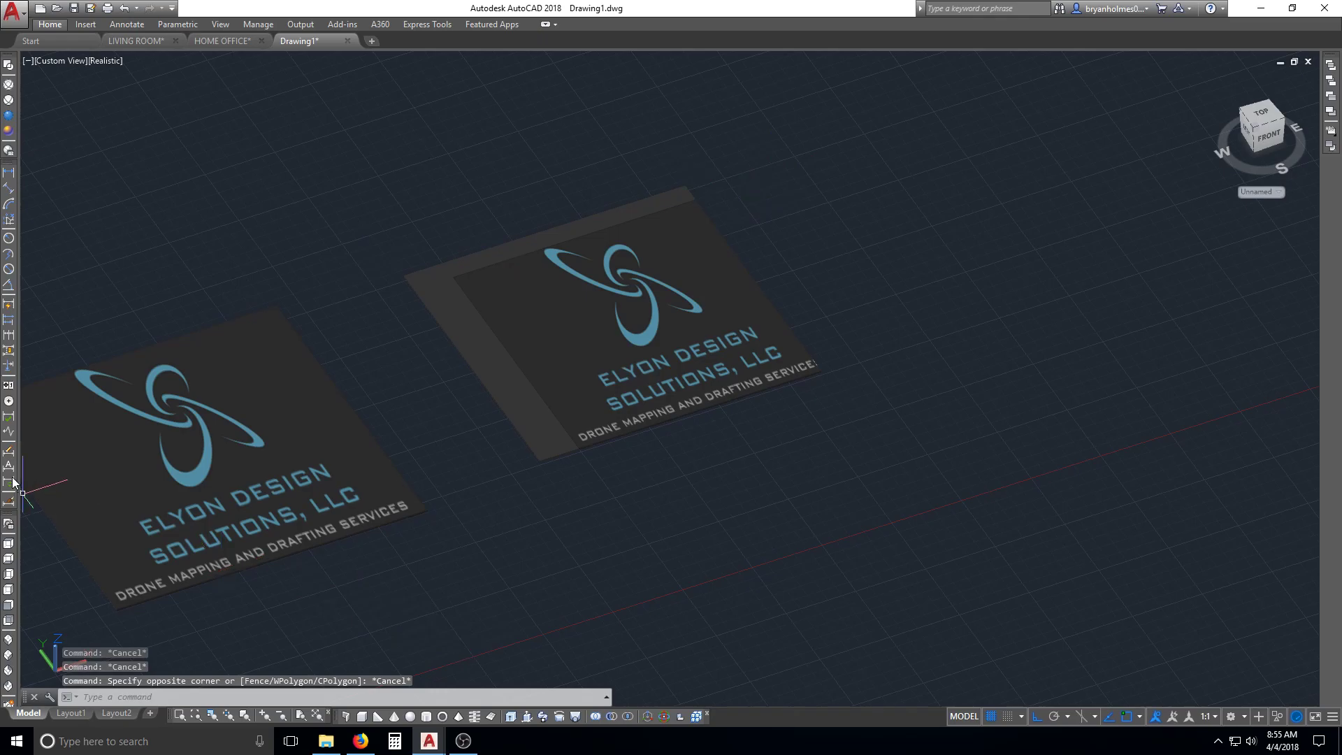
{"action": "key", "text": "Escape"}
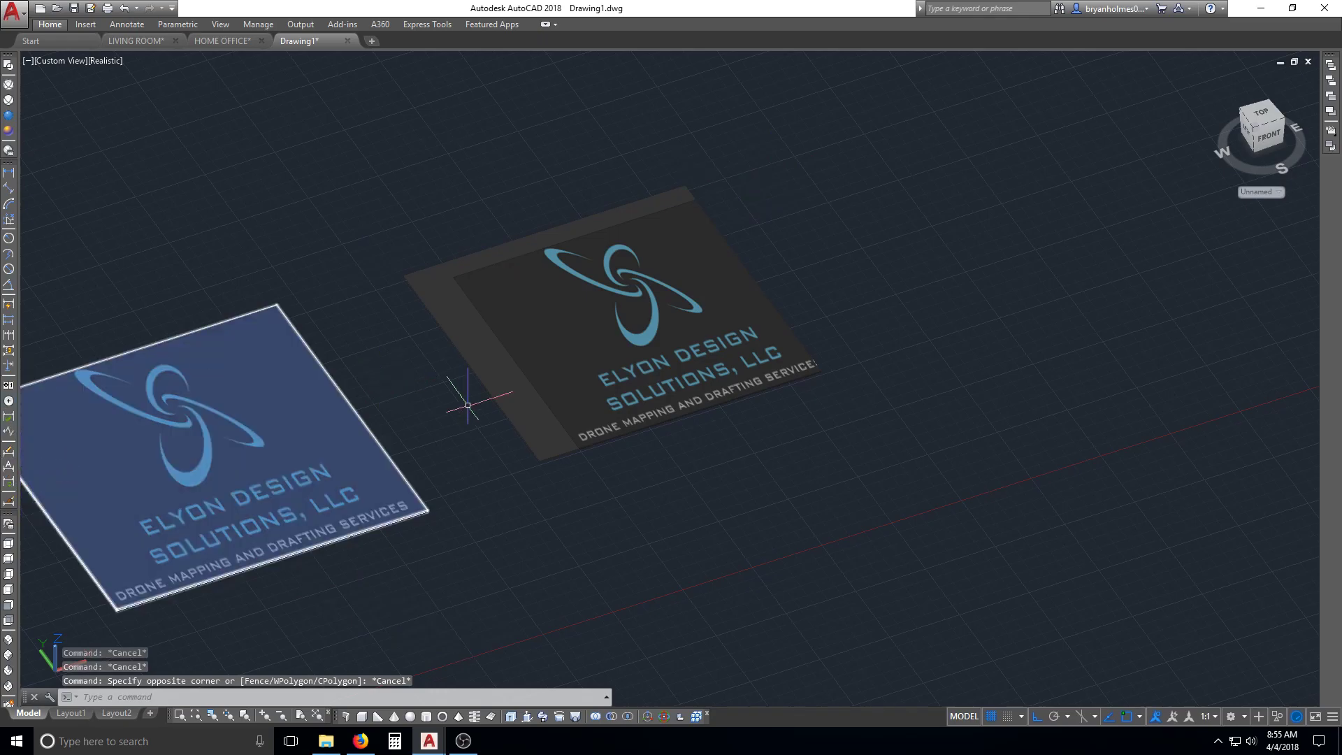
{"action": "key", "text": "Escape"}
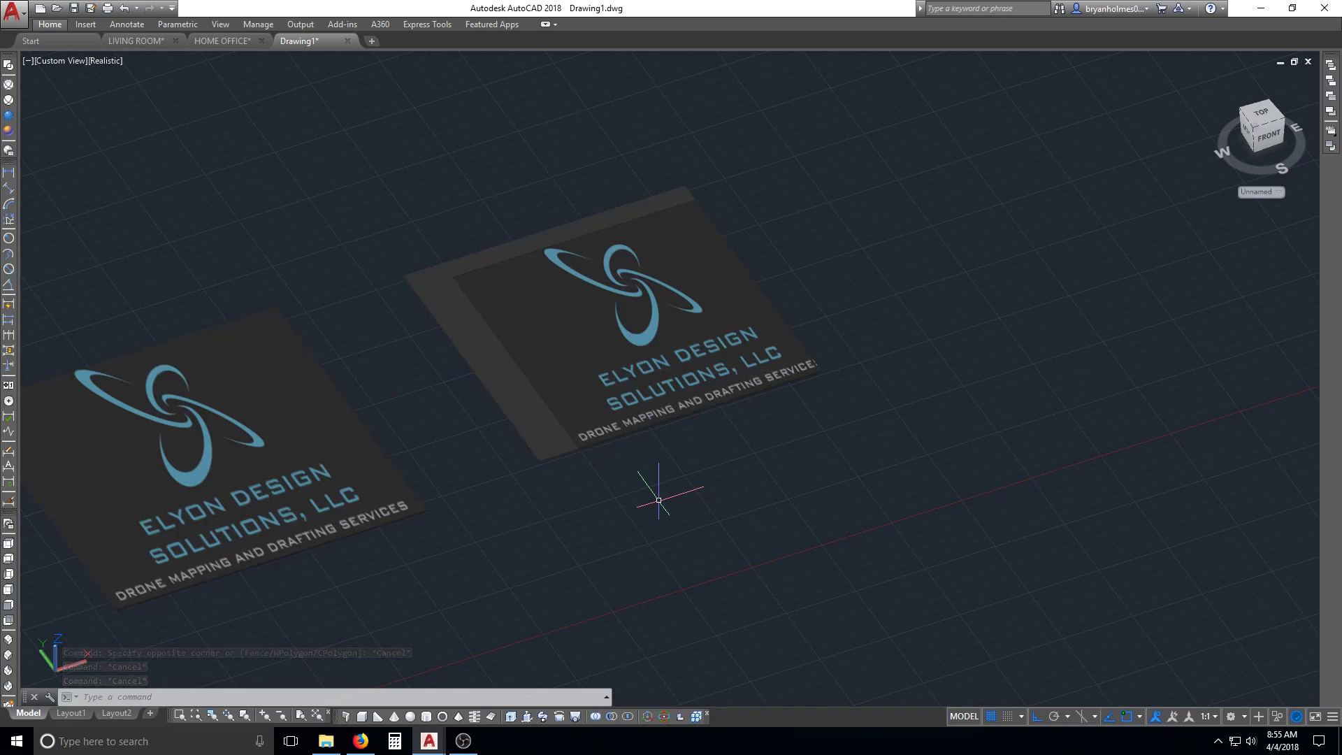
Step: Undo the zooming and the property match on the new box
{"action": "type", "text": "u"}
{"action": "key", "text": "Return"}
{"action": "type", "text": "u"}
{"action": "key", "text": "Return"}
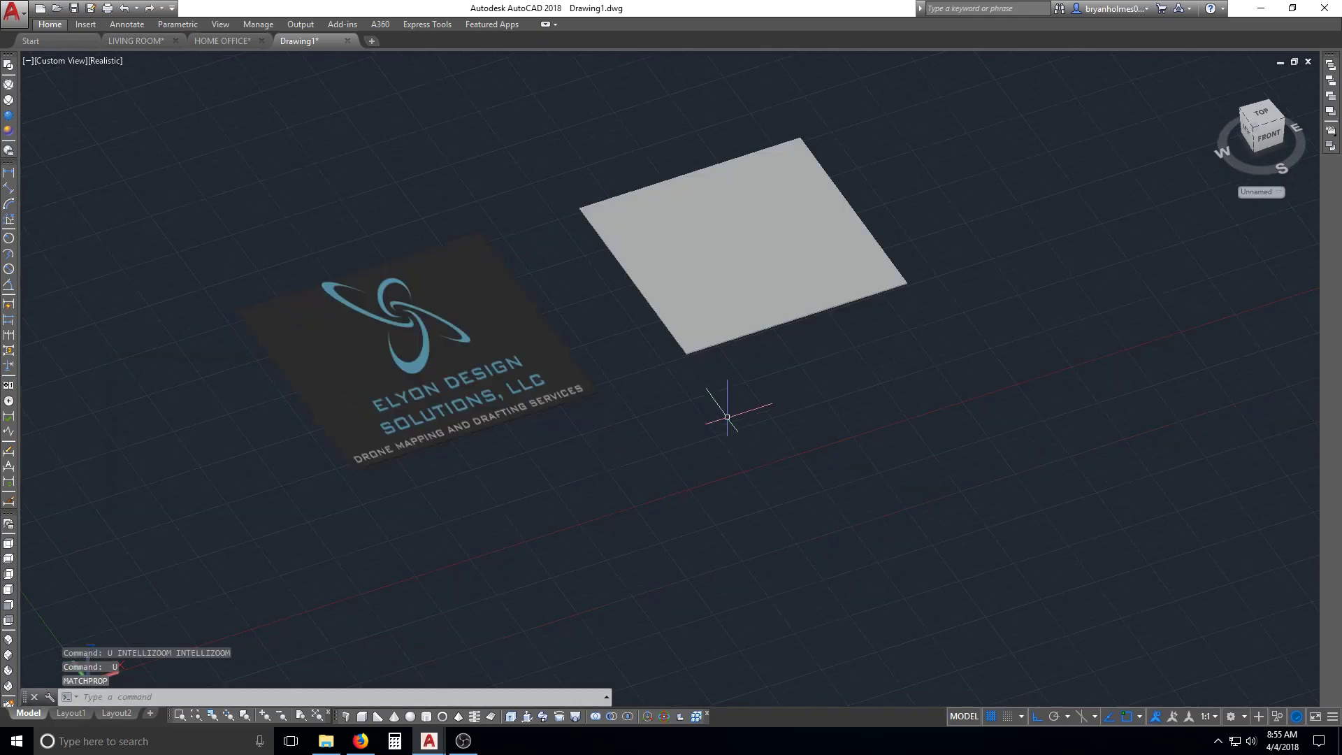
{"action": "left_click", "coordinate": [746, 444]}
{"action": "key", "text": "Escape"}
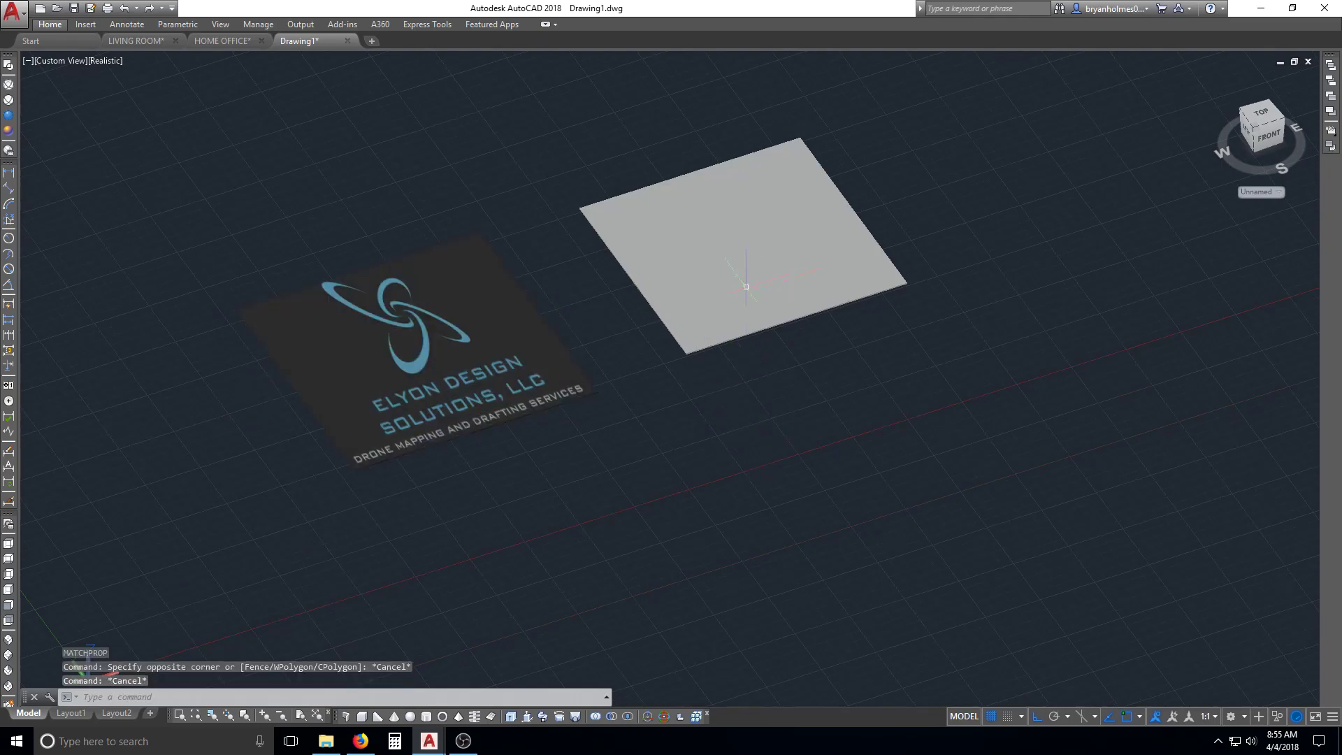
{"action": "key", "text": "Escape"}
{"action": "key", "text": "Escape"}
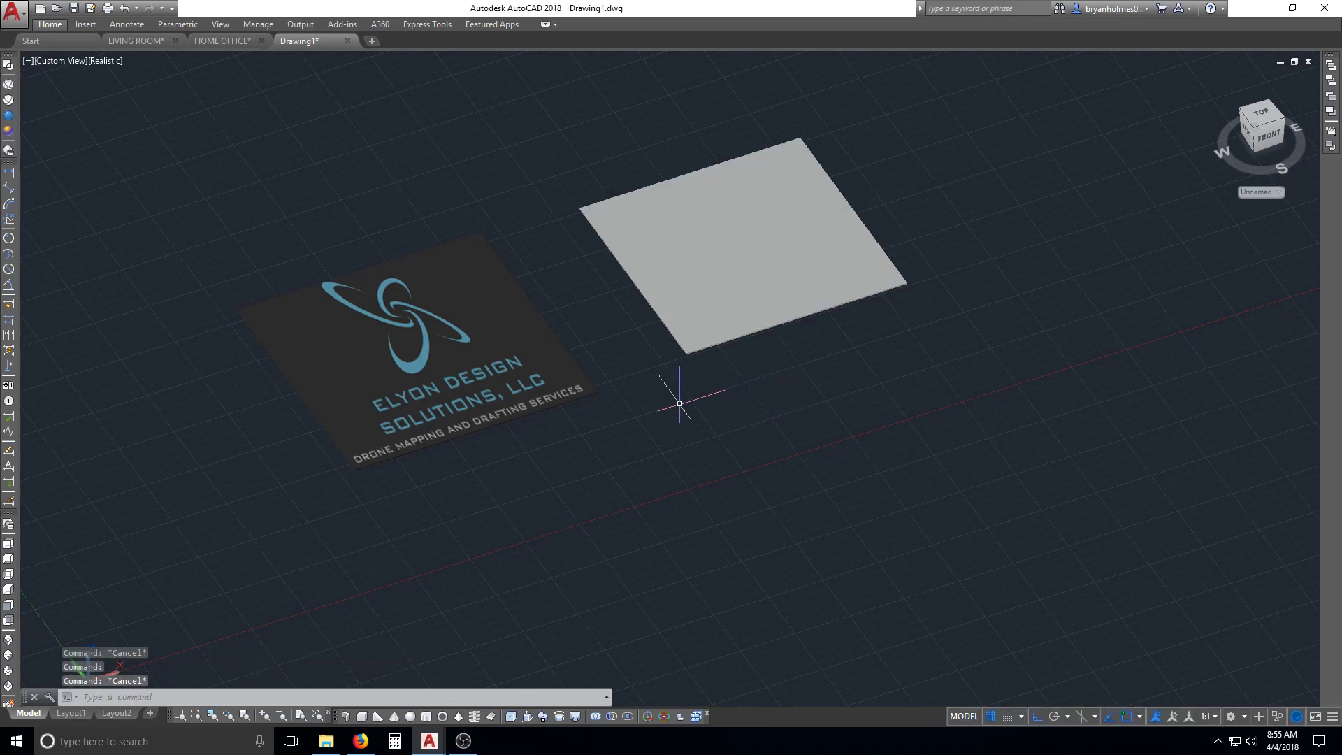
Step: Open the Materials Browser and create a new generic material in the document
{"action": "type", "text": "MAT"}
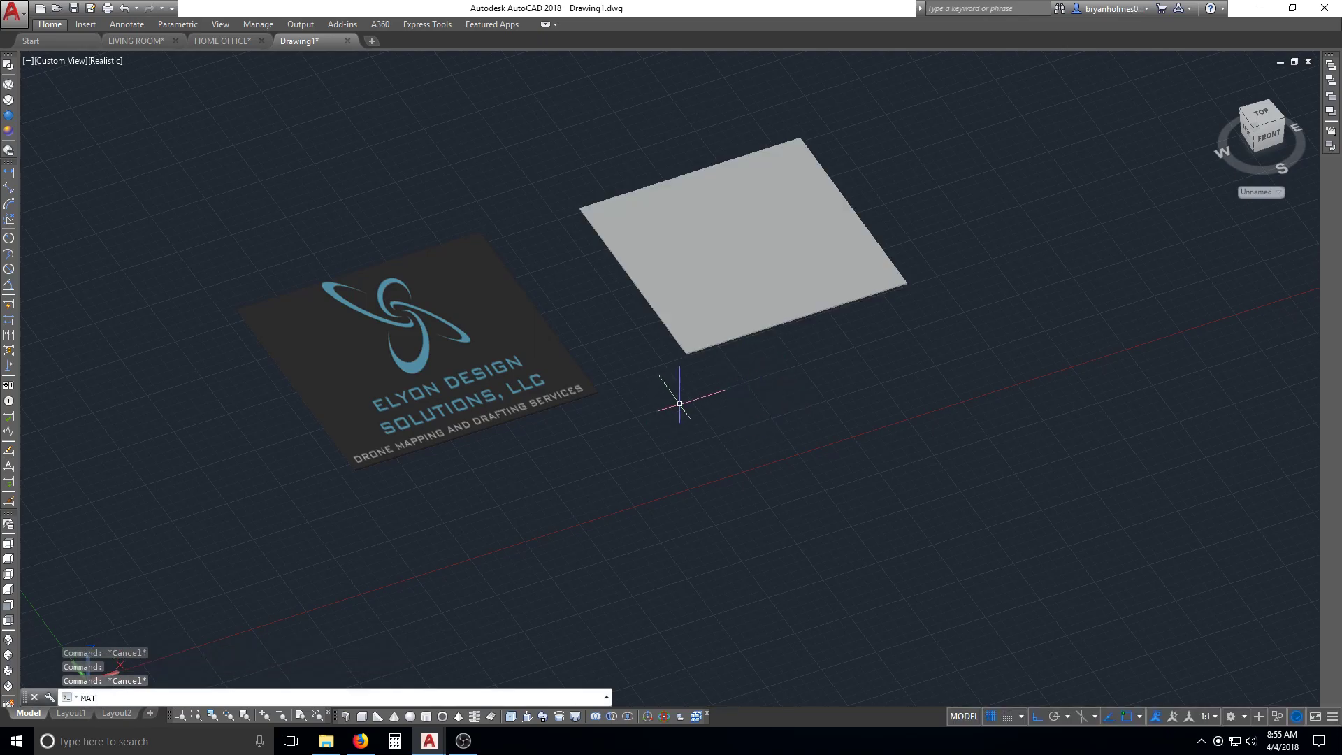
{"action": "type", "text": "ER"}
{"action": "key", "text": "Return"}
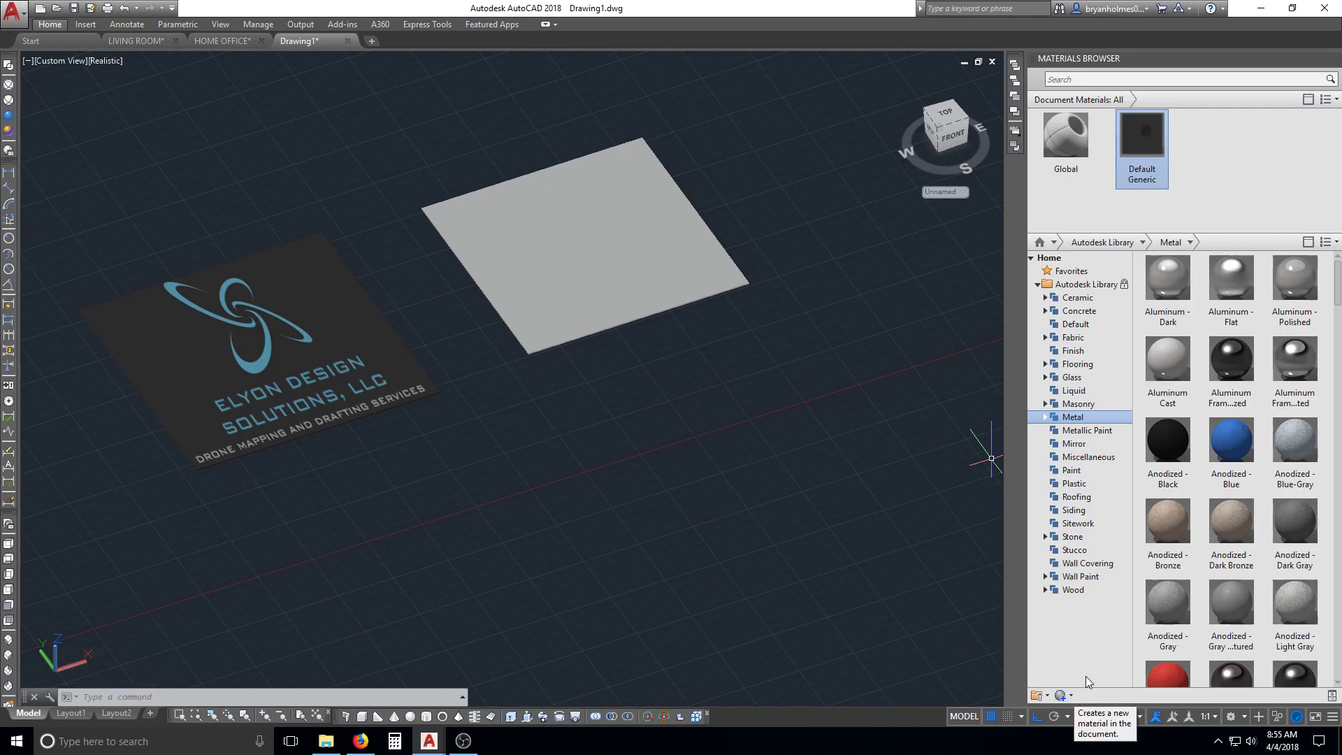
{"action": "left_click", "coordinate": [1071, 697]}
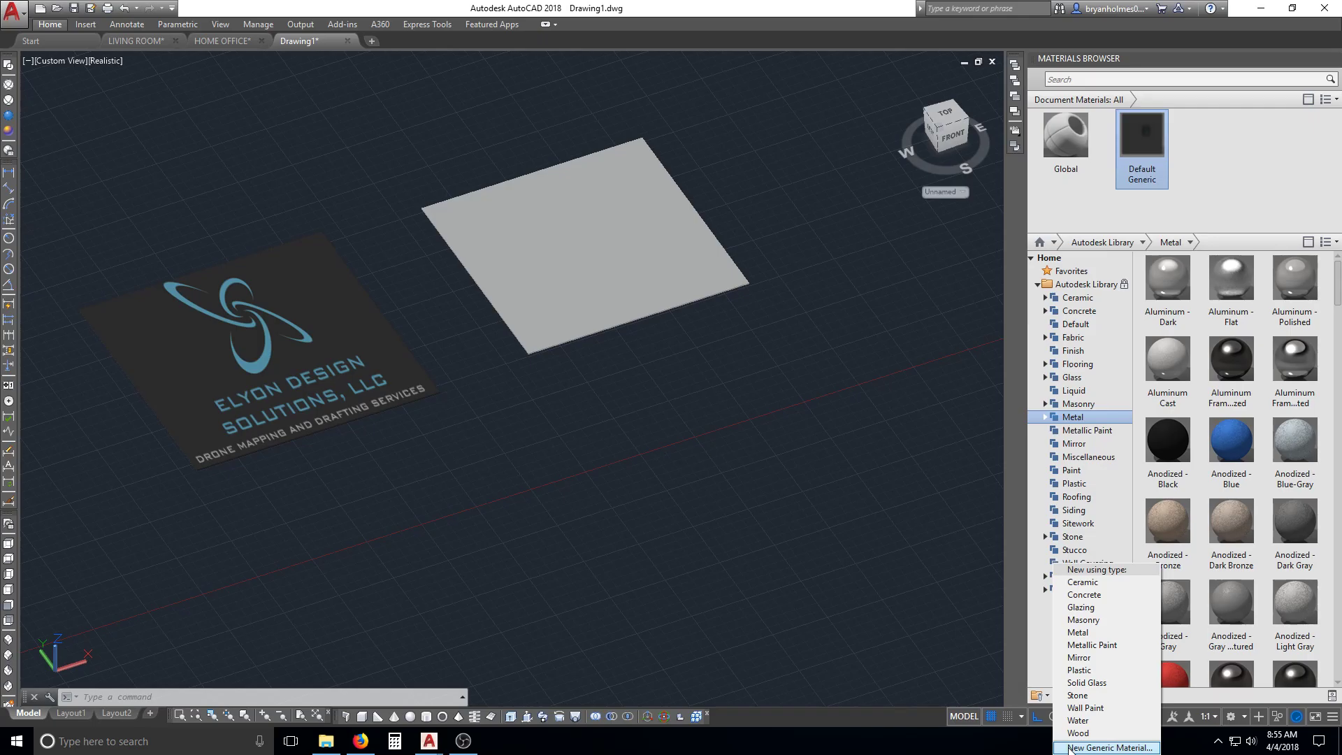
{"action": "left_click", "coordinate": [1109, 747]}
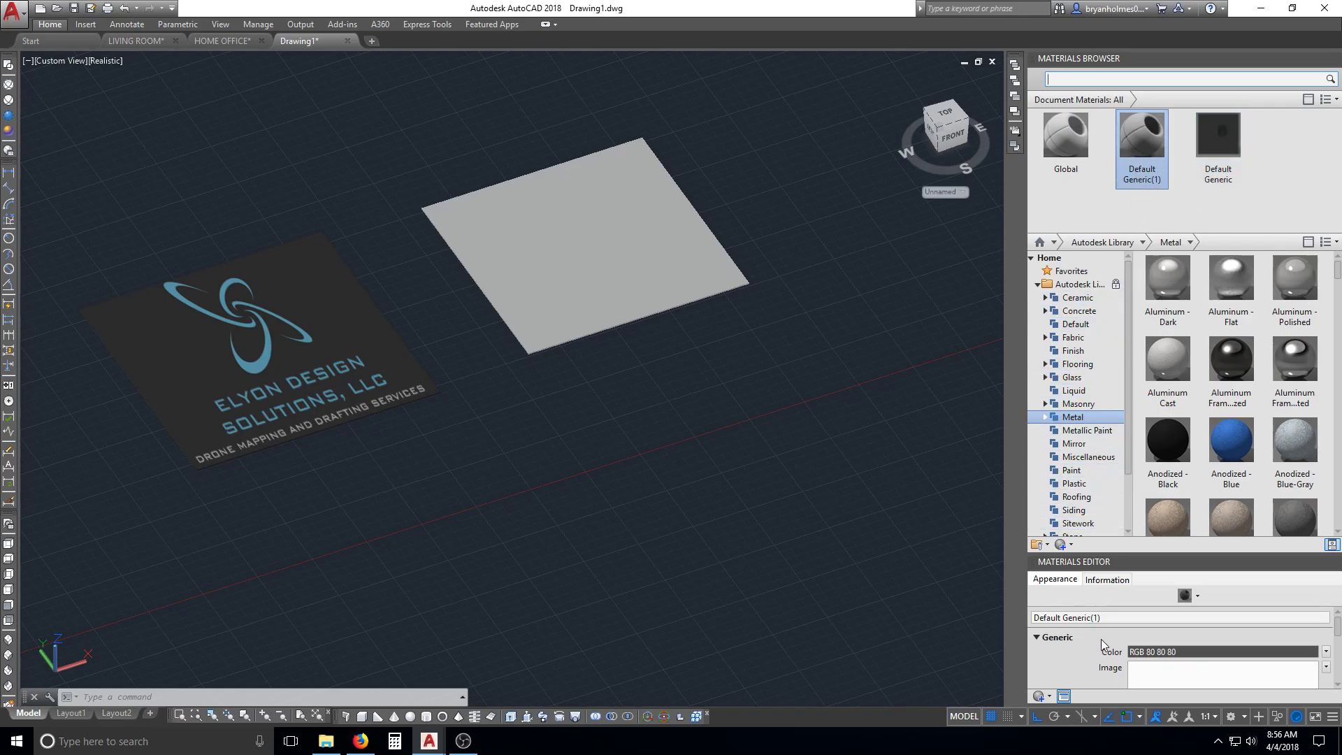
Step: Set the new material's glossiness to 47 and resize the program window so the whole Materials Editor is accessible
{"action": "scroll", "coordinate": [1124, 645], "scroll_direction": "down", "scroll_amount": 3}
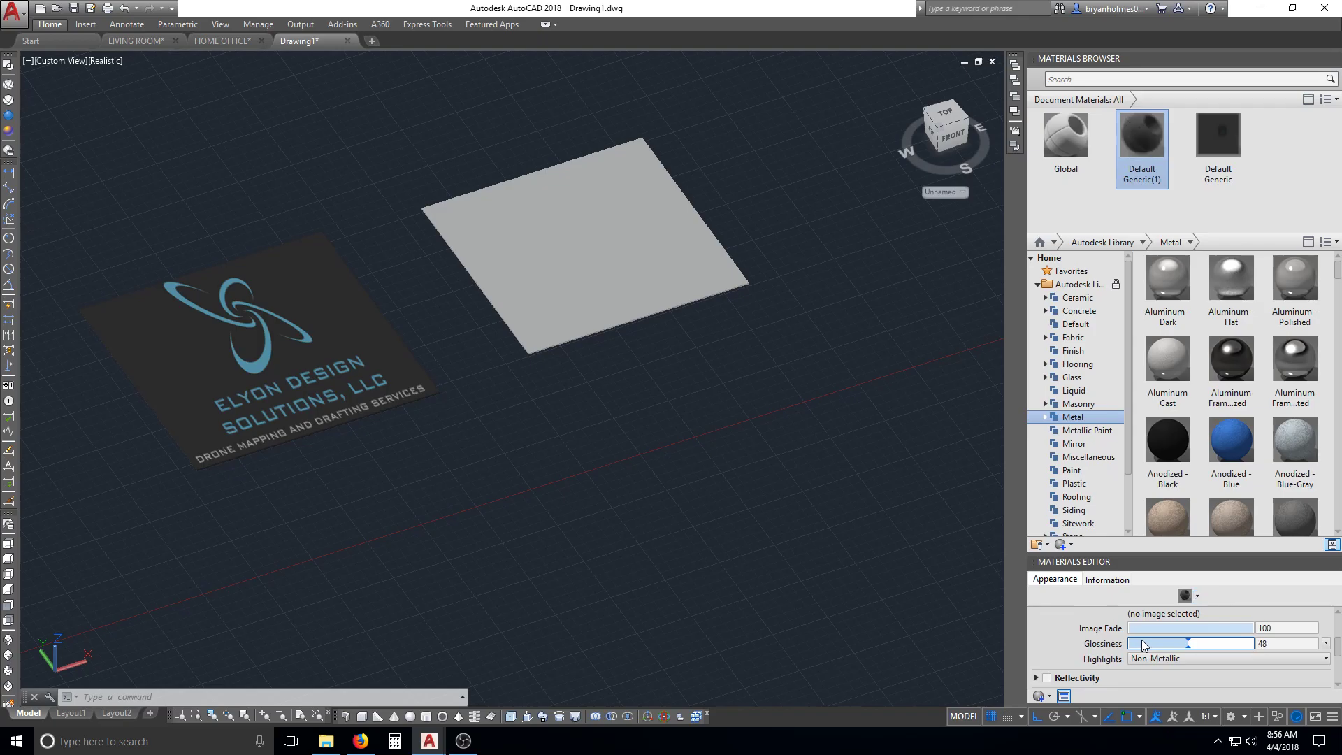
{"action": "left_click_drag", "start_coordinate": [1189, 629], "coordinate": [1187, 629]}
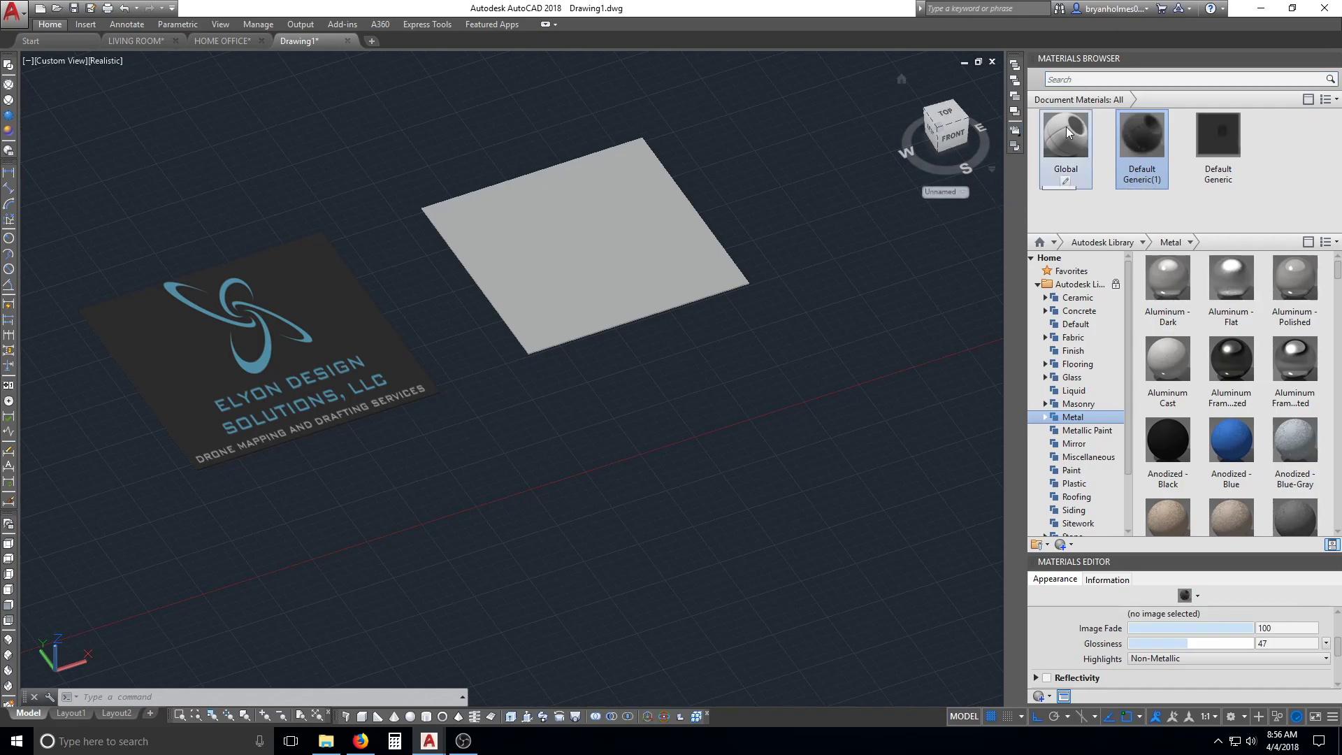
{"action": "left_click_drag", "start_coordinate": [909, 5], "coordinate": [847, 22]}
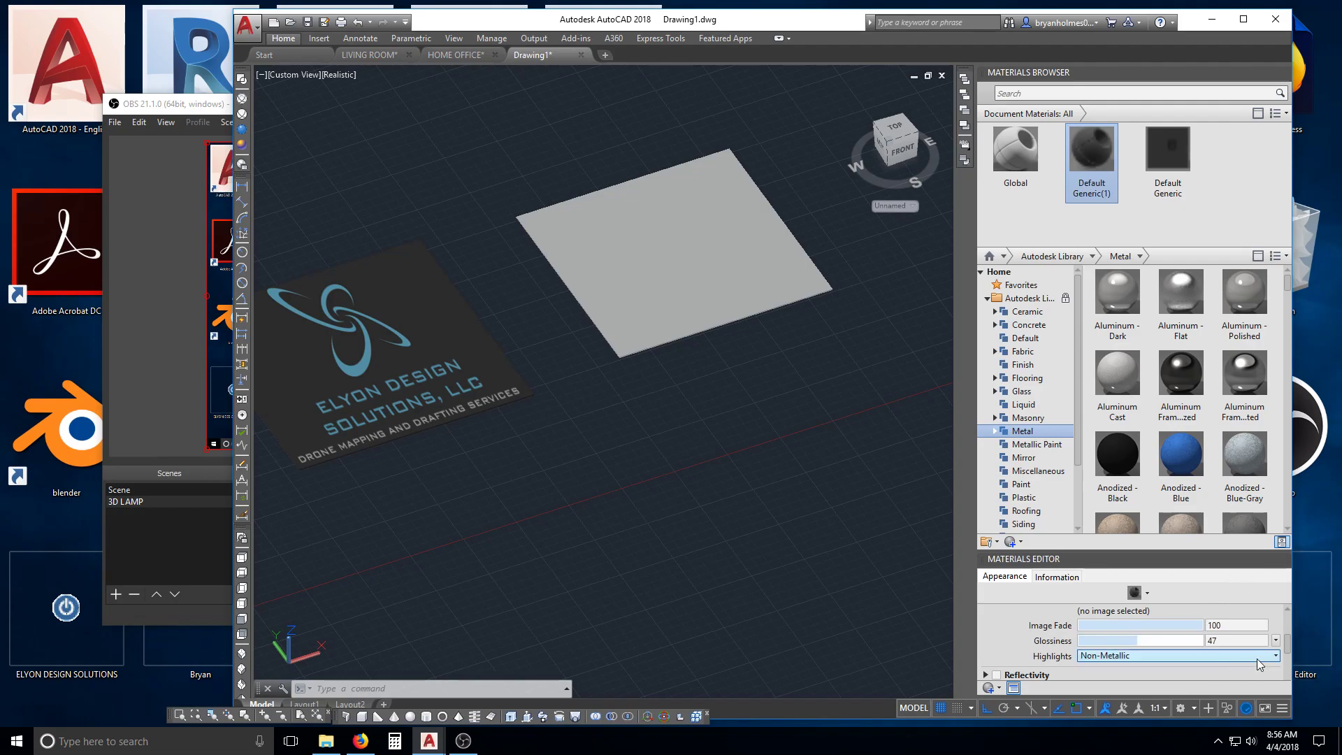
{"action": "scroll", "coordinate": [1286, 524], "scroll_direction": "down", "scroll_amount": 1}
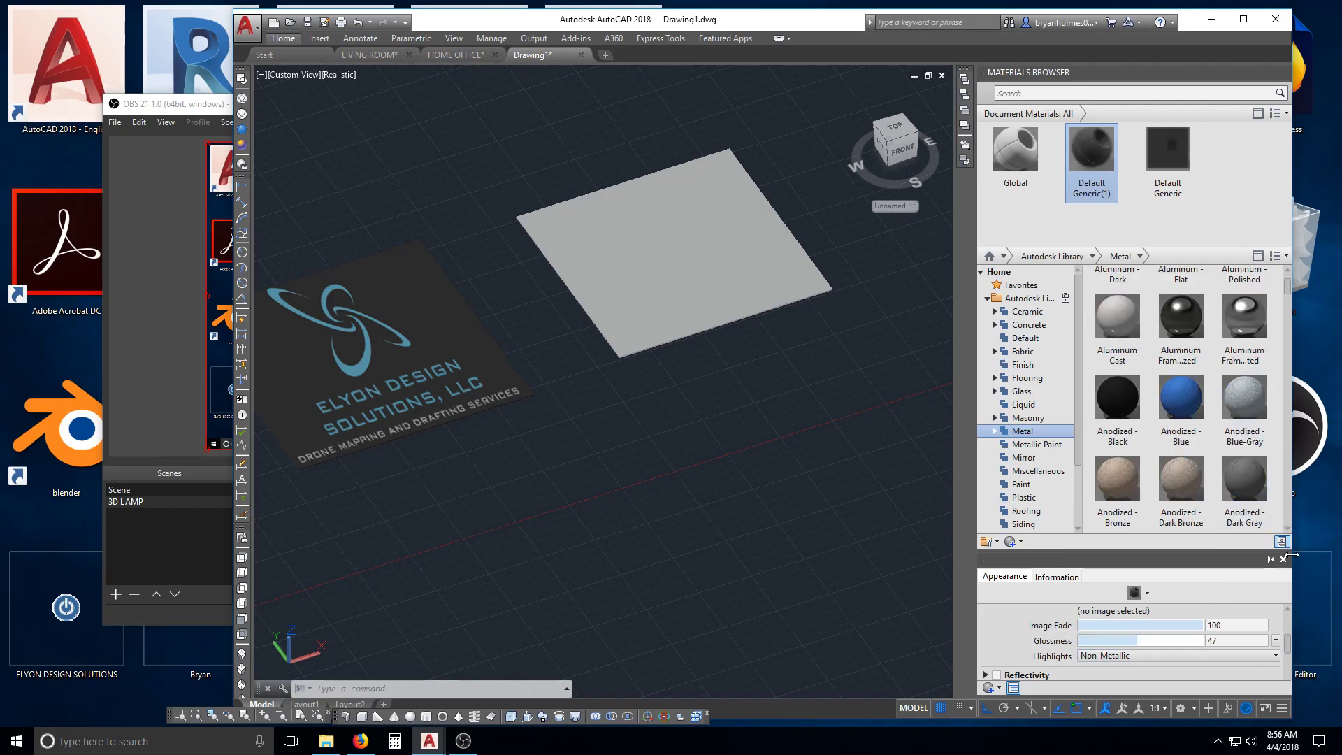
{"action": "left_click_drag", "start_coordinate": [1293, 554], "coordinate": [1325, 556]}
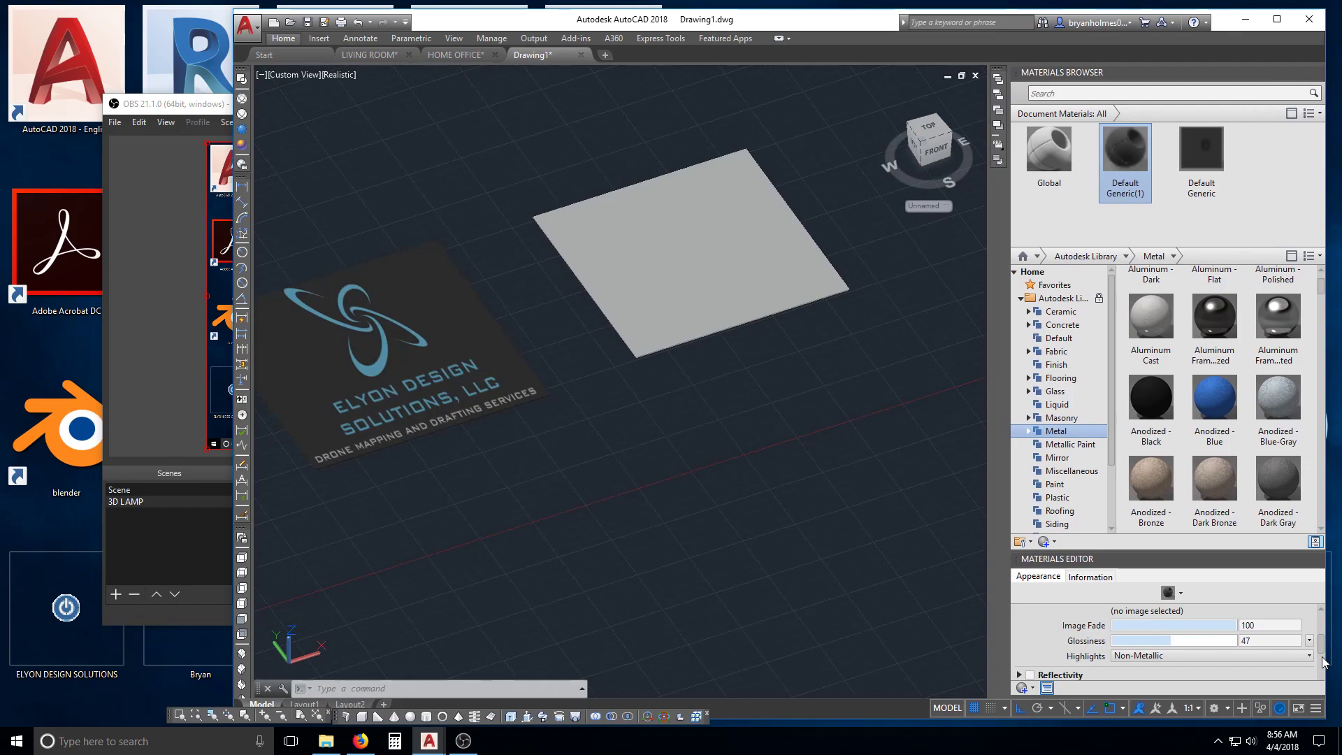
{"action": "left_click_drag", "start_coordinate": [1323, 651], "coordinate": [1321, 630]}
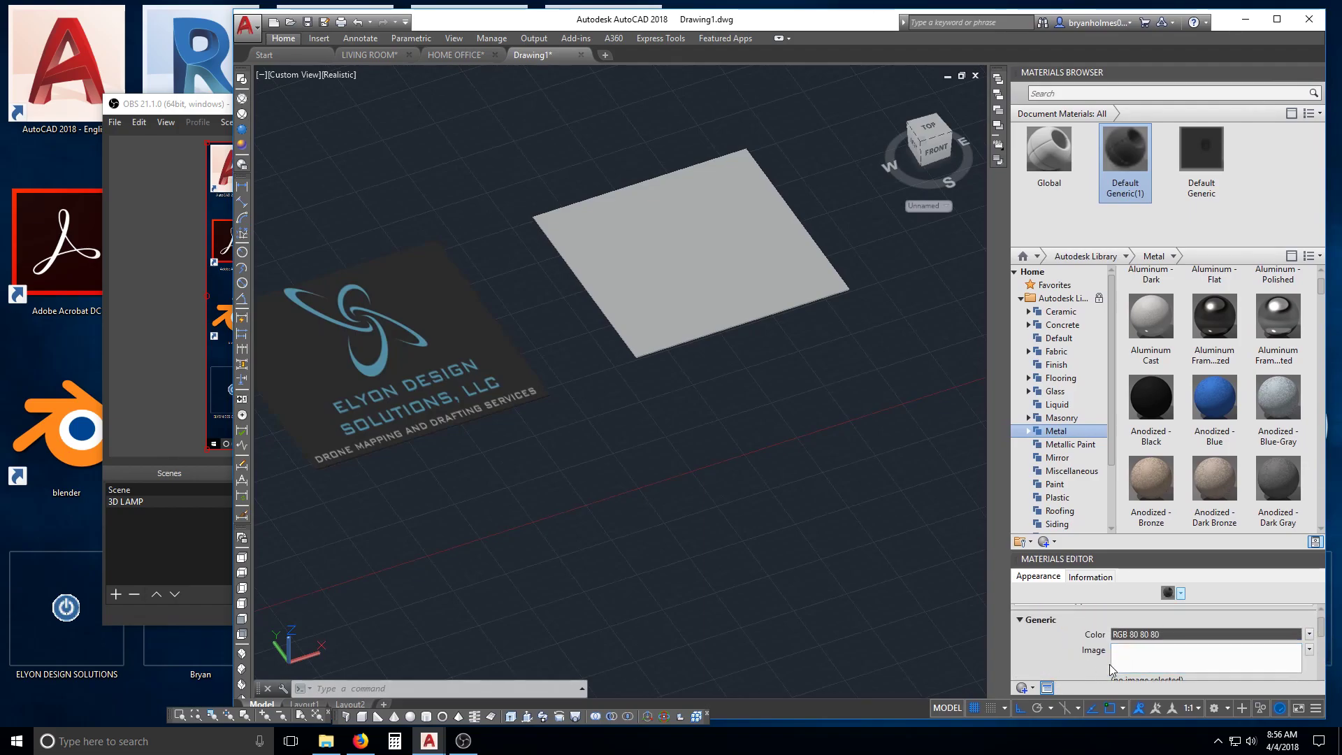
Step: Set the new material's preview scene to Canvas
{"action": "left_click", "coordinate": [1180, 593]}
{"action": "mouse_move", "coordinate": [1150, 613]}
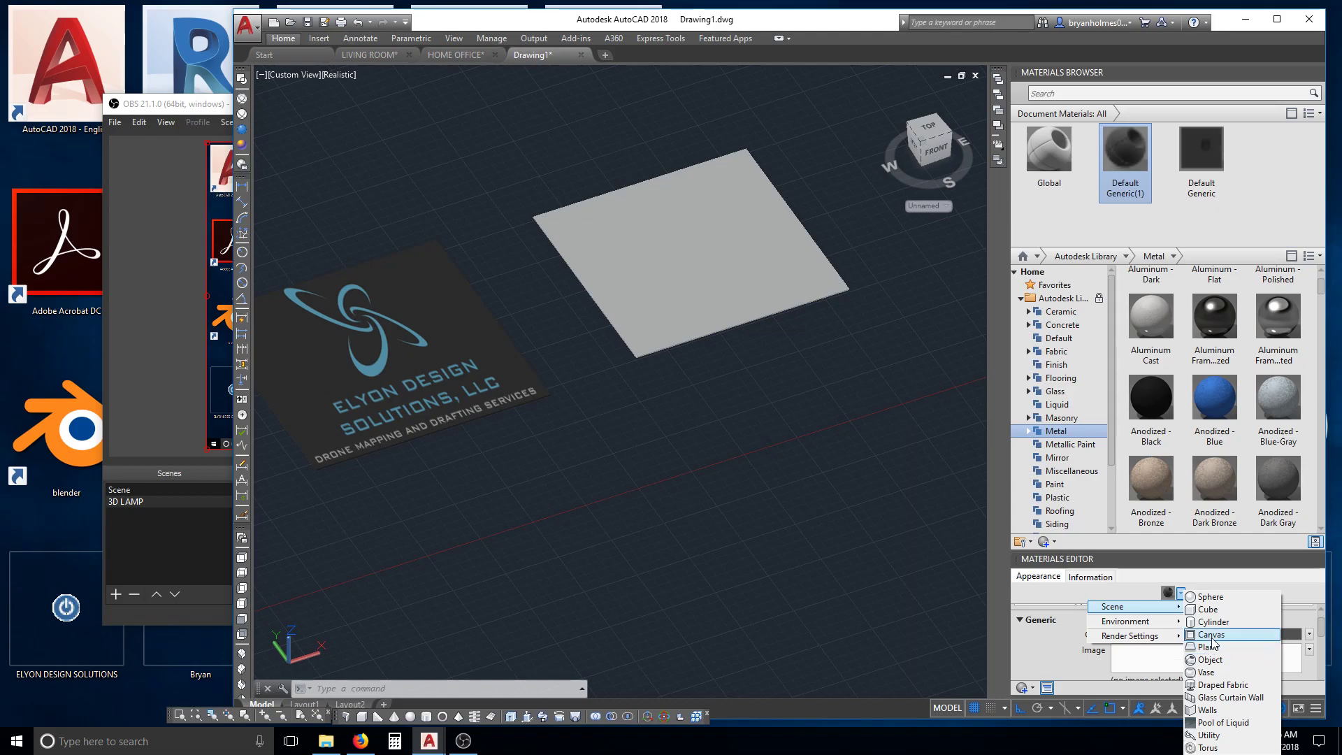
{"action": "left_click", "coordinate": [1213, 642]}
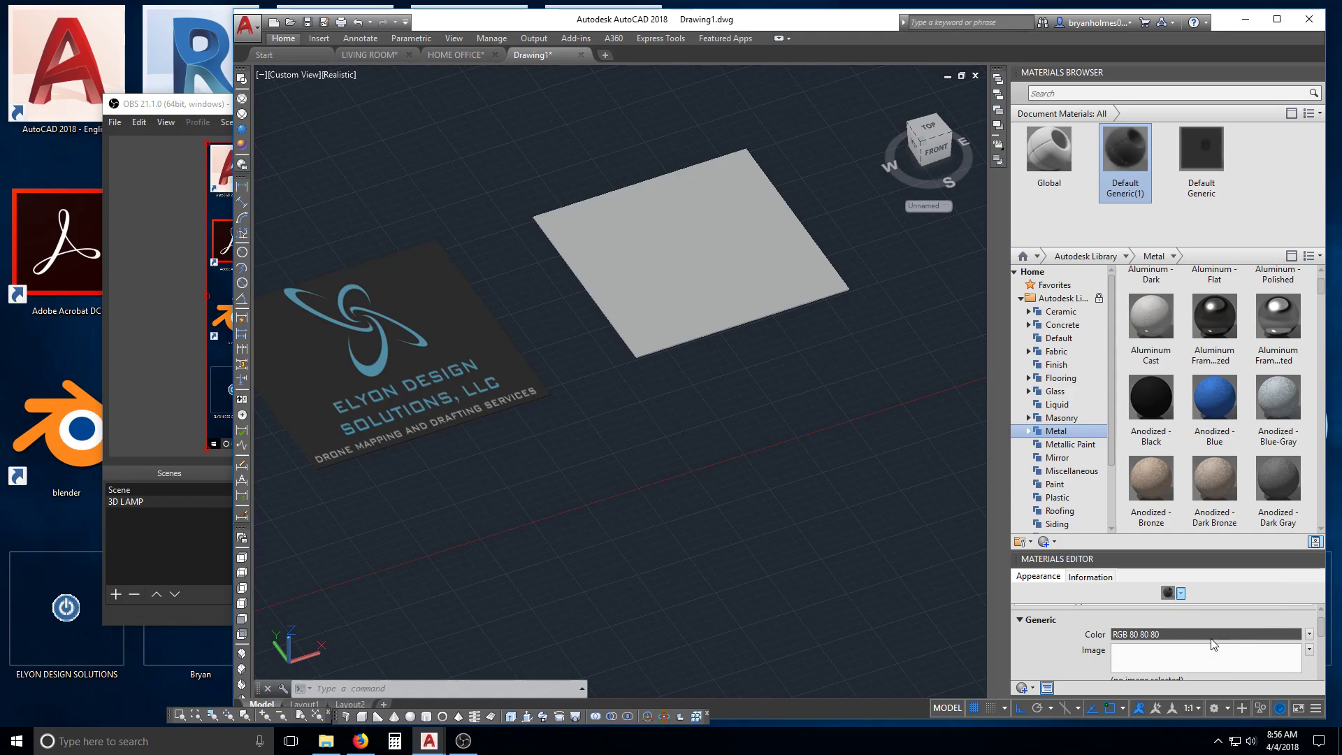
Step: Load the images JPG file from the Desktop as the new material's image
{"action": "left_click", "coordinate": [1133, 657]}
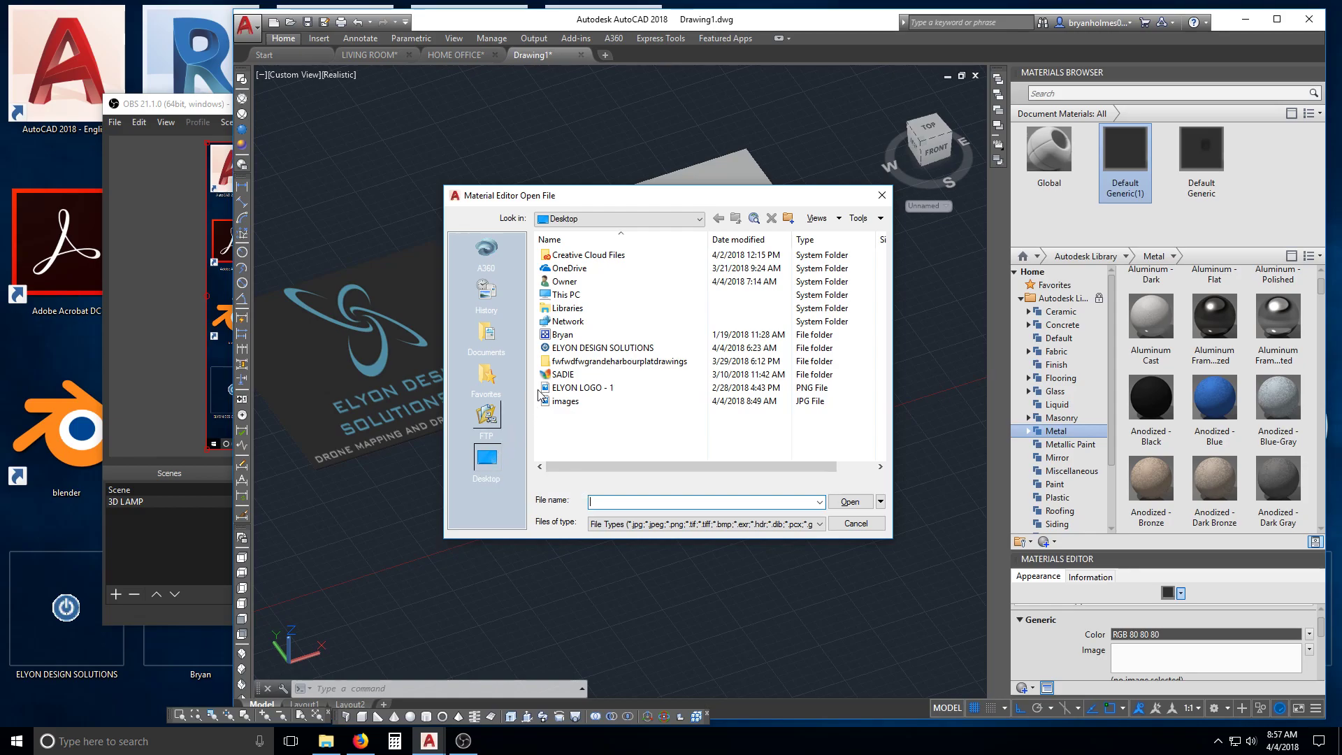
{"action": "left_click", "coordinate": [564, 403]}
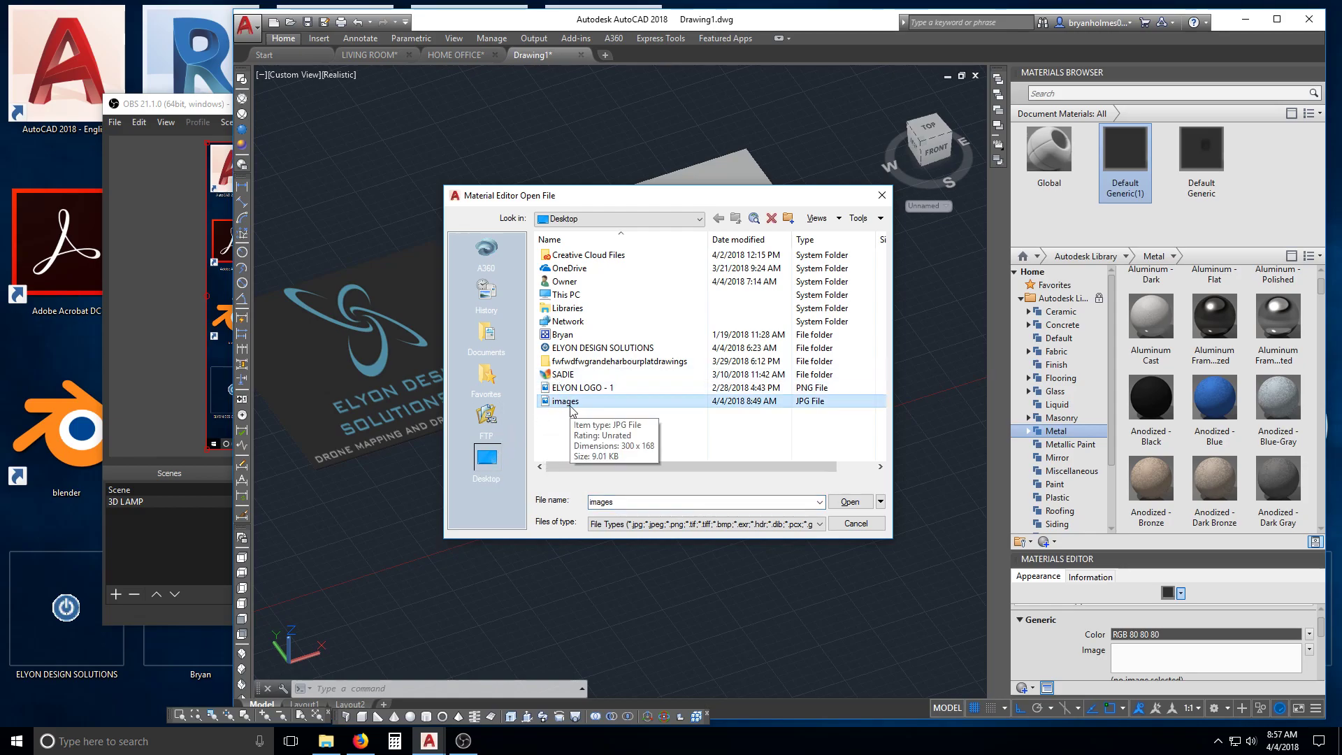
{"action": "left_click", "coordinate": [864, 502]}
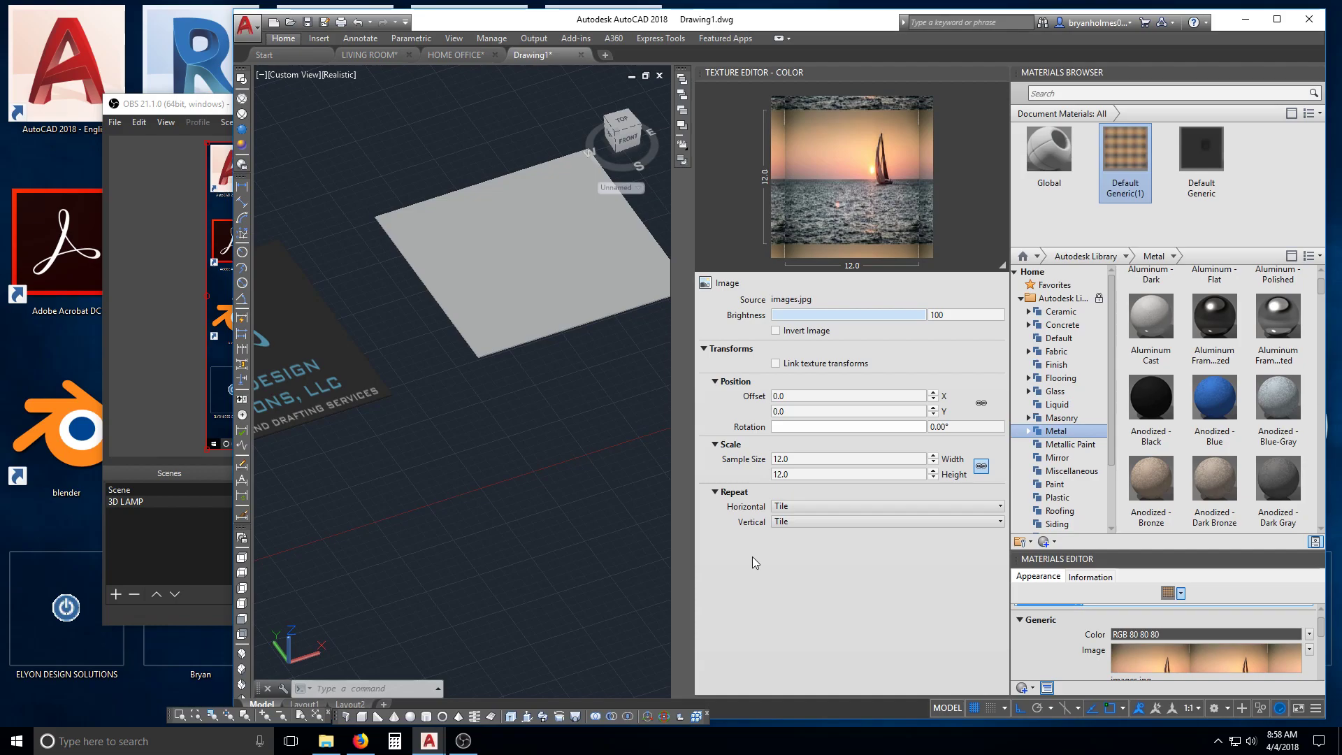
Step: Close the Texture Editor and apply the new sailboat image material to the plain box
{"action": "left_click", "coordinate": [778, 431]}
{"action": "left_click", "coordinate": [779, 460]}
{"action": "left_click", "coordinate": [613, 552]}
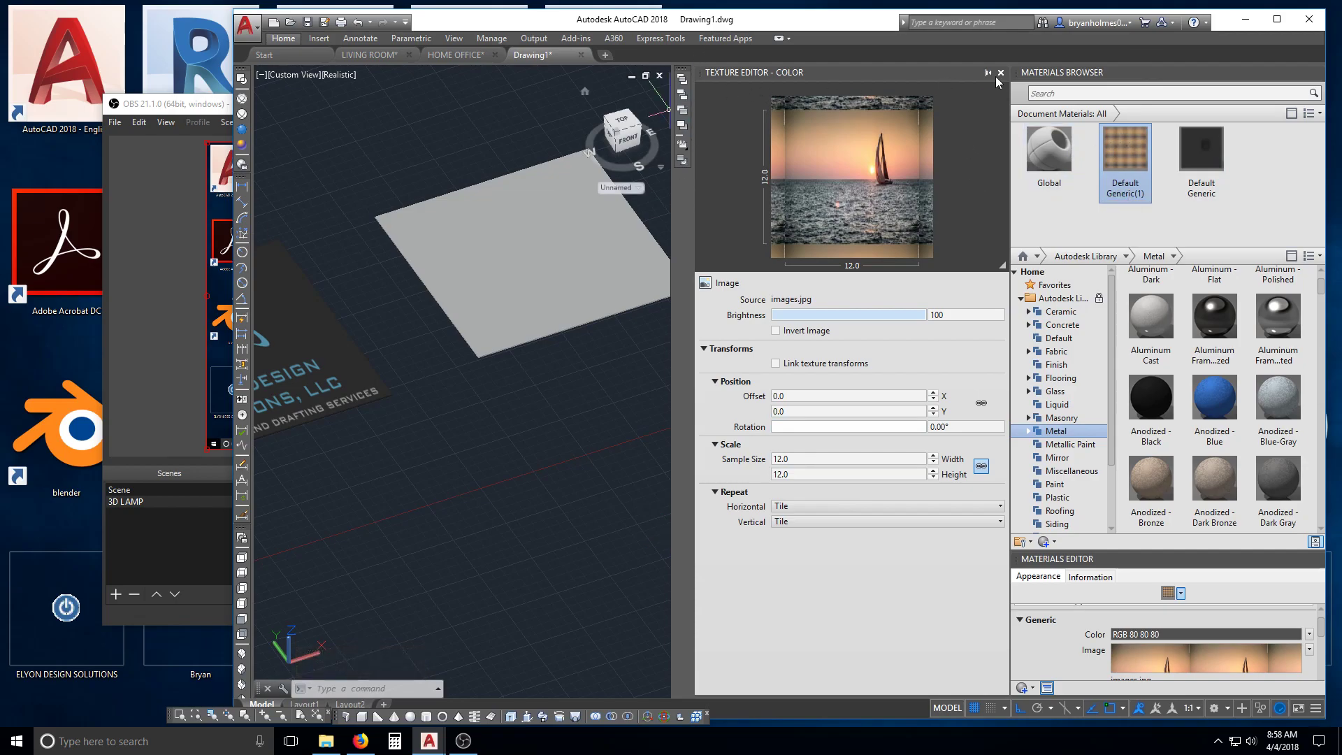
{"action": "left_click", "coordinate": [1001, 73]}
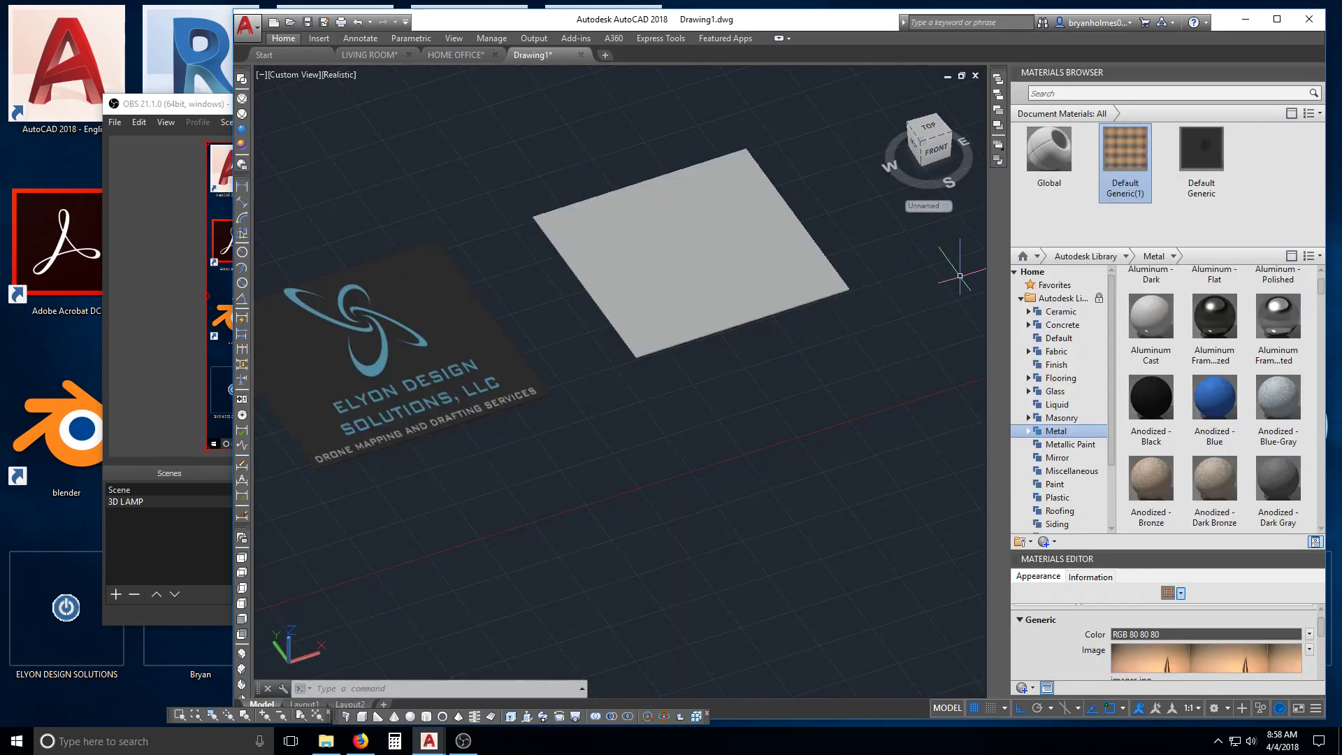
{"action": "left_click_drag", "start_coordinate": [1118, 146], "coordinate": [766, 199]}
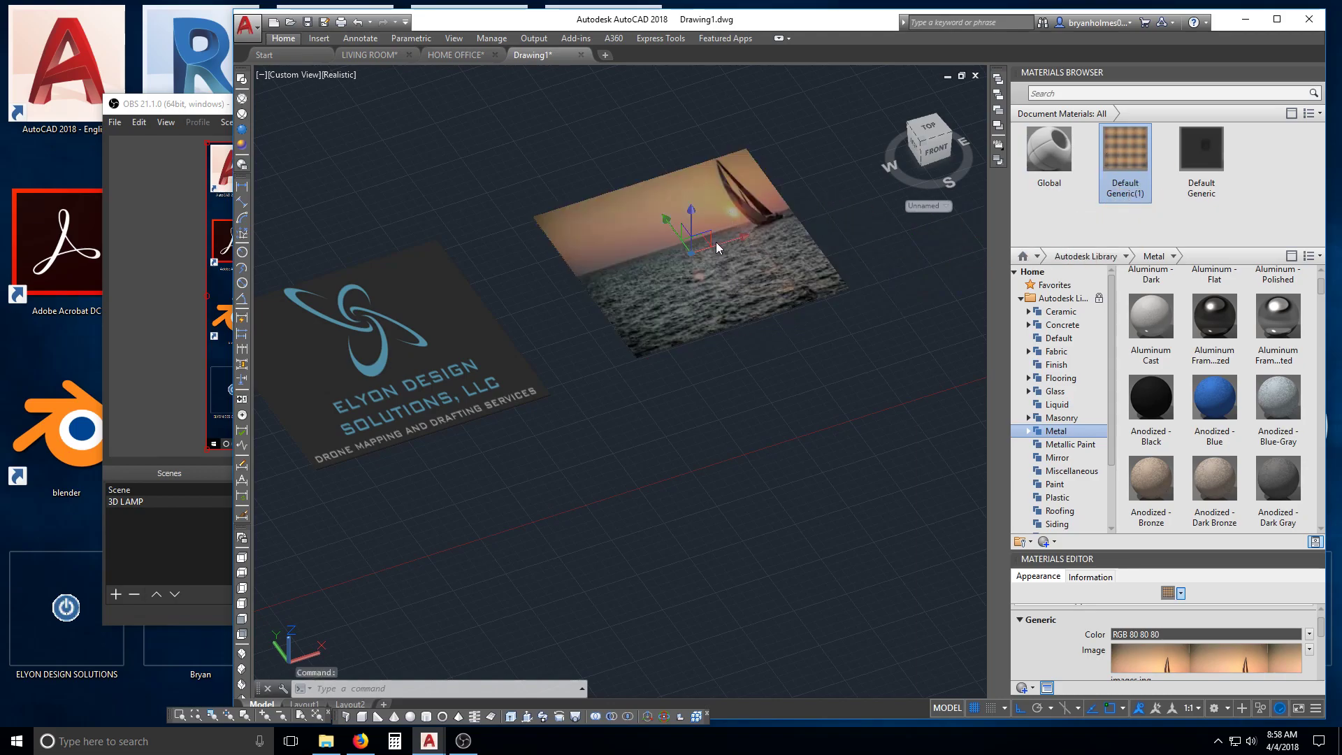
Step: Examine how the sailboat image sits on the new box compared with the logo panel
{"action": "scroll", "coordinate": [716, 241], "scroll_direction": "up", "scroll_amount": 2}
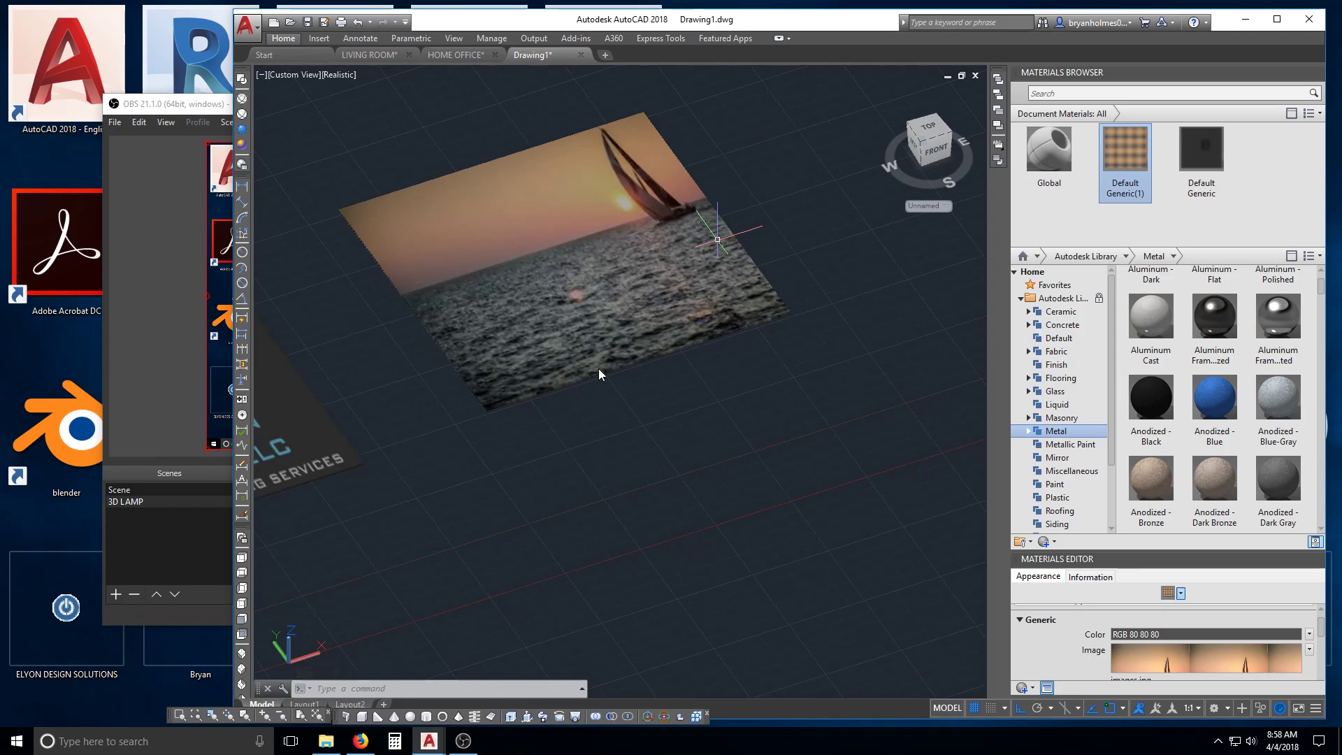
{"action": "left_click", "coordinate": [570, 295]}
{"action": "key", "text": "Escape"}
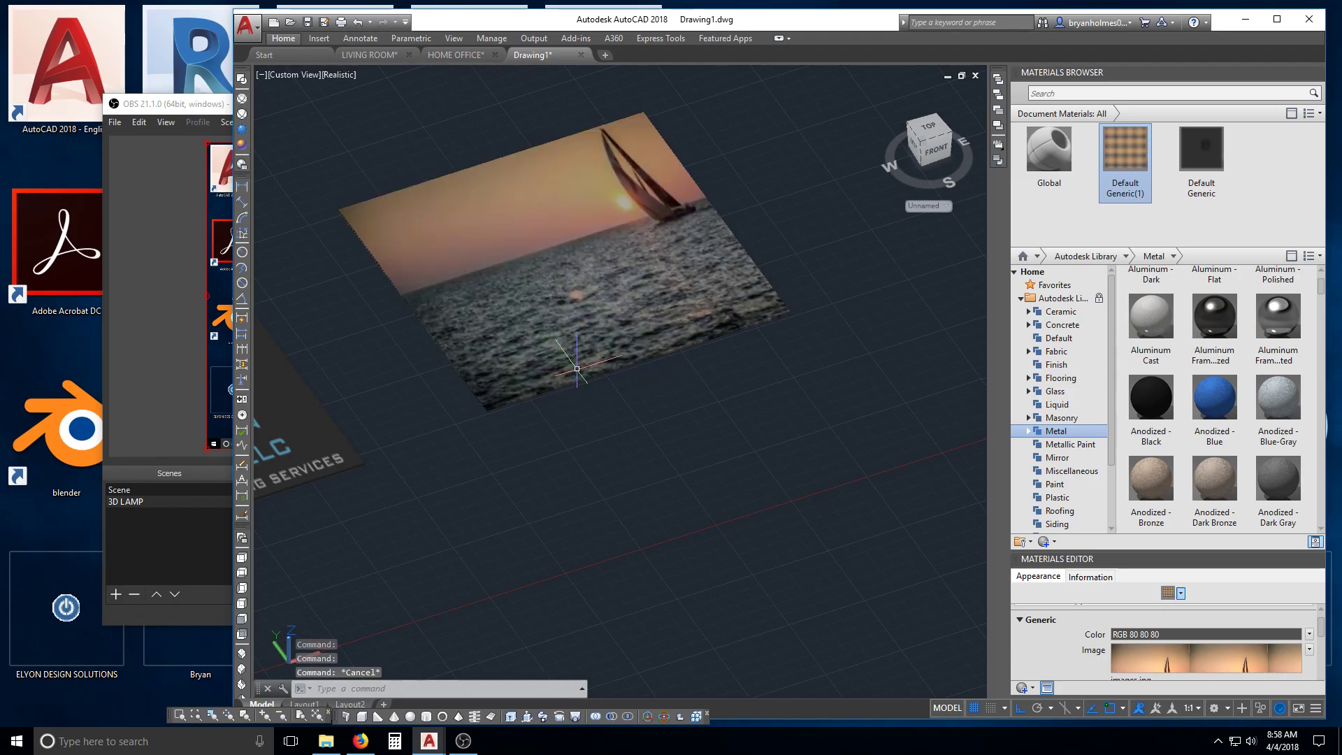
{"action": "key", "text": "Escape"}
{"action": "middle_click_drag", "start_coordinate": [521, 348], "coordinate": [429, 377]}
{"action": "left_click", "coordinate": [751, 350]}
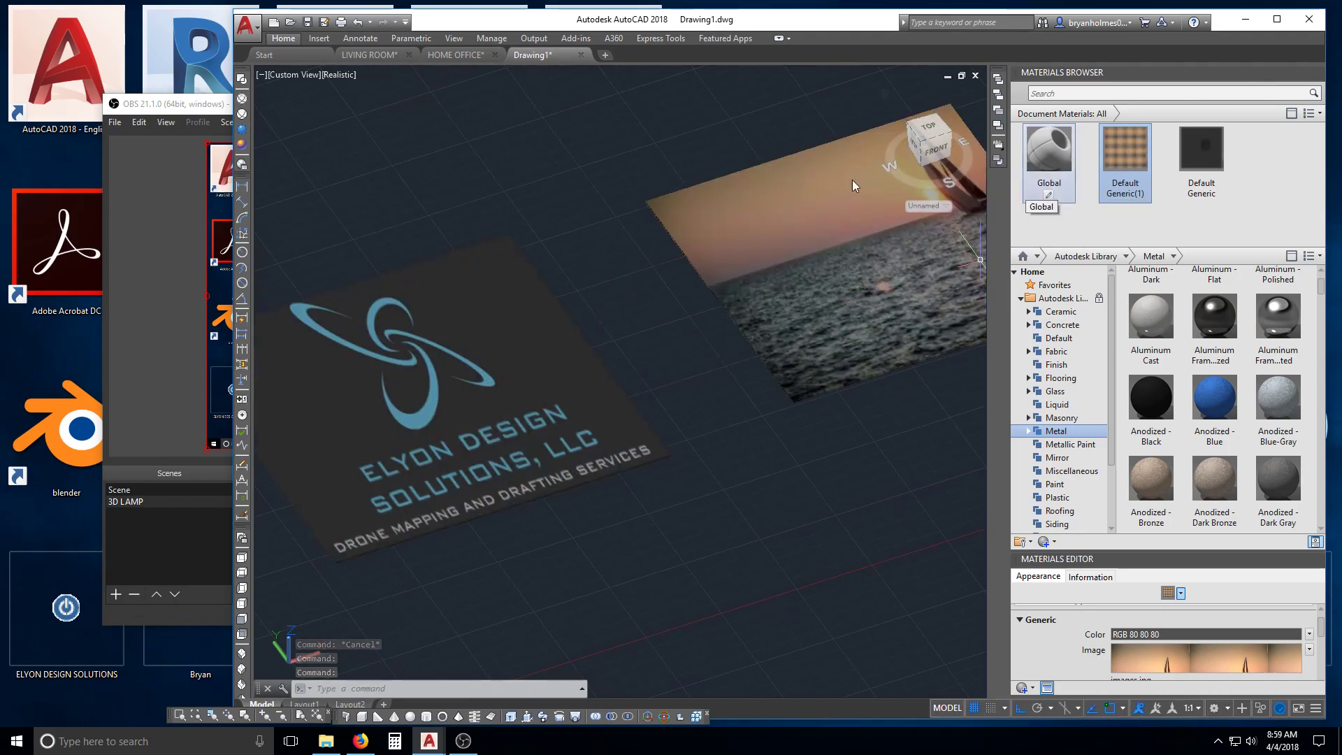
{"action": "left_click", "coordinate": [749, 298]}
{"action": "middle_click_drag", "start_coordinate": [867, 252], "coordinate": [629, 286]}
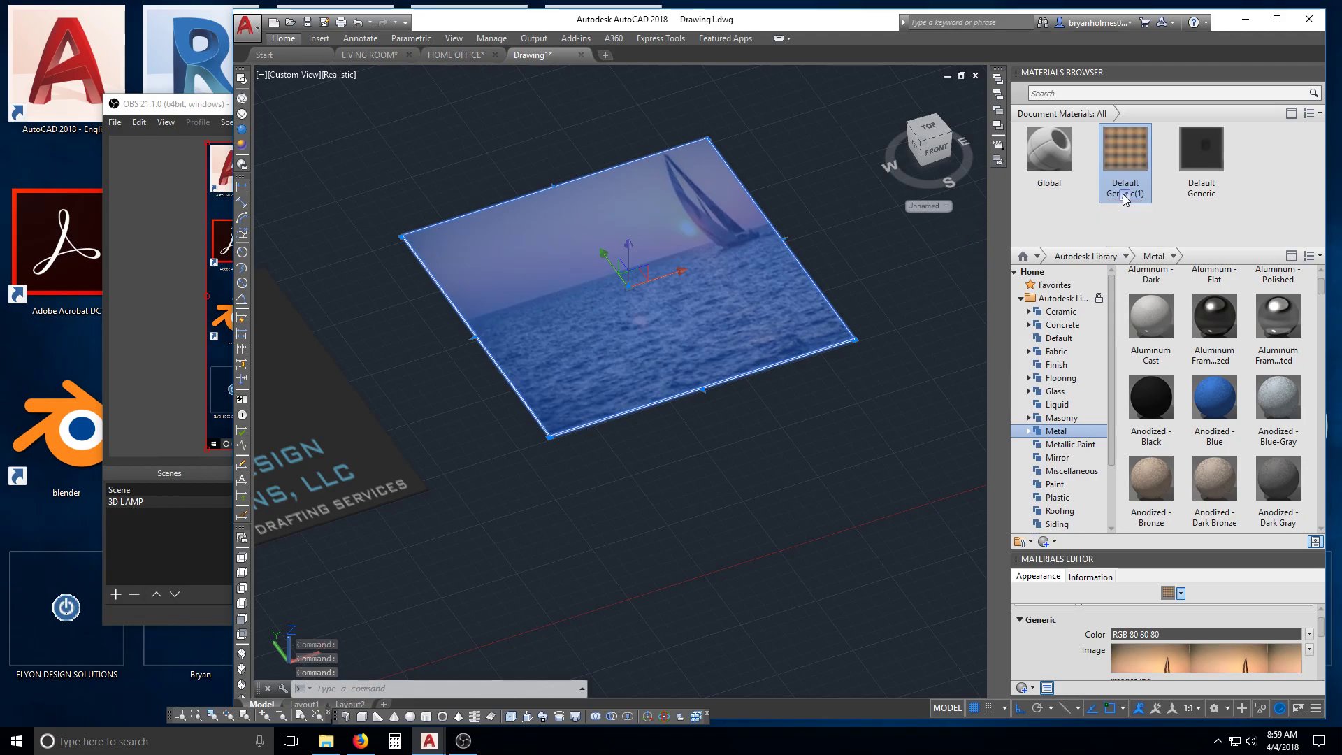
{"action": "key", "text": "Escape"}
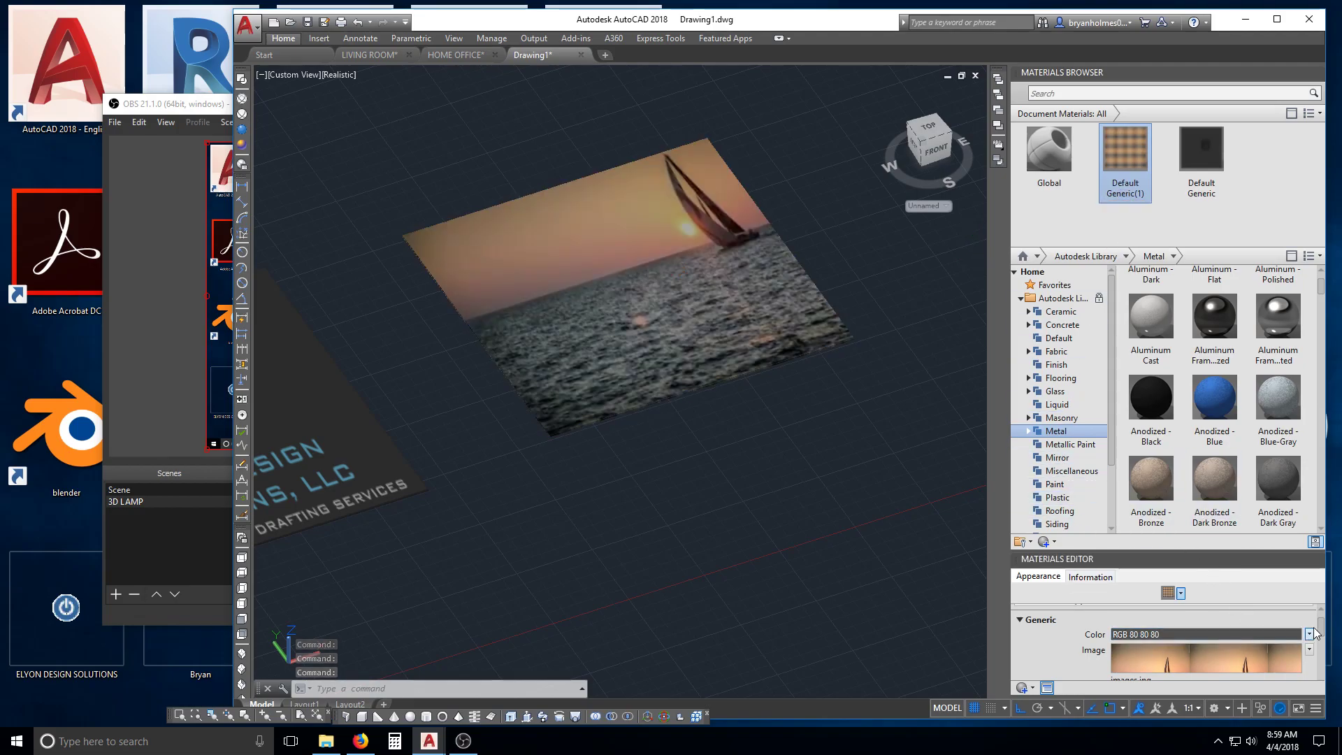
Step: Open the new material's images.jpg texture for editing
{"action": "mouse_move", "coordinate": [1321, 631]}
{"action": "left_mouse_down"}
{"action": "mouse_move", "coordinate": [1313, 669]}
{"action": "mouse_move", "coordinate": [1321, 617]}
{"action": "left_mouse_up"}
{"action": "scroll", "coordinate": [1321, 618], "scroll_direction": "down", "scroll_amount": 1}
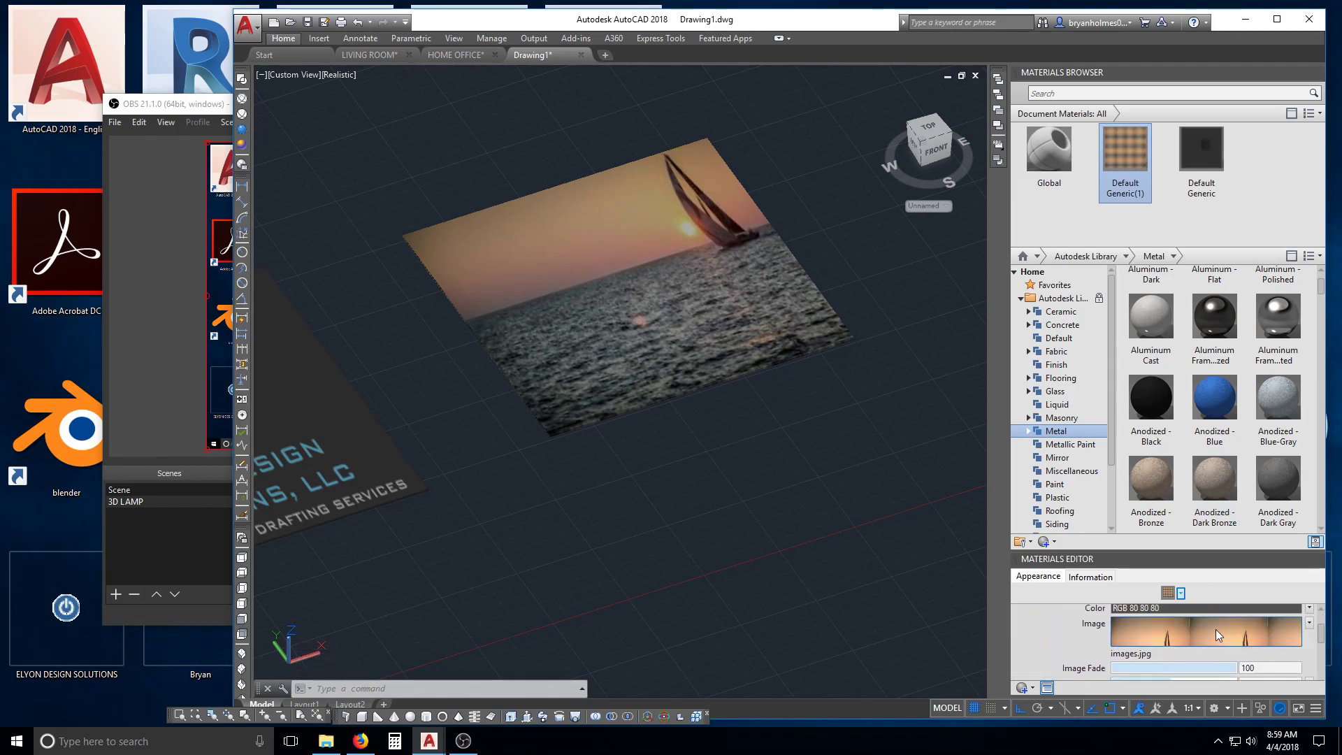
{"action": "left_click", "coordinate": [1214, 629]}
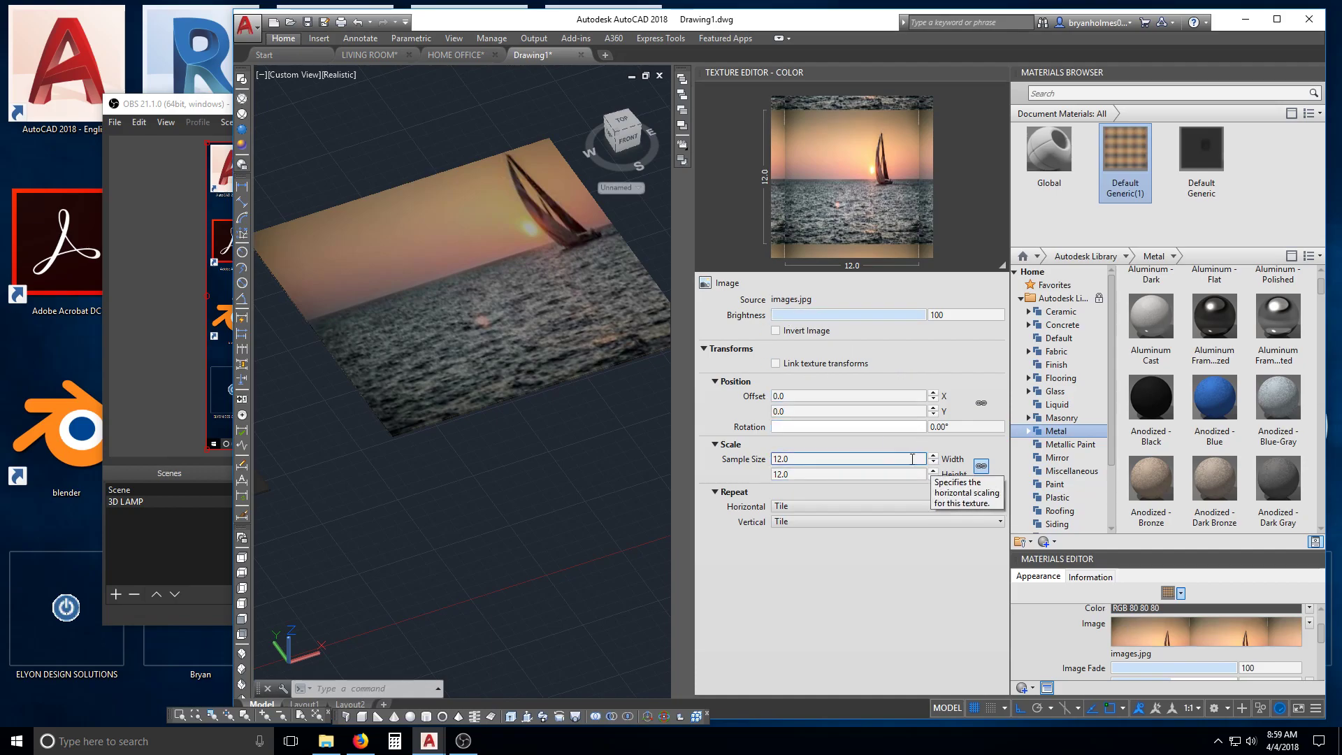
Step: Set both the horizontal and vertical repeat of the image texture to None
{"action": "left_click", "coordinate": [820, 506]}
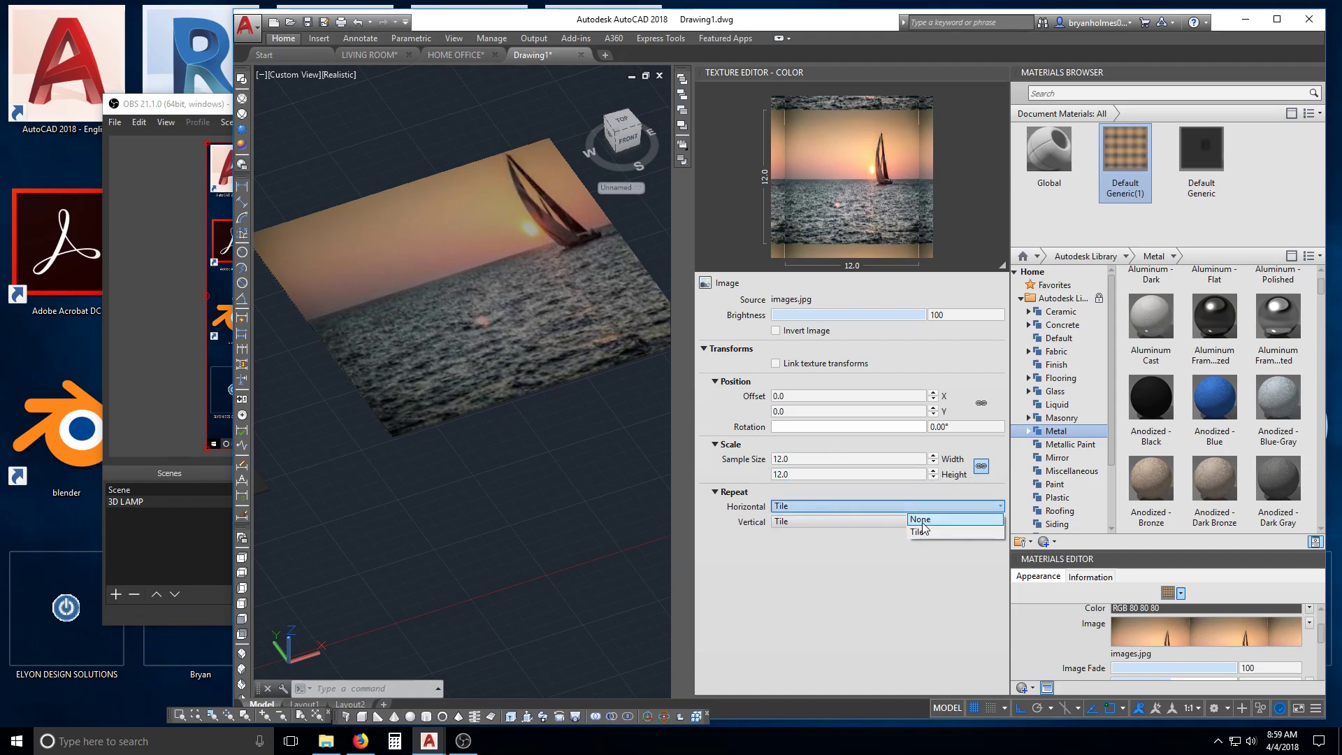
{"action": "left_click", "coordinate": [833, 523]}
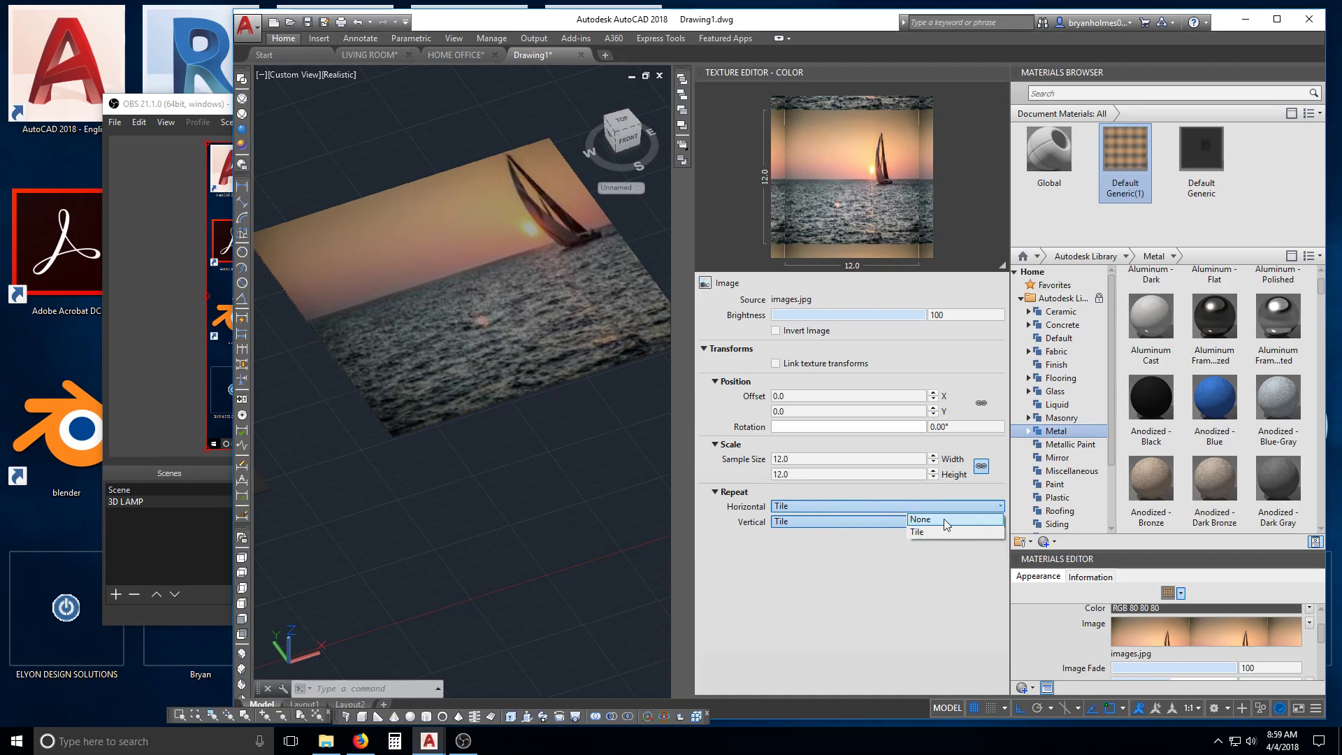
{"action": "left_click", "coordinate": [945, 518]}
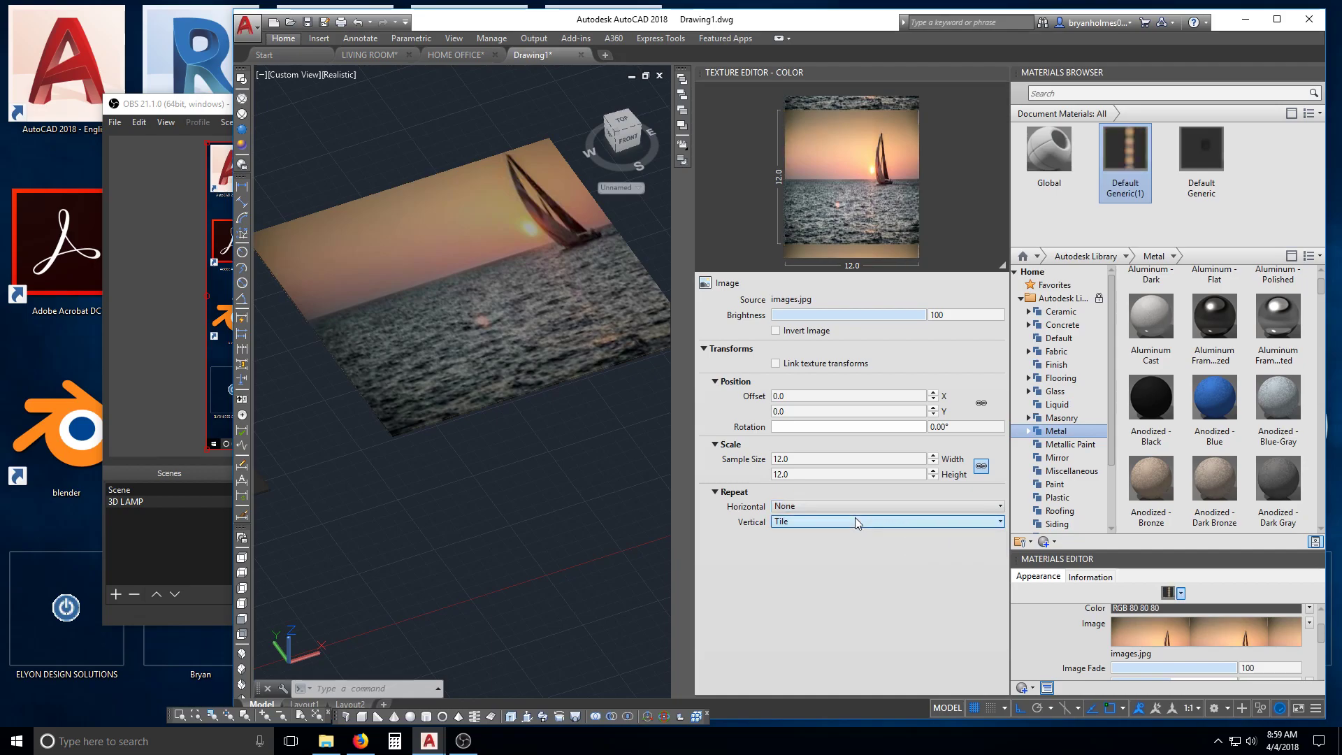
{"action": "left_click", "coordinate": [854, 520]}
{"action": "left_click", "coordinate": [935, 532]}
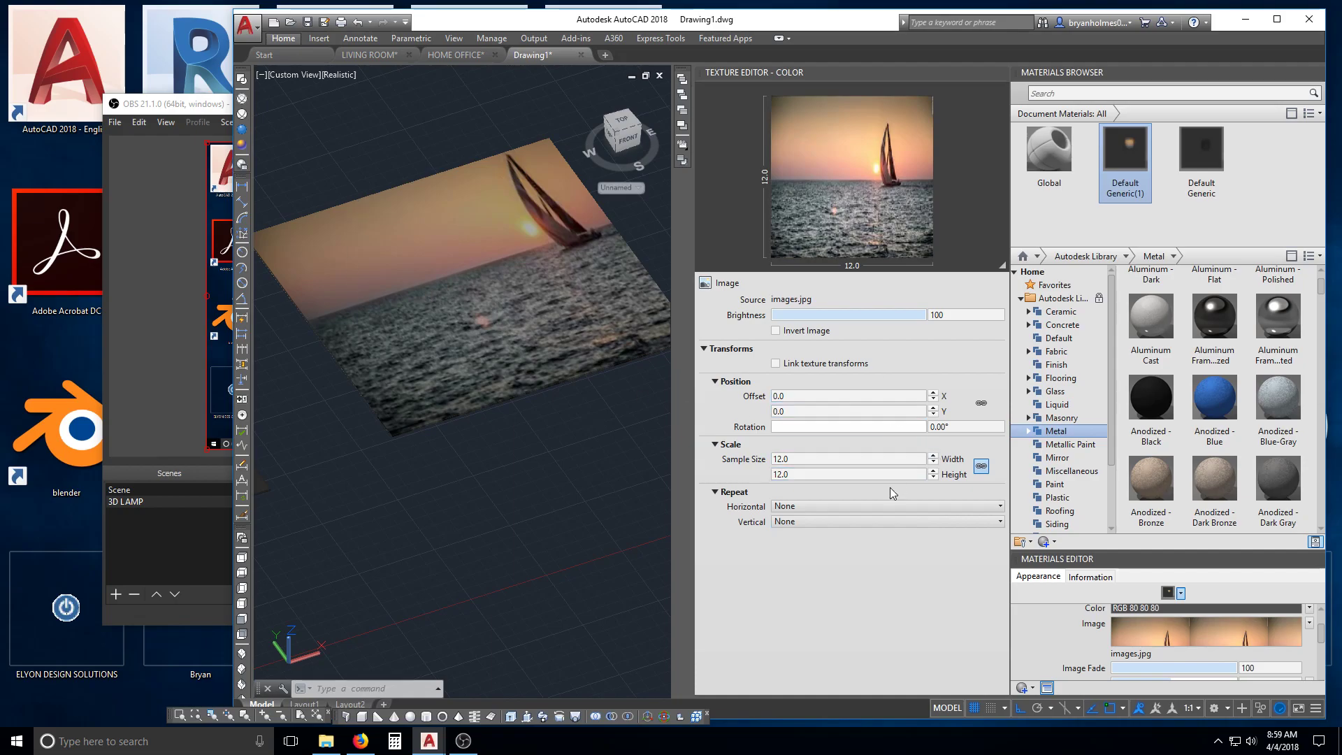
Step: Return the horizontal and vertical repeat of the image texture to Tile
{"action": "left_click", "coordinate": [875, 505]}
{"action": "left_click", "coordinate": [924, 531]}
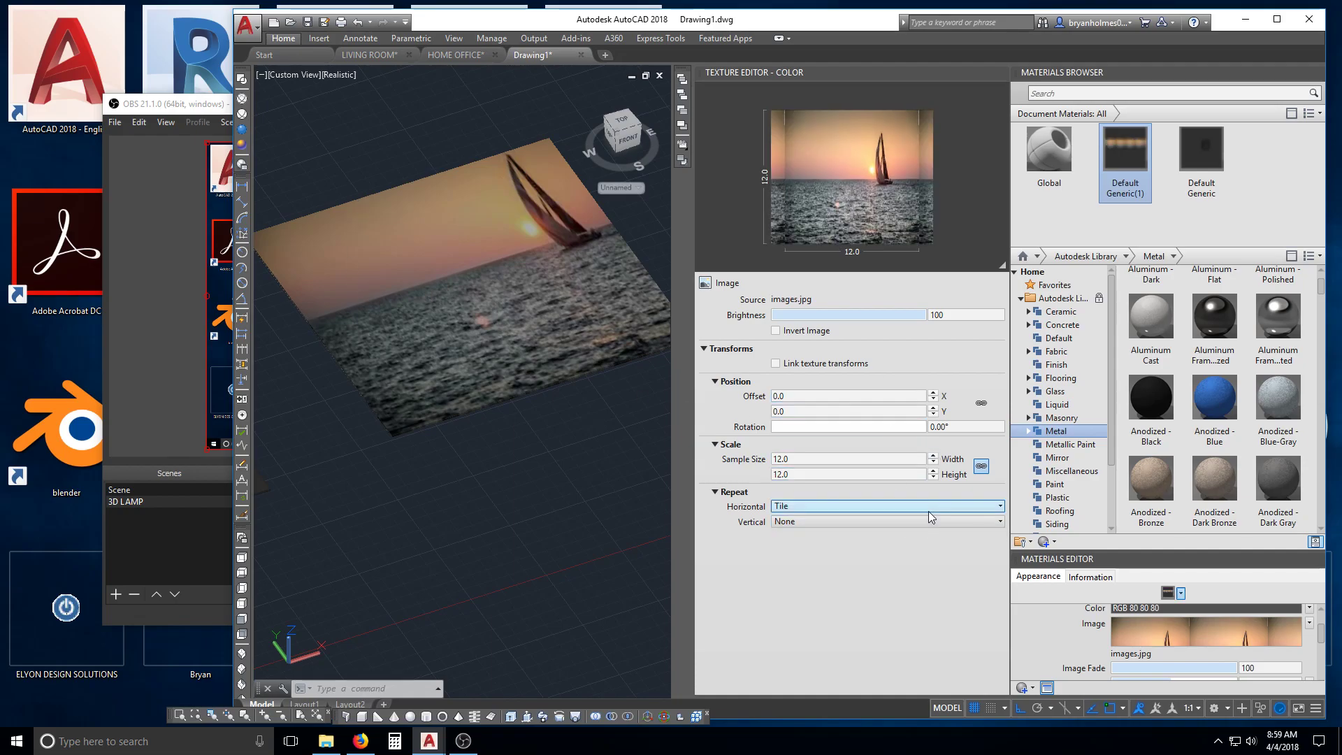
{"action": "left_click", "coordinate": [928, 521]}
{"action": "left_click", "coordinate": [928, 547]}
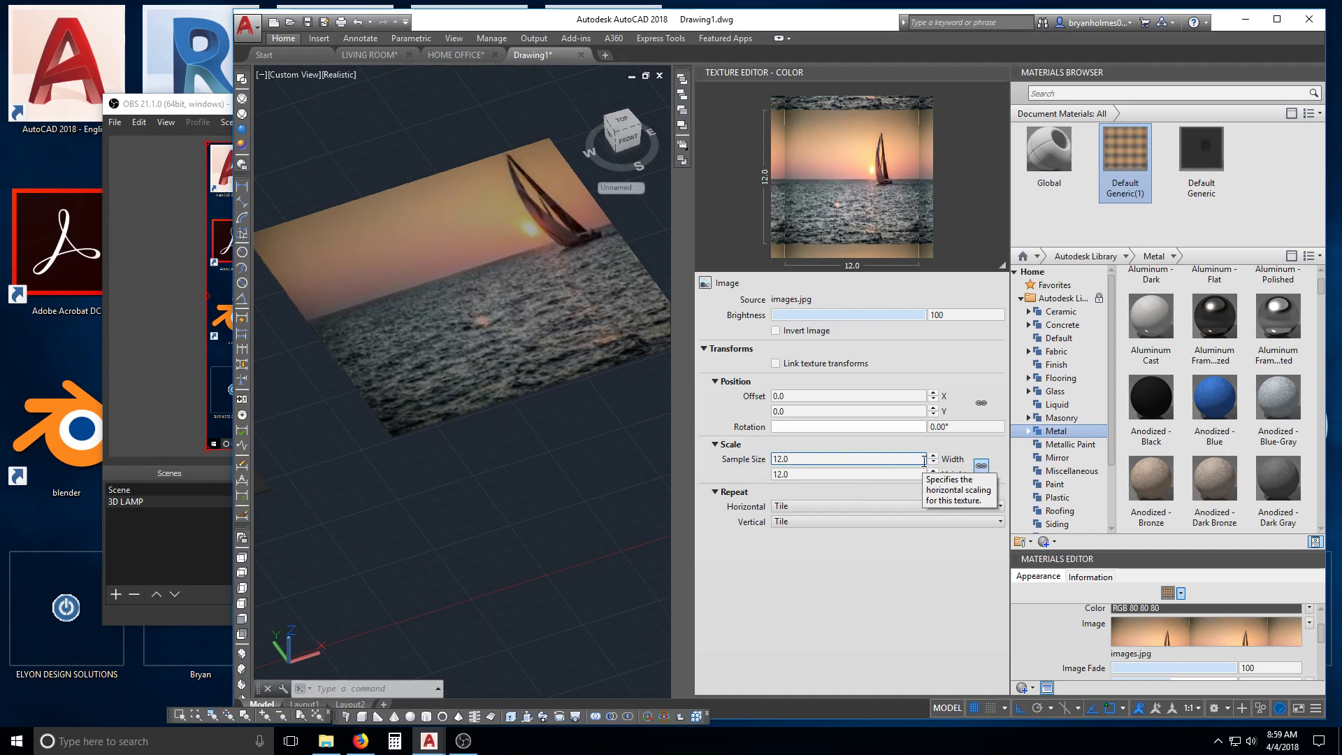
Step: Set the texture's sample size to 8.9 in width and height, and close the Texture Editor
{"action": "left_click_drag", "start_coordinate": [932, 457], "coordinate": [936, 466]}
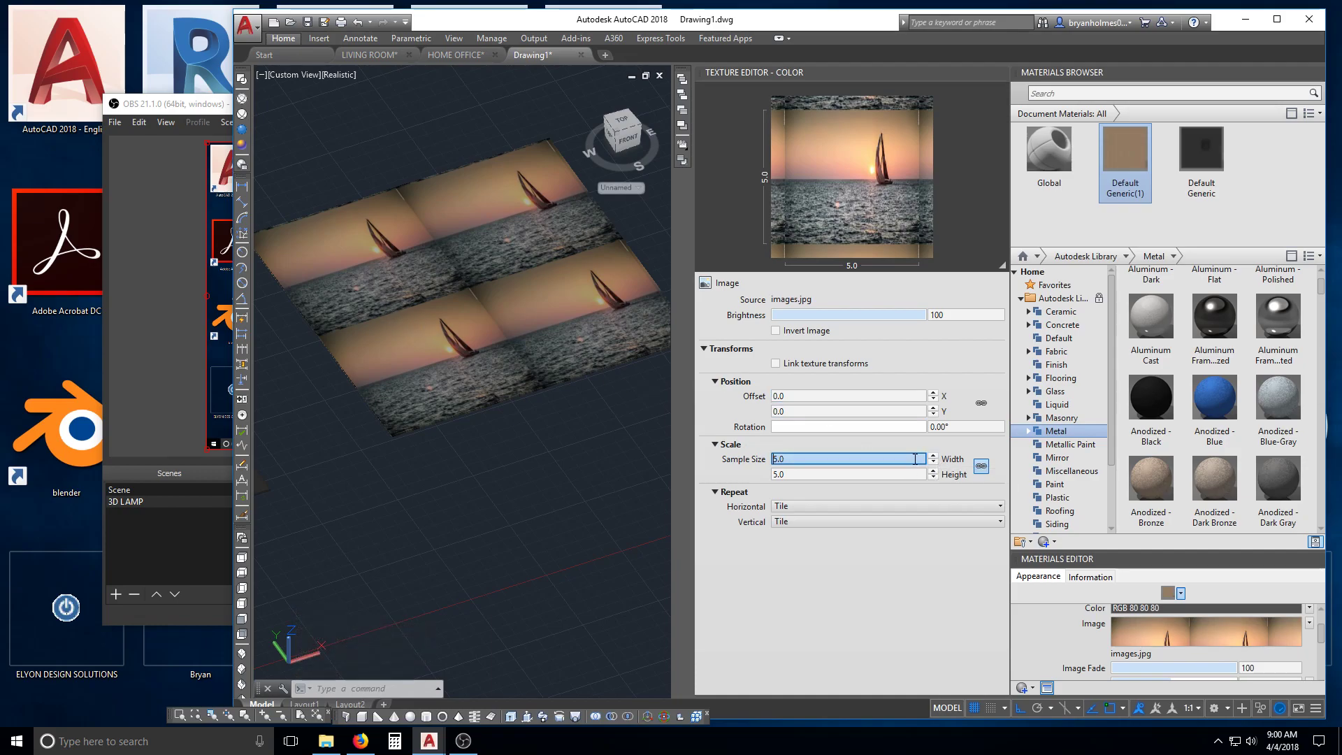
{"action": "left_click_drag", "start_coordinate": [935, 458], "coordinate": [936, 458]}
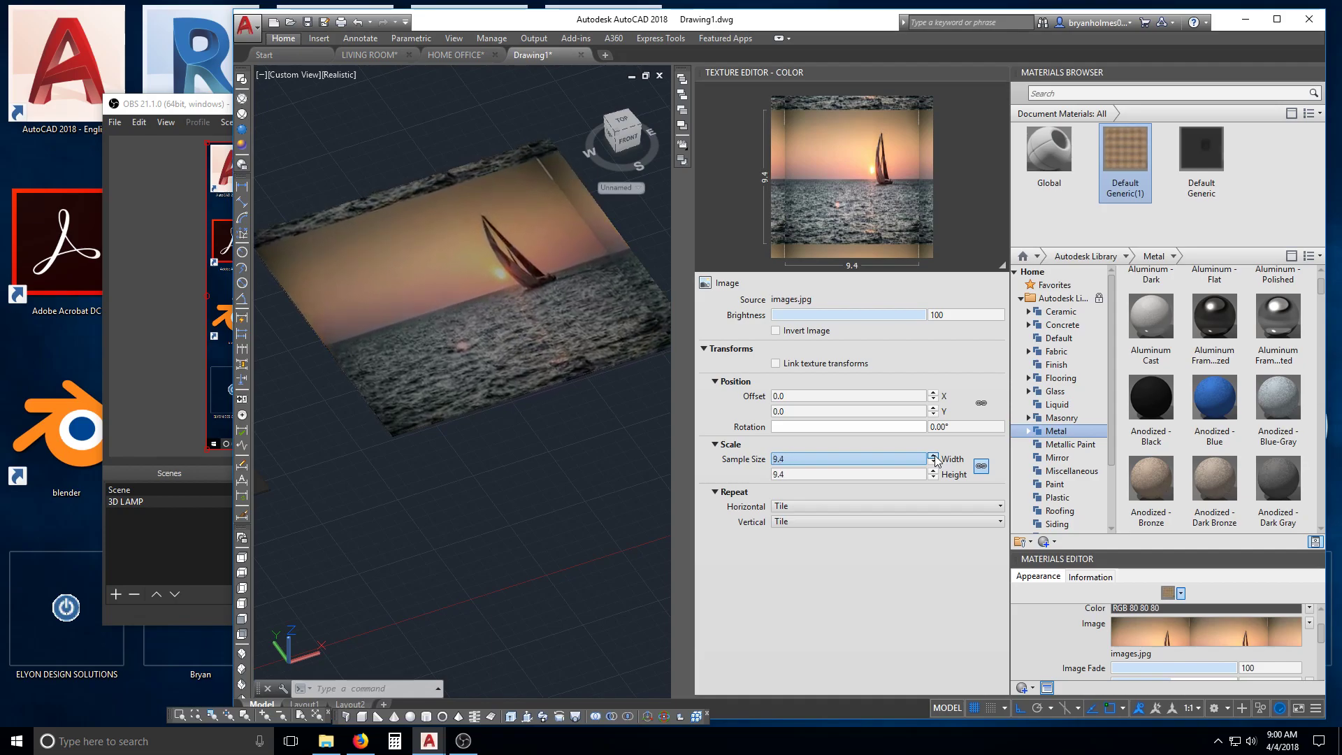
{"action": "left_click", "coordinate": [934, 467]}
{"action": "left_click", "coordinate": [934, 467]}
{"action": "left_click", "coordinate": [934, 467]}
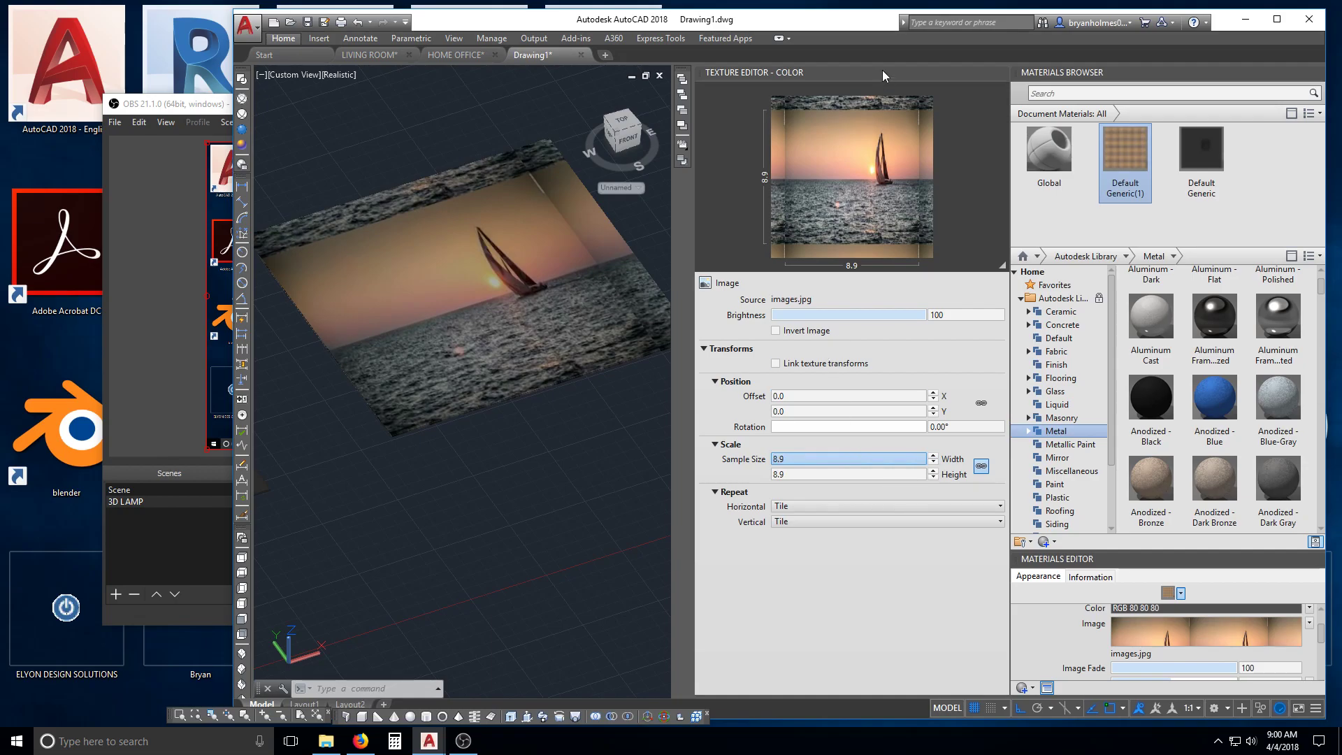
{"action": "left_click", "coordinate": [1000, 73]}
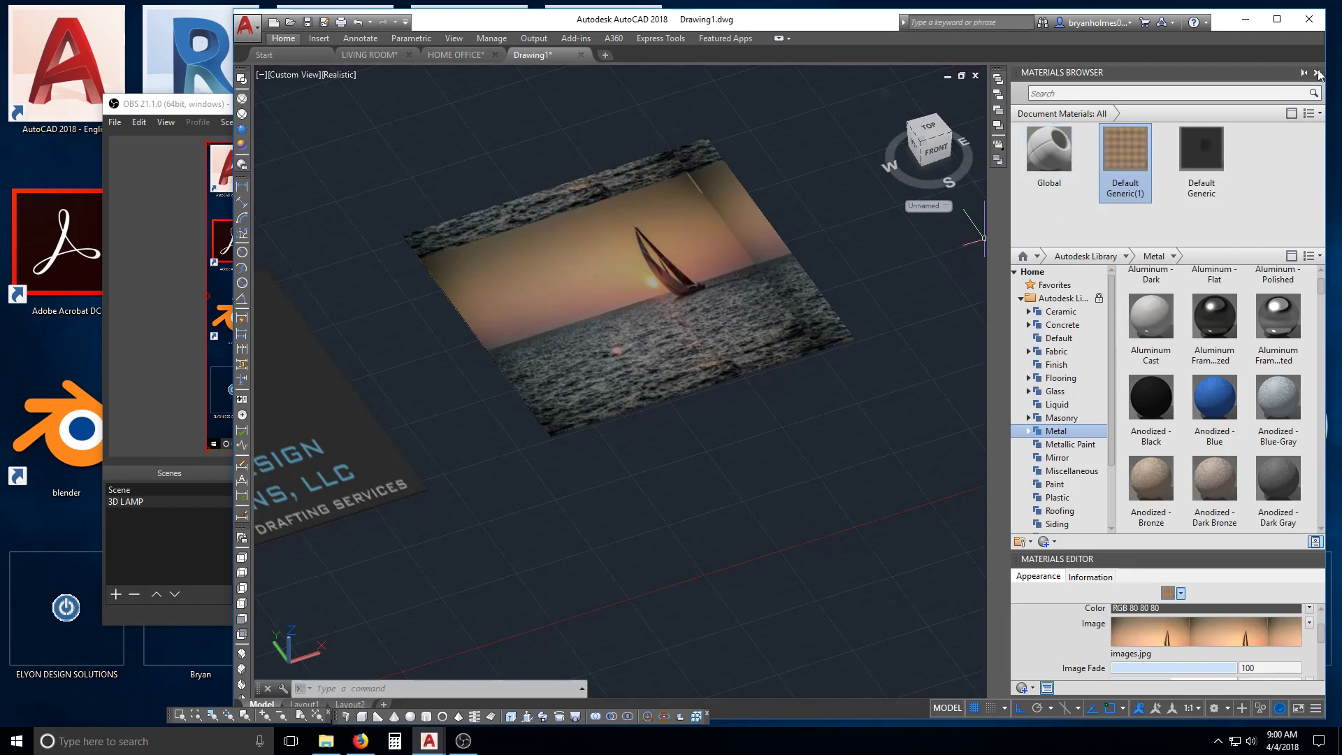
Step: Close the Materials Browser and the Materials Editor, and maximize the program window
{"action": "left_click", "coordinate": [1317, 73]}
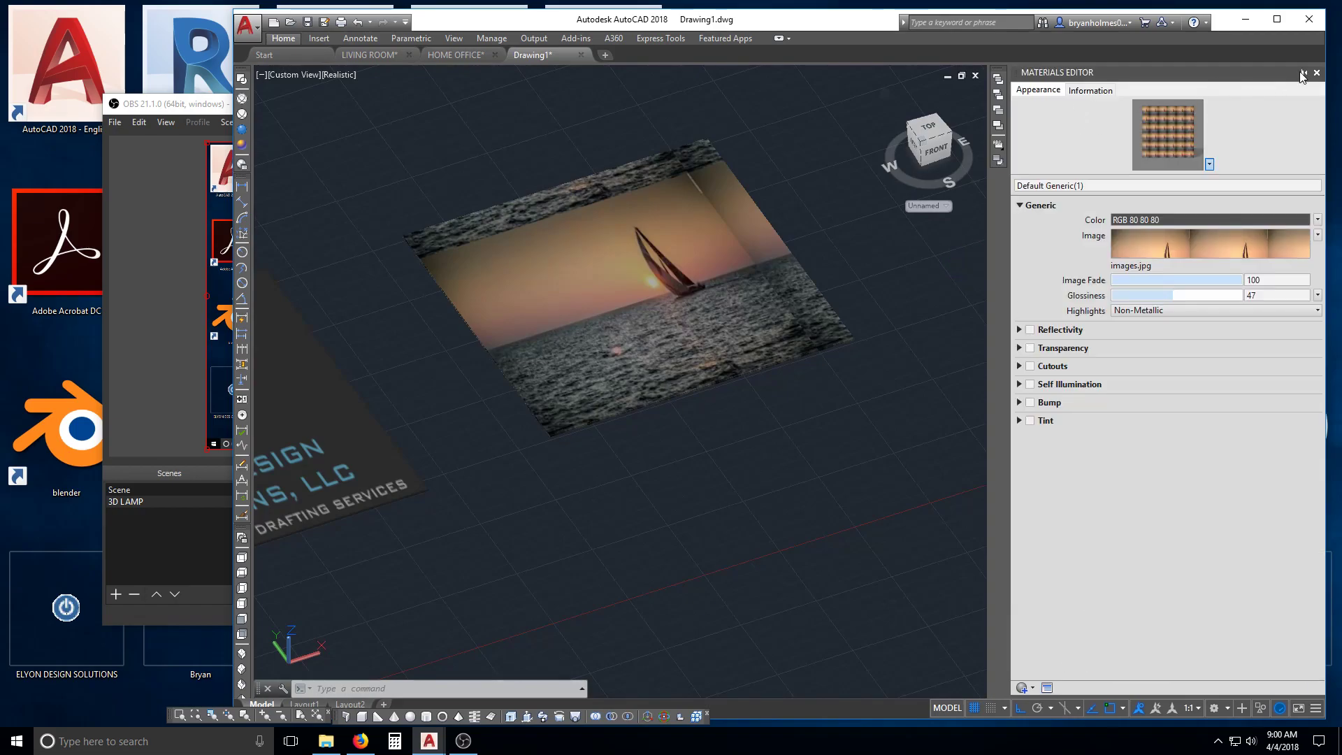
{"action": "left_click", "coordinate": [1318, 74]}
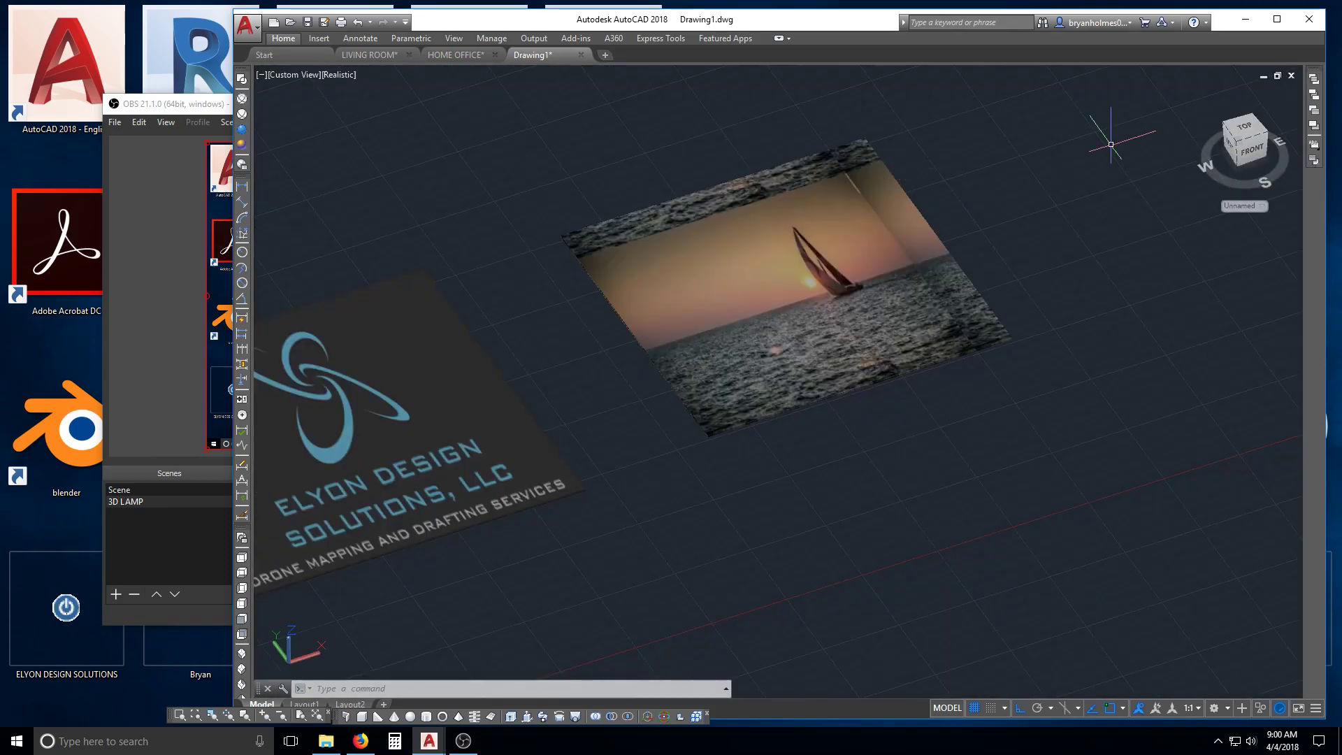
{"action": "left_click", "coordinate": [870, 454]}
{"action": "key", "text": "Escape"}
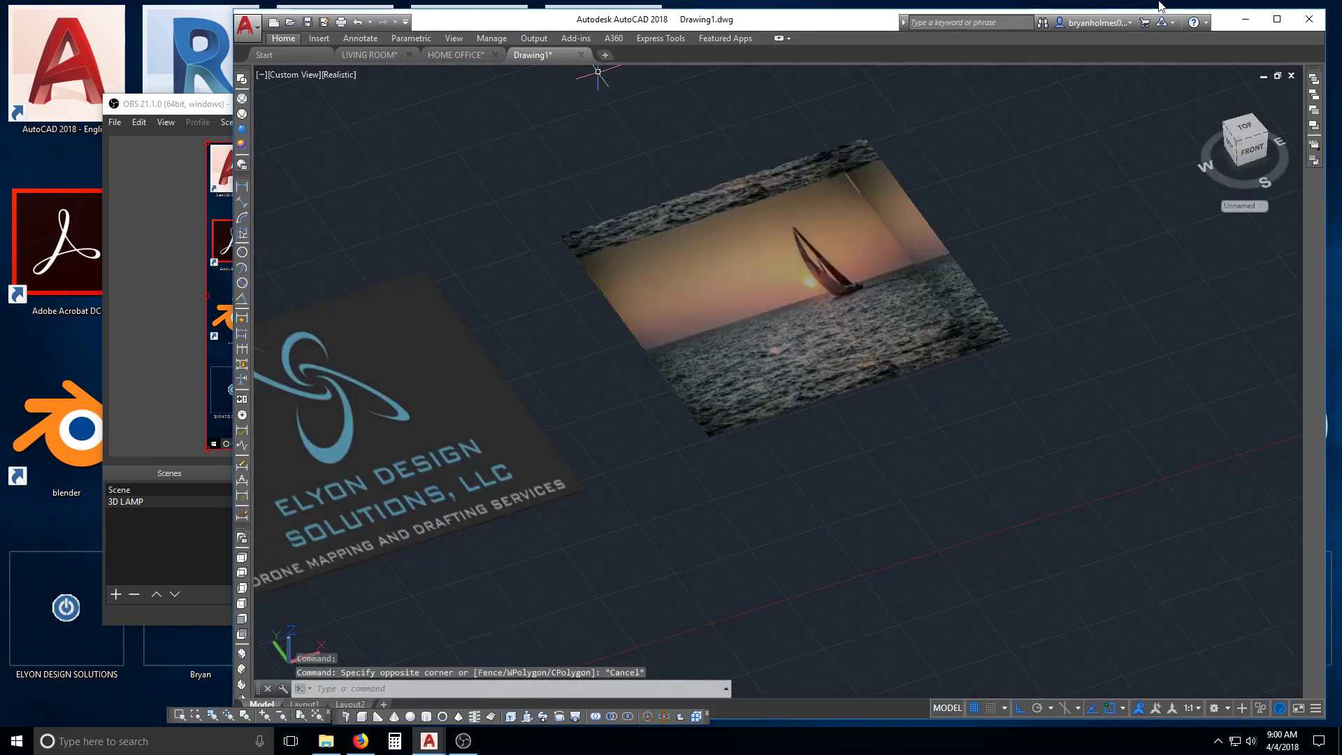
{"action": "left_click", "coordinate": [1278, 20]}
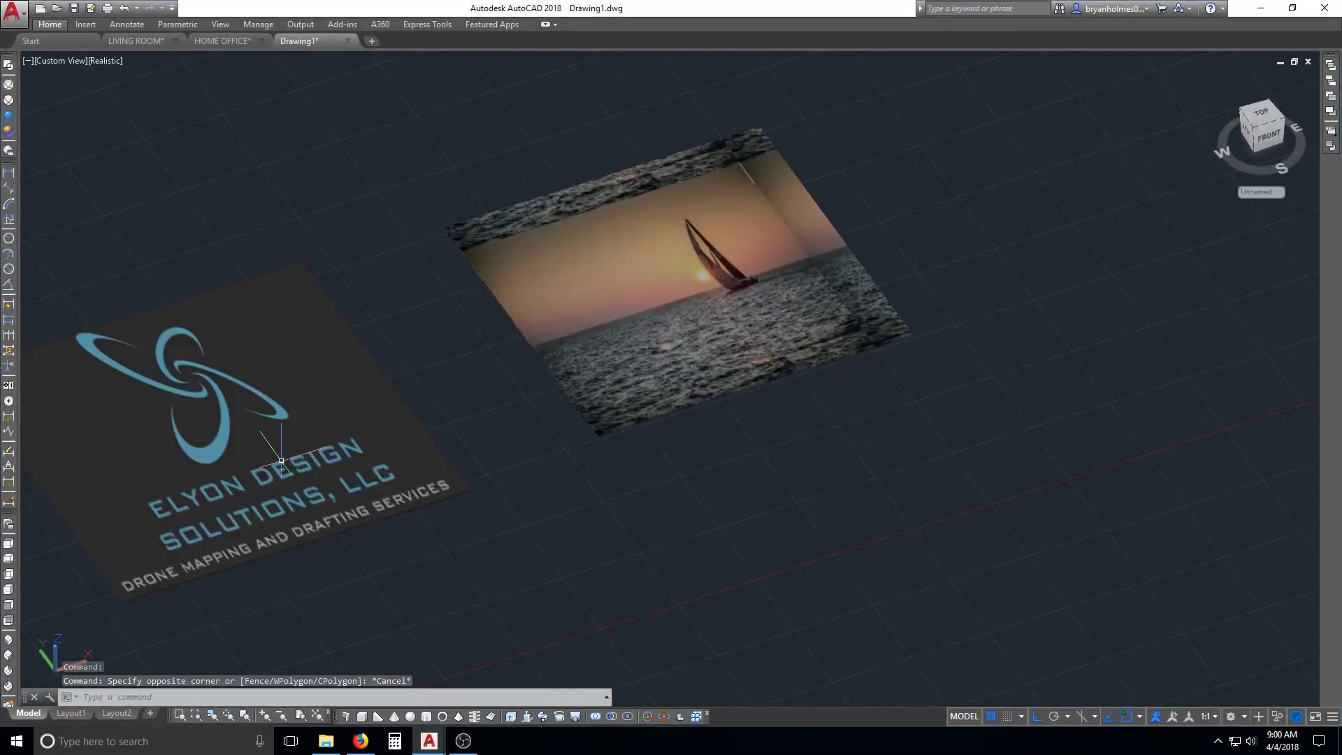
Step: Switch the drawing to the Top view with the sailboat-textured box in full view
{"action": "left_click", "coordinate": [8, 545]}
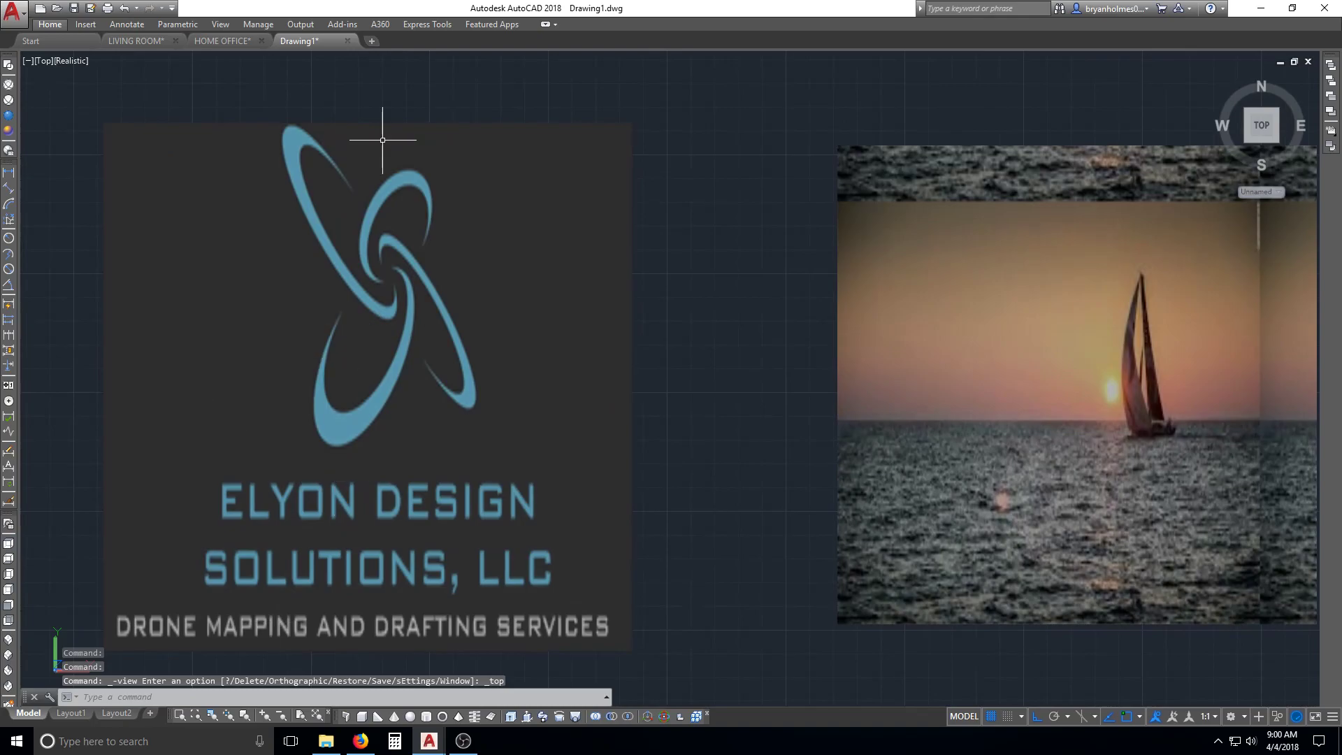
{"action": "scroll", "coordinate": [601, 357], "scroll_direction": "down", "scroll_amount": 2}
{"action": "scroll", "coordinate": [978, 428], "scroll_direction": "up", "scroll_amount": 2}
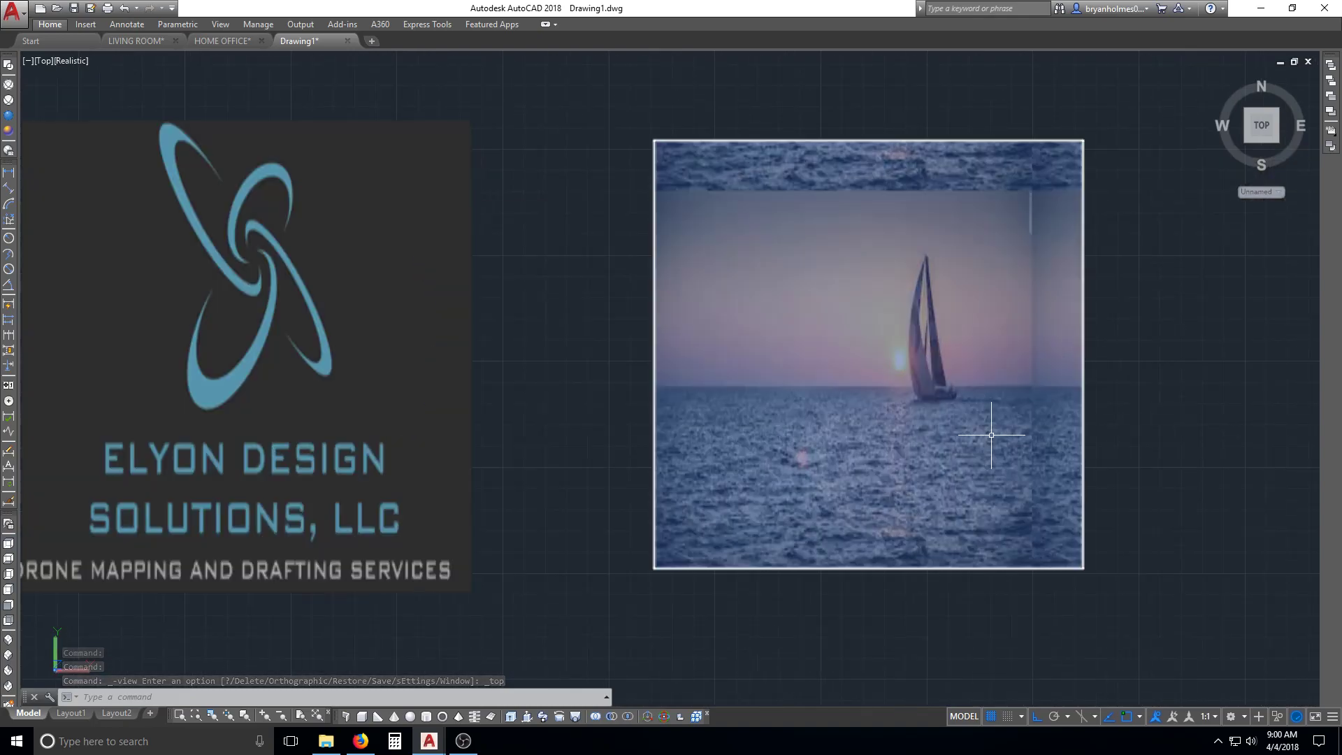
{"action": "middle_click_drag", "start_coordinate": [988, 426], "coordinate": [937, 464]}
{"action": "left_click", "coordinate": [940, 425]}
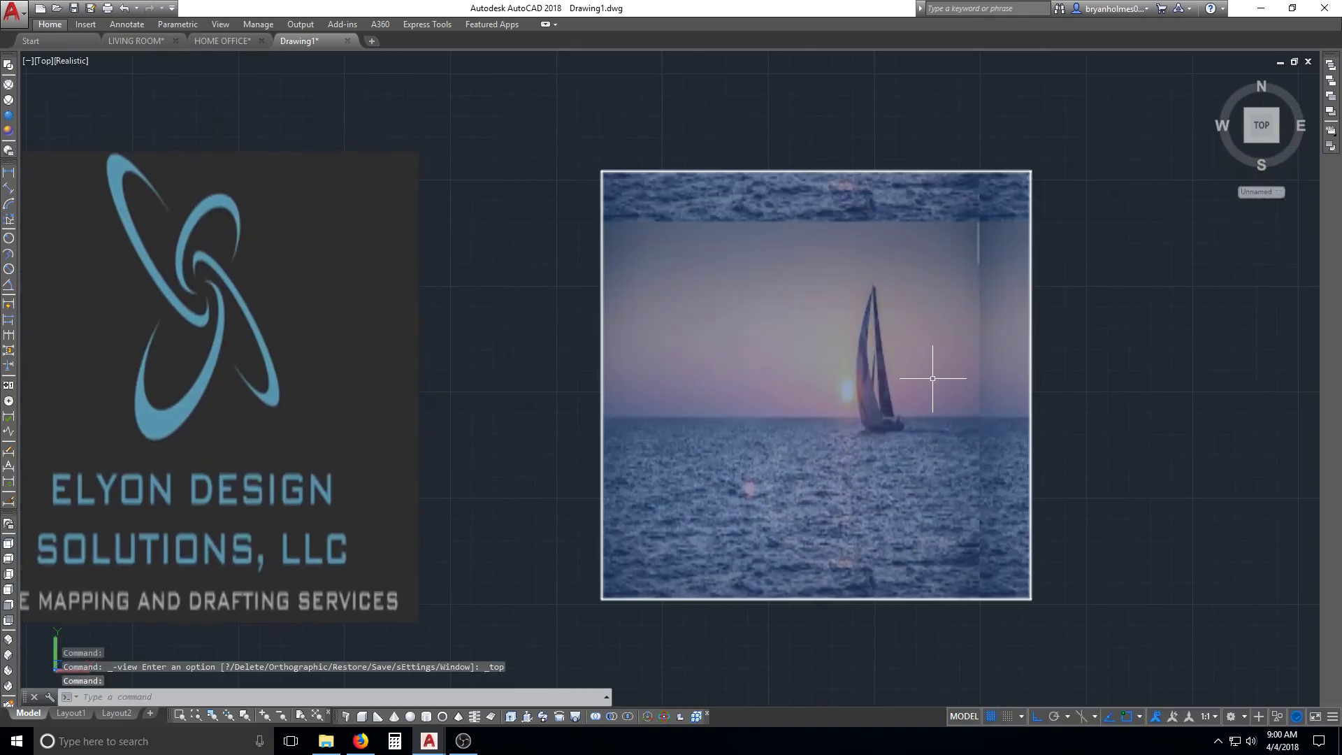
{"action": "key", "text": "Escape"}
{"action": "key", "text": "Escape"}
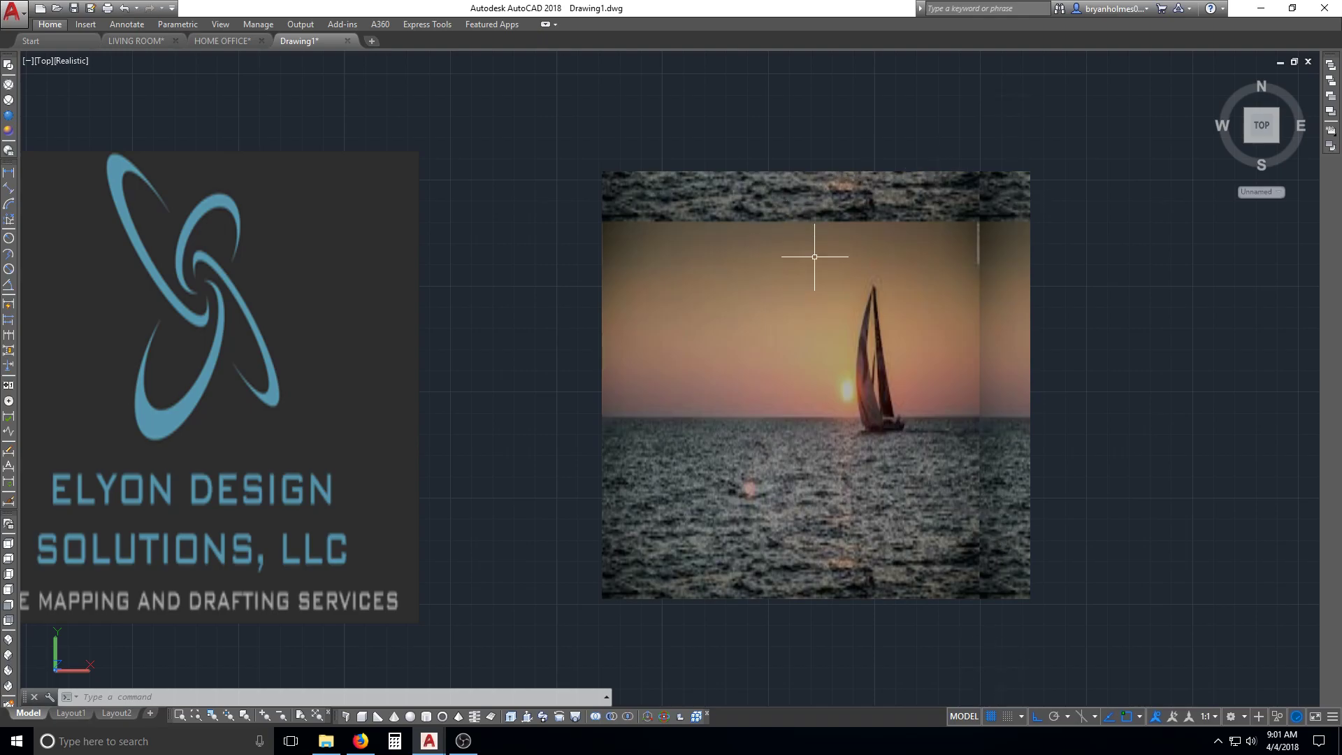
{"action": "key", "text": "Escape"}
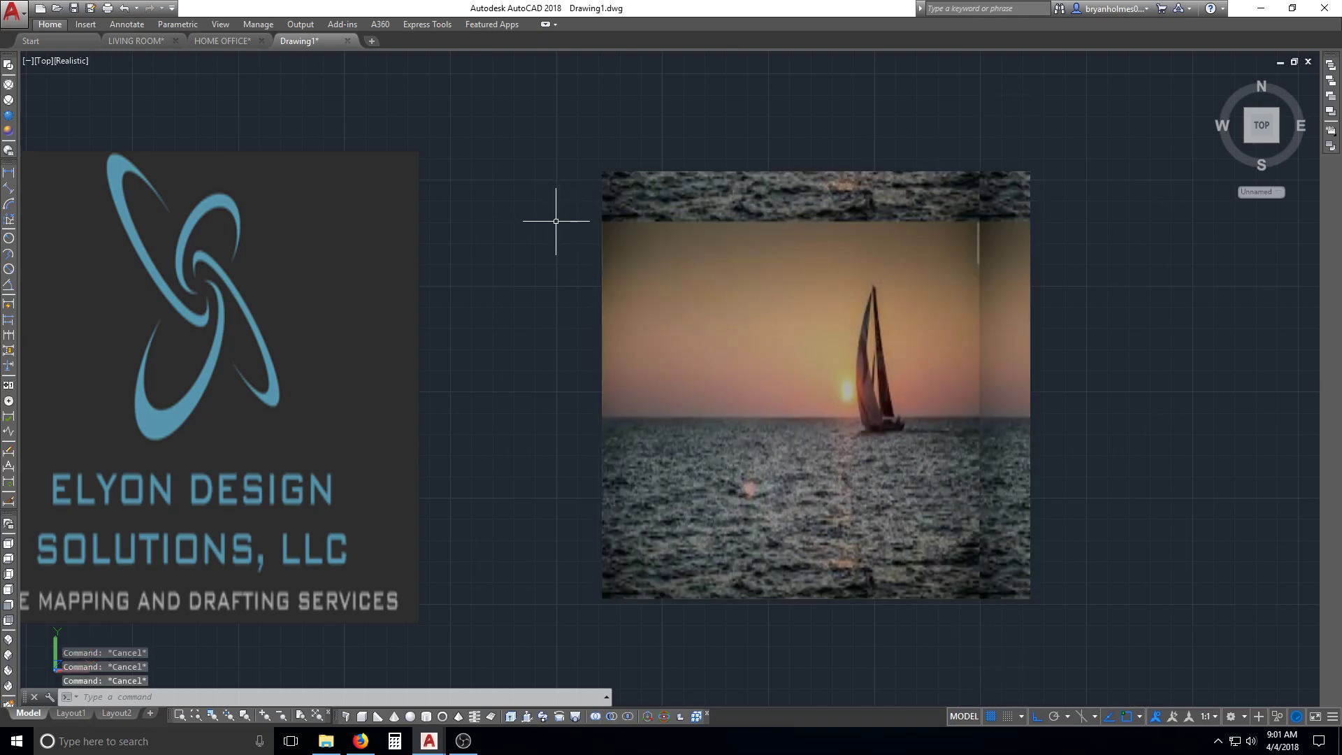
Step: Slice the sailboat box horizontally along the upper seam where the image repeats, keeping both sides
{"action": "type", "text": "slice"}
{"action": "key", "text": "Return"}
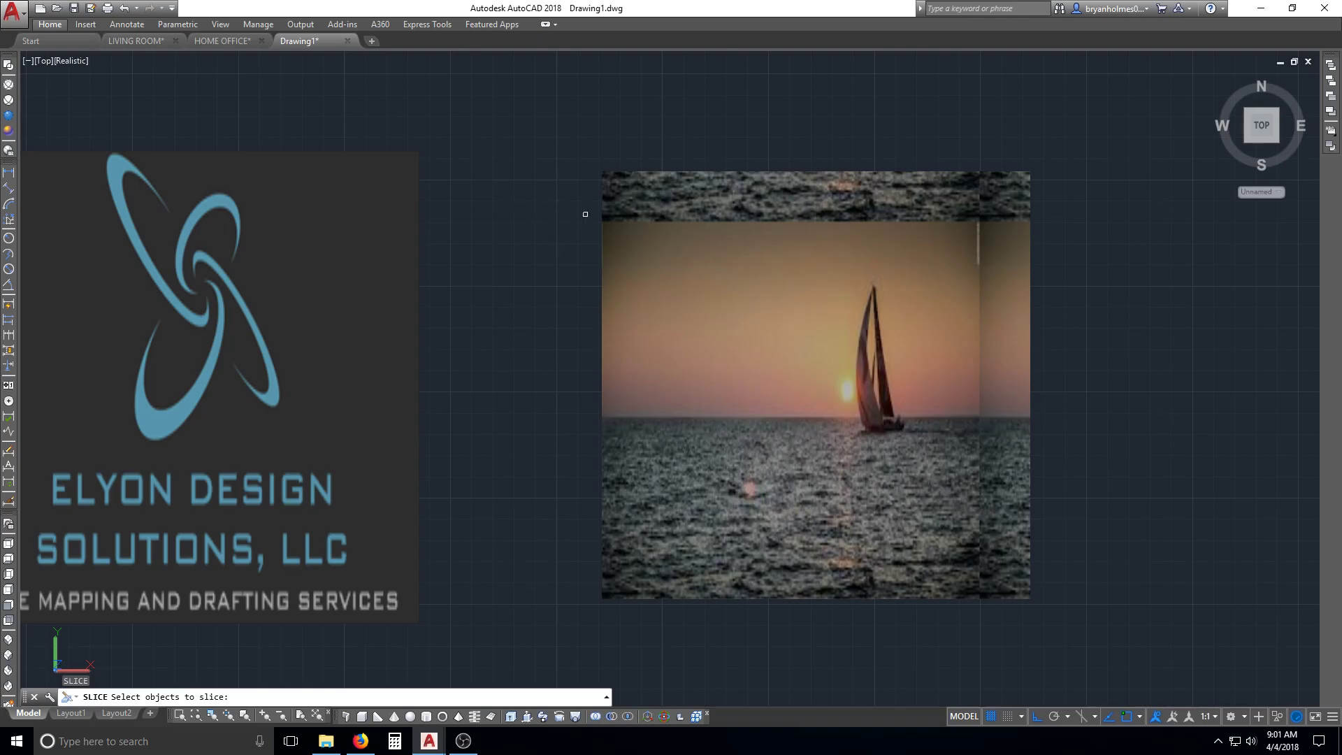
{"action": "left_click", "coordinate": [601, 224]}
{"action": "key", "text": "Return"}
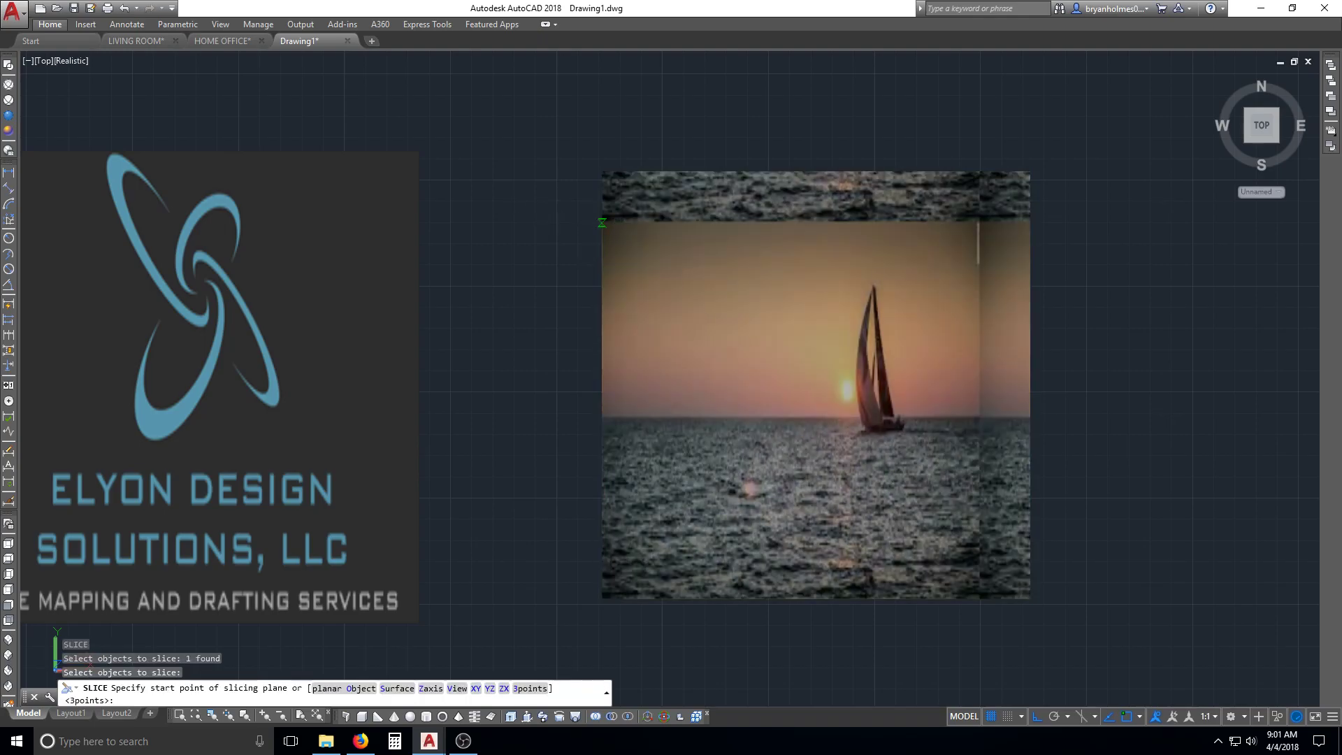
{"action": "left_click", "coordinate": [601, 224]}
{"action": "left_click", "coordinate": [1099, 284]}
{"action": "key", "text": "Return"}
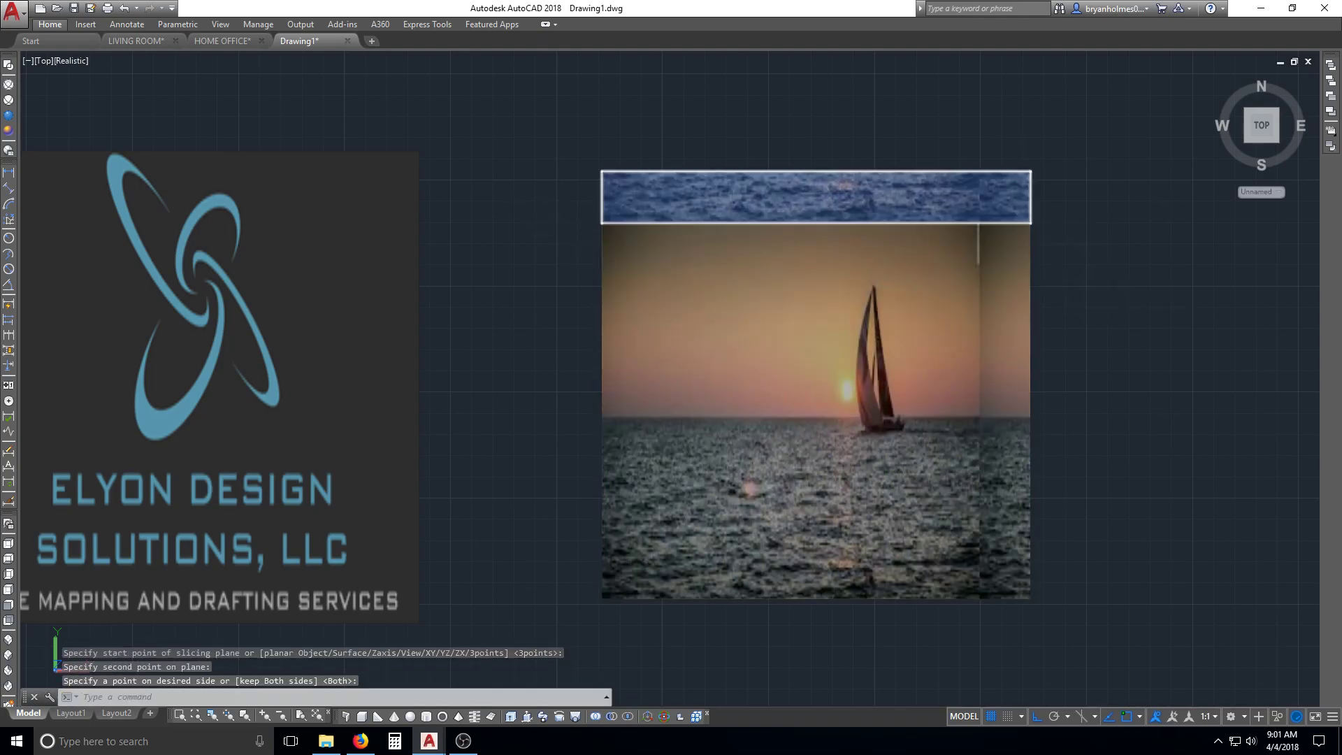
Step: Erase the sliced-off strip of repeated sea above the sailboat image
{"action": "key", "text": "Escape"}
{"action": "type", "text": "e"}
{"action": "key", "text": "Return"}
{"action": "left_click", "coordinate": [968, 178]}
{"action": "key", "text": "Return"}
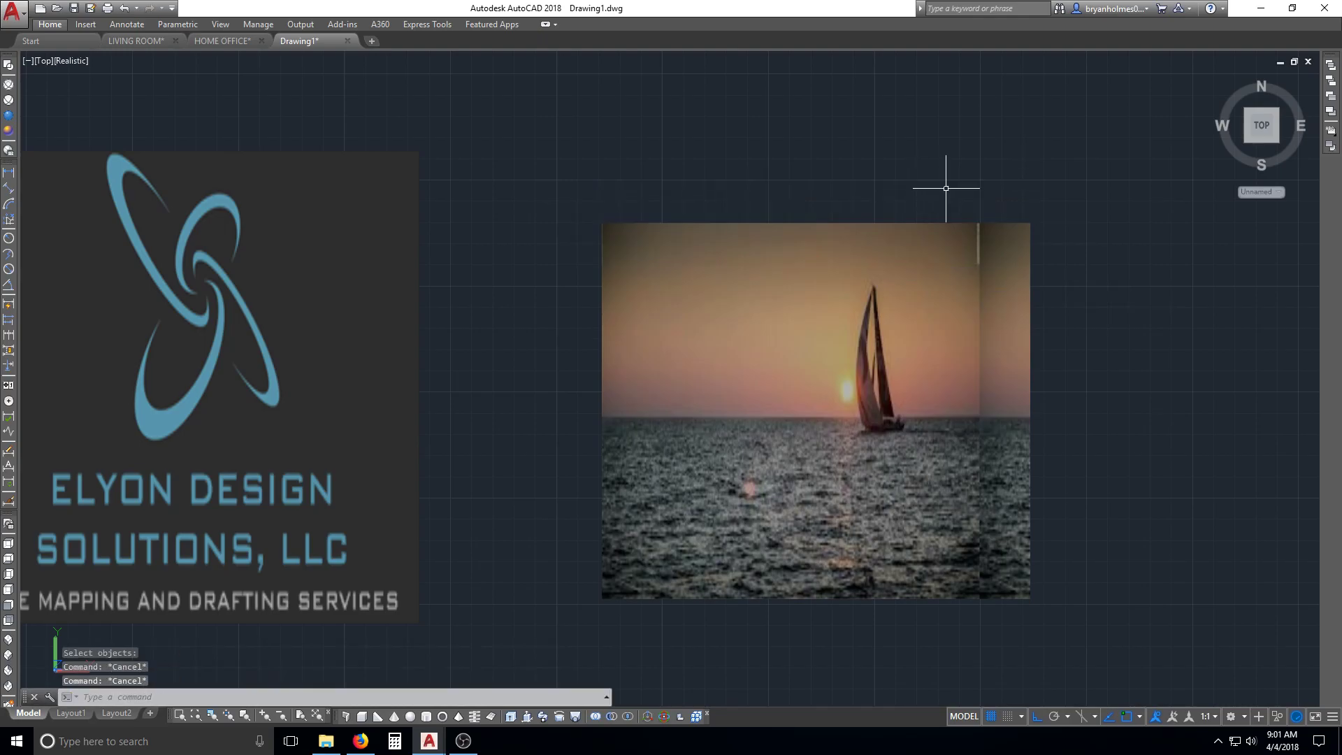
Step: Slice the remaining sailboat box vertically along the seam east of the boat where the image repeats
{"action": "type", "text": "sl"}
{"action": "key", "text": "Return"}
{"action": "left_click", "coordinate": [970, 225]}
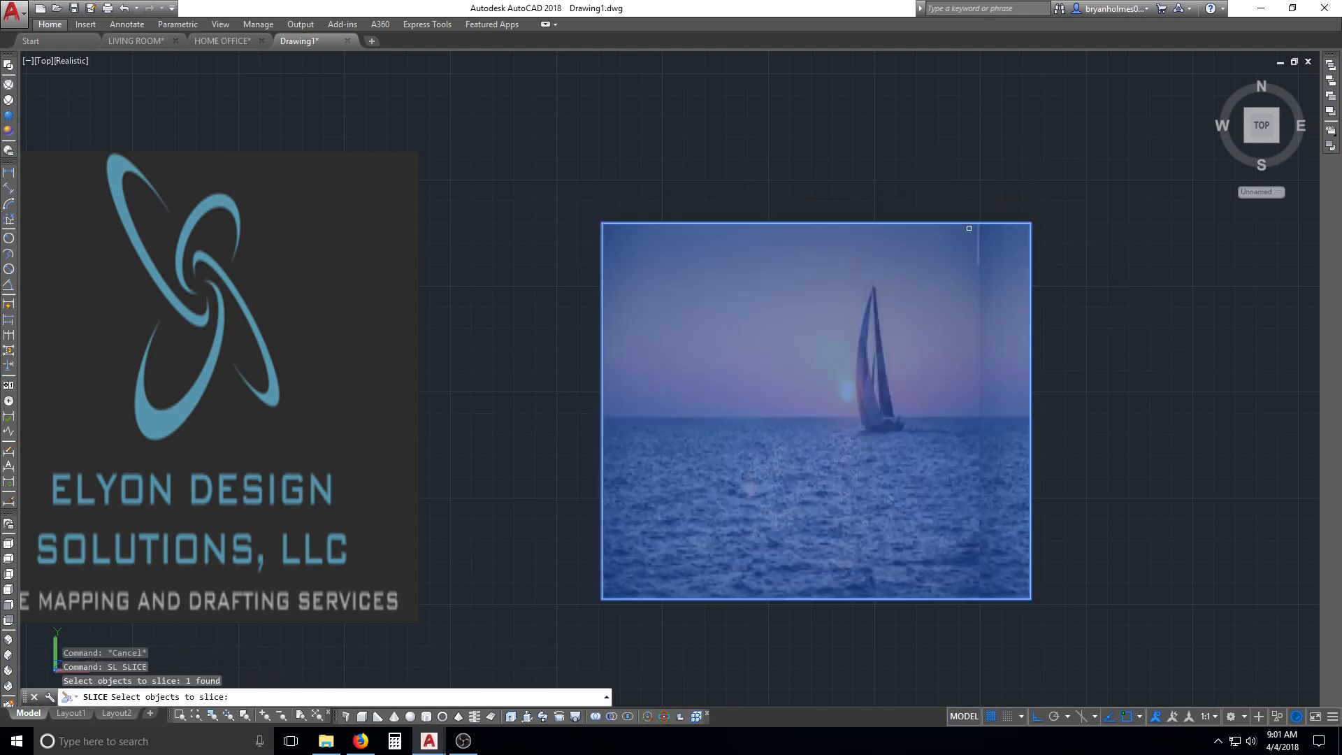
{"action": "key", "text": "Return"}
{"action": "left_click", "coordinate": [977, 224]}
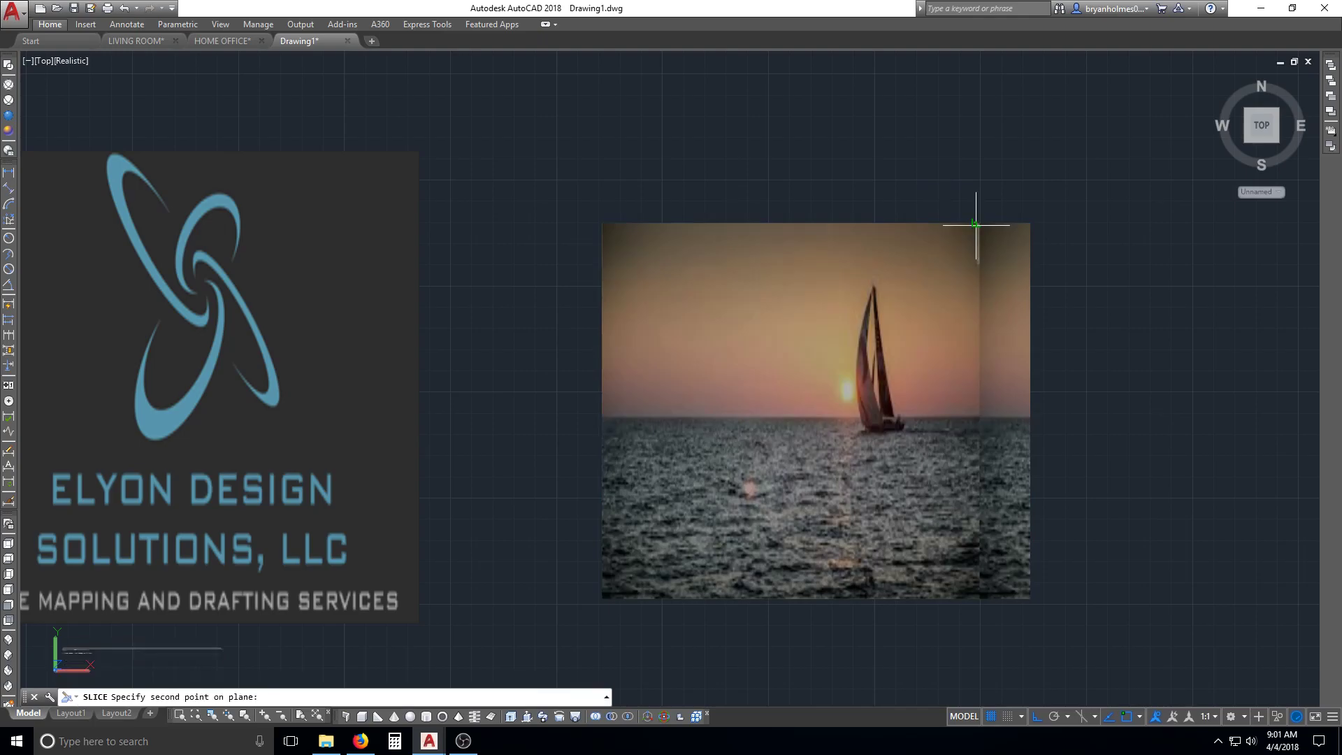
{"action": "left_click", "coordinate": [978, 147]}
Step: Erase the sliced-off strip east of the vertical seam so only a single sailboat image remains
{"action": "key", "text": "Escape"}
{"action": "type", "text": "e"}
{"action": "key", "text": "Return"}
{"action": "left_click", "coordinate": [1004, 240]}
{"action": "left_click", "coordinate": [937, 337]}
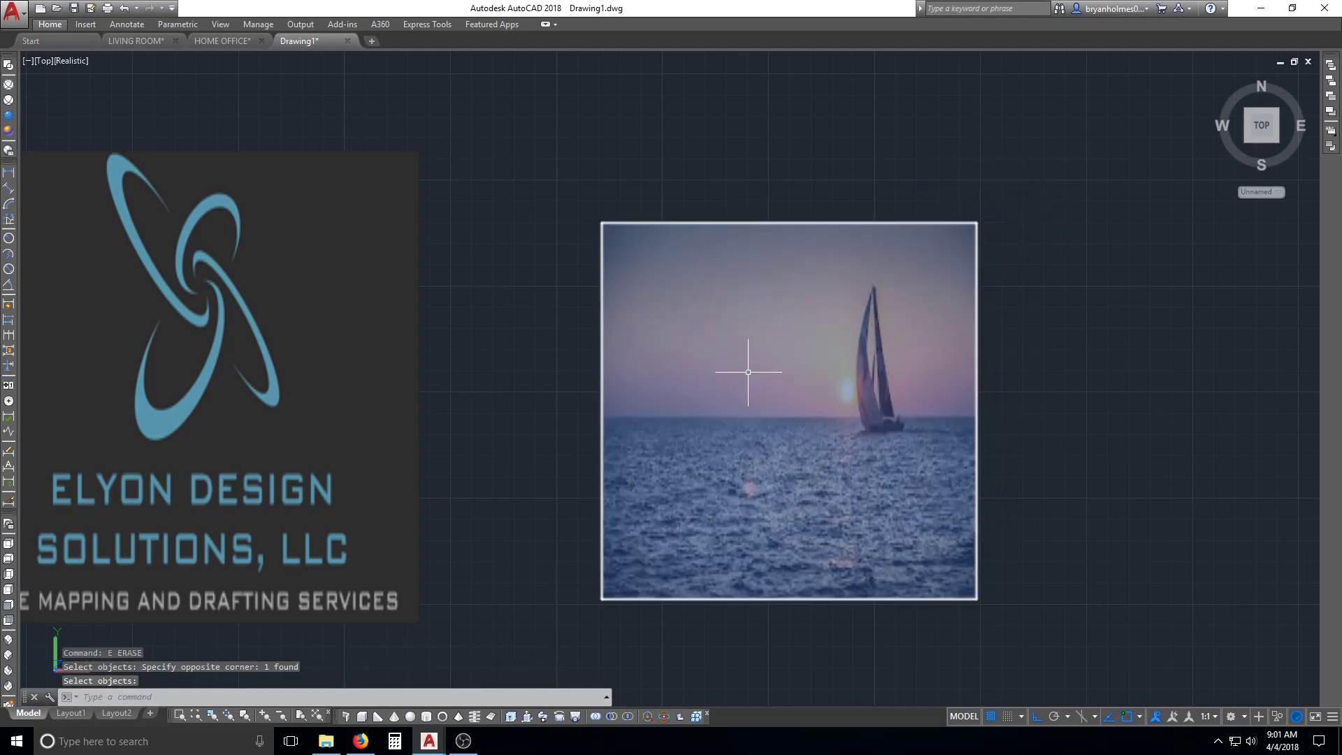
{"action": "scroll", "coordinate": [633, 384], "scroll_direction": "down", "scroll_amount": 2}
{"action": "scroll", "coordinate": [335, 470], "scroll_direction": "up", "scroll_amount": 2}
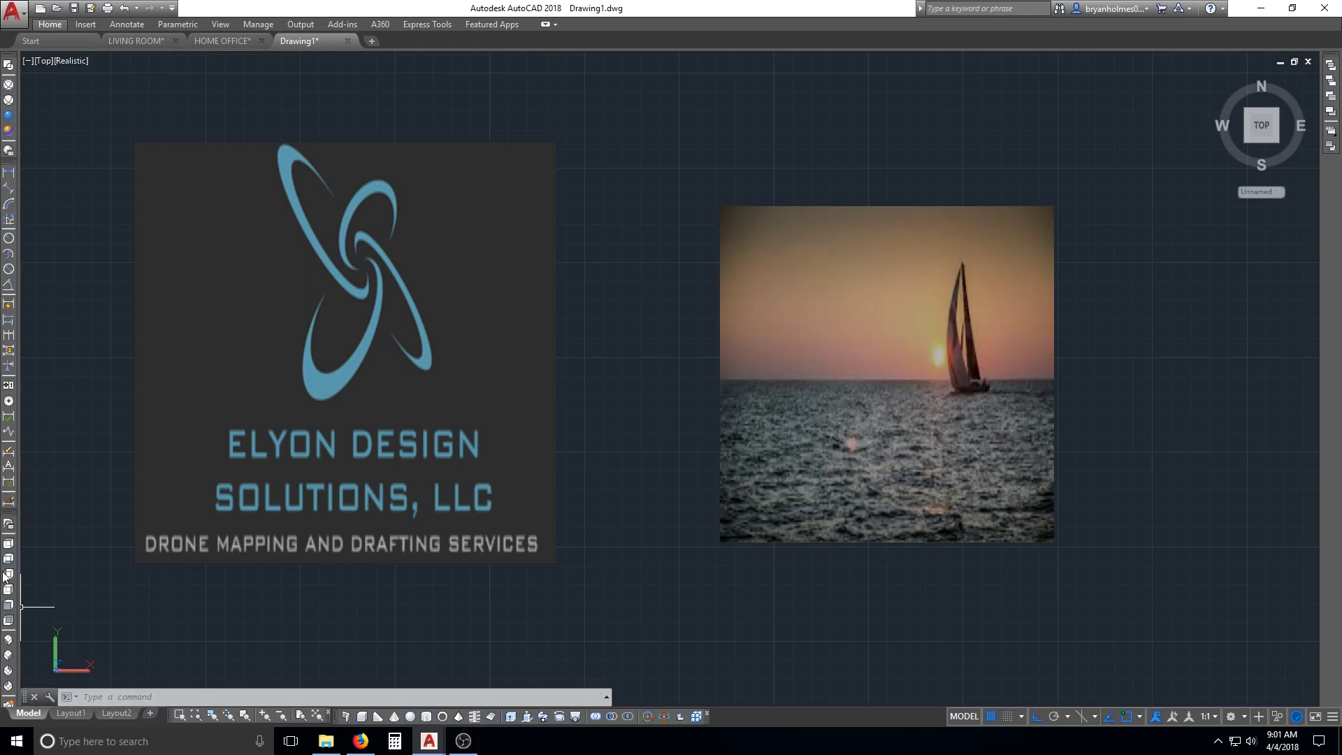
Step: Switch to the SW Isometric view and create a torus with a radius of about 4.74 in front of the sailboat box
{"action": "left_click", "coordinate": [9, 640]}
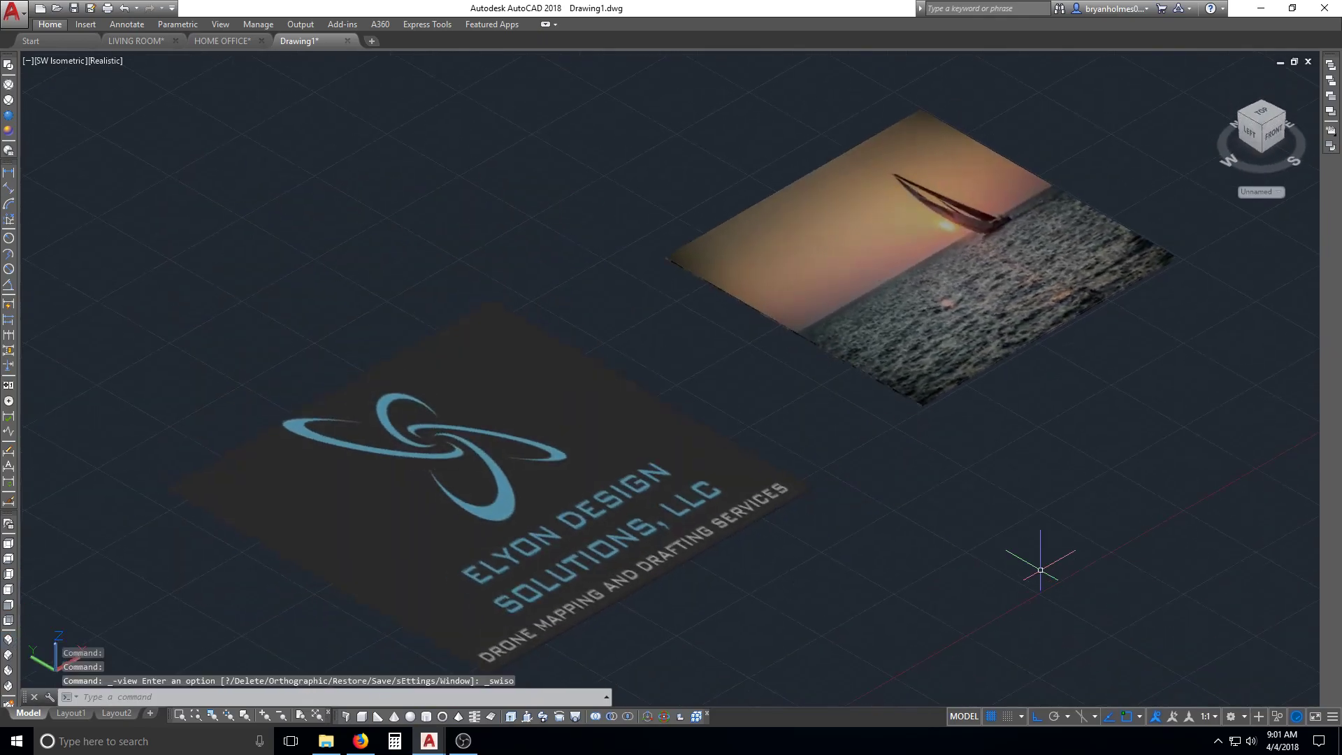
{"action": "middle_click_drag", "start_coordinate": [1040, 560], "coordinate": [816, 409]}
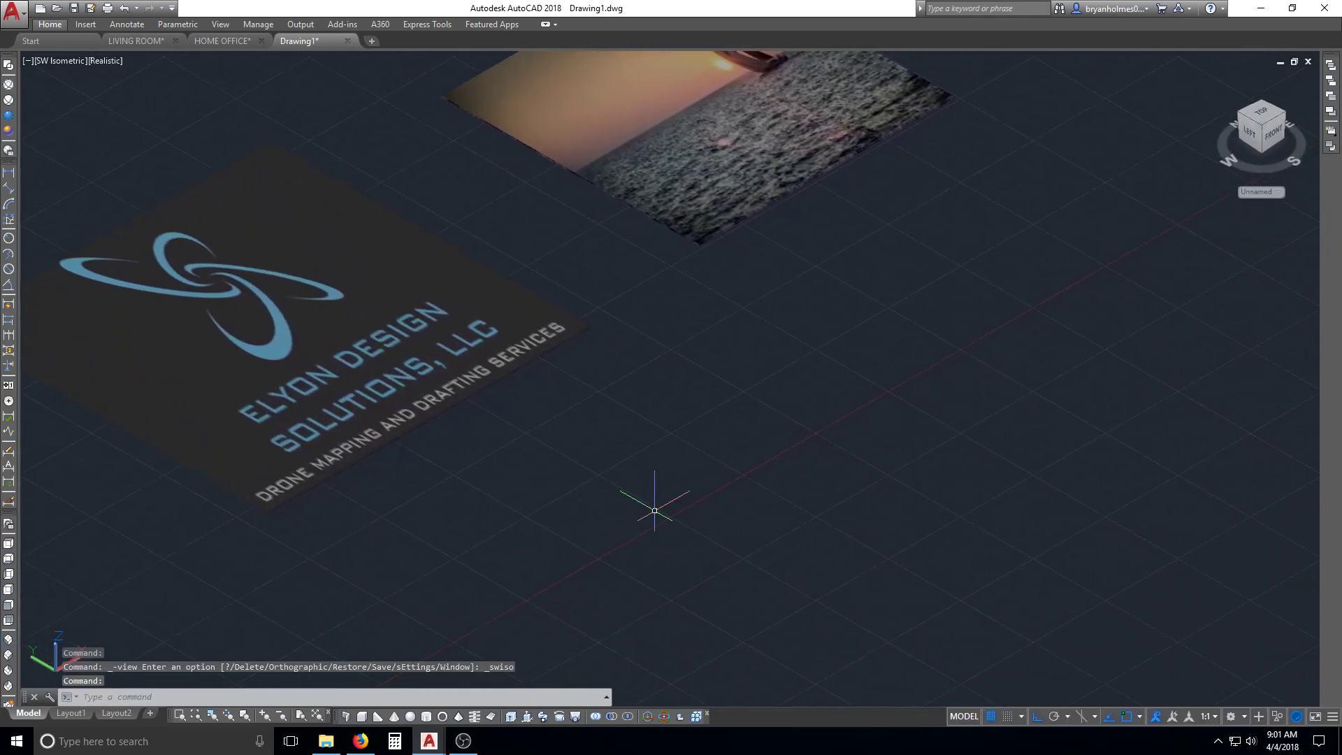
{"action": "left_click", "coordinate": [441, 717]}
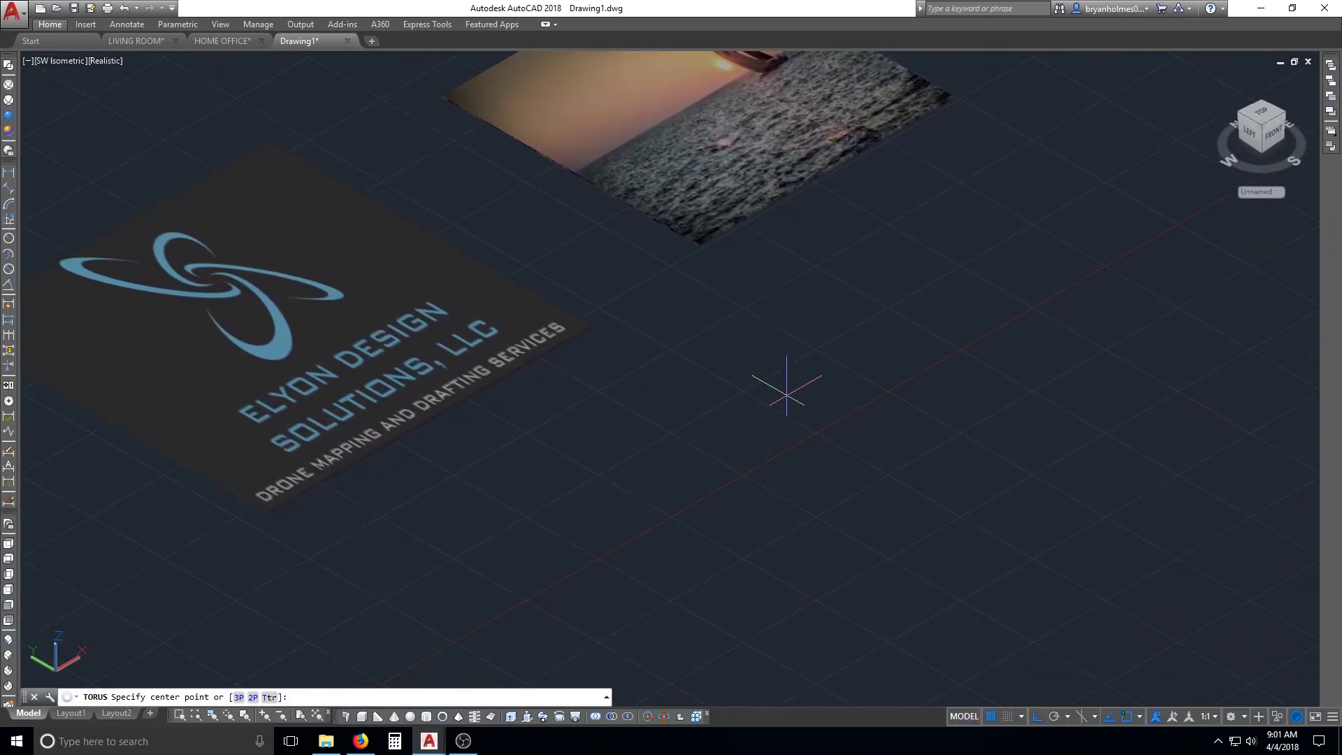
{"action": "left_click", "coordinate": [879, 374]}
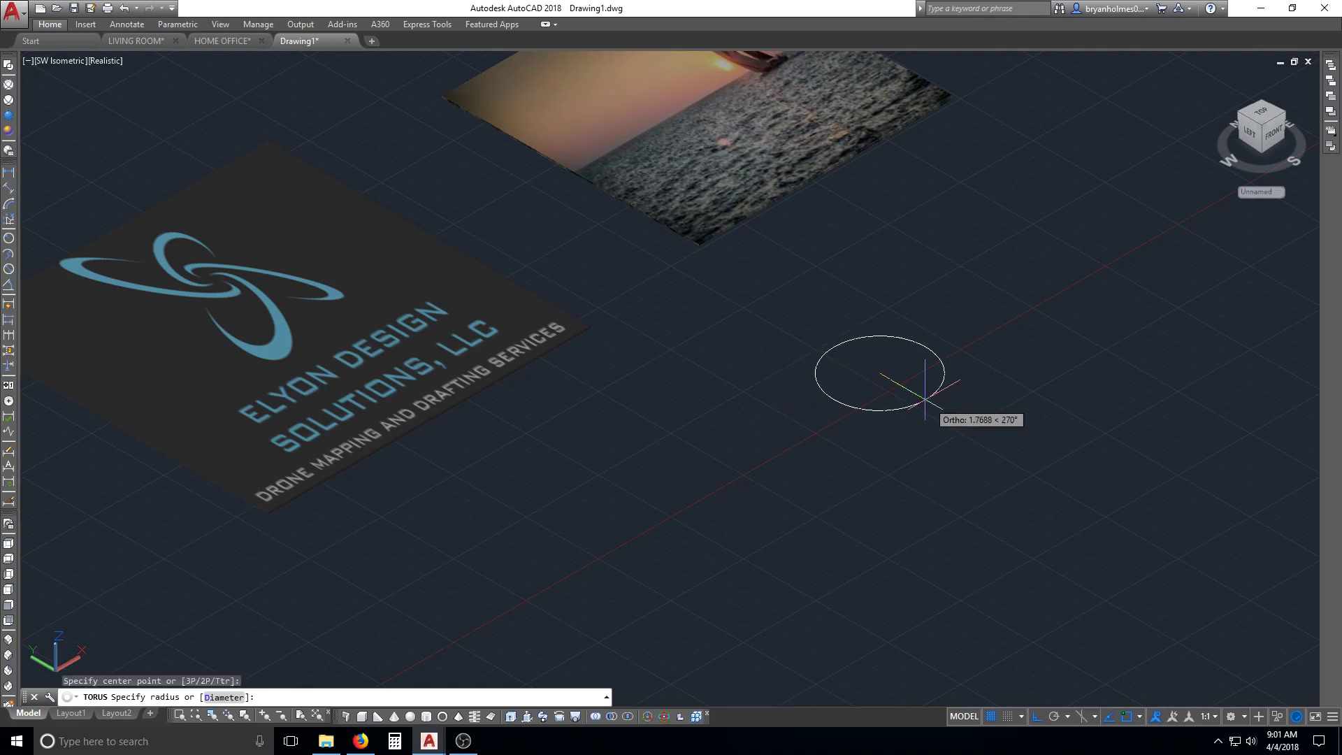
{"action": "left_click", "coordinate": [1006, 447]}
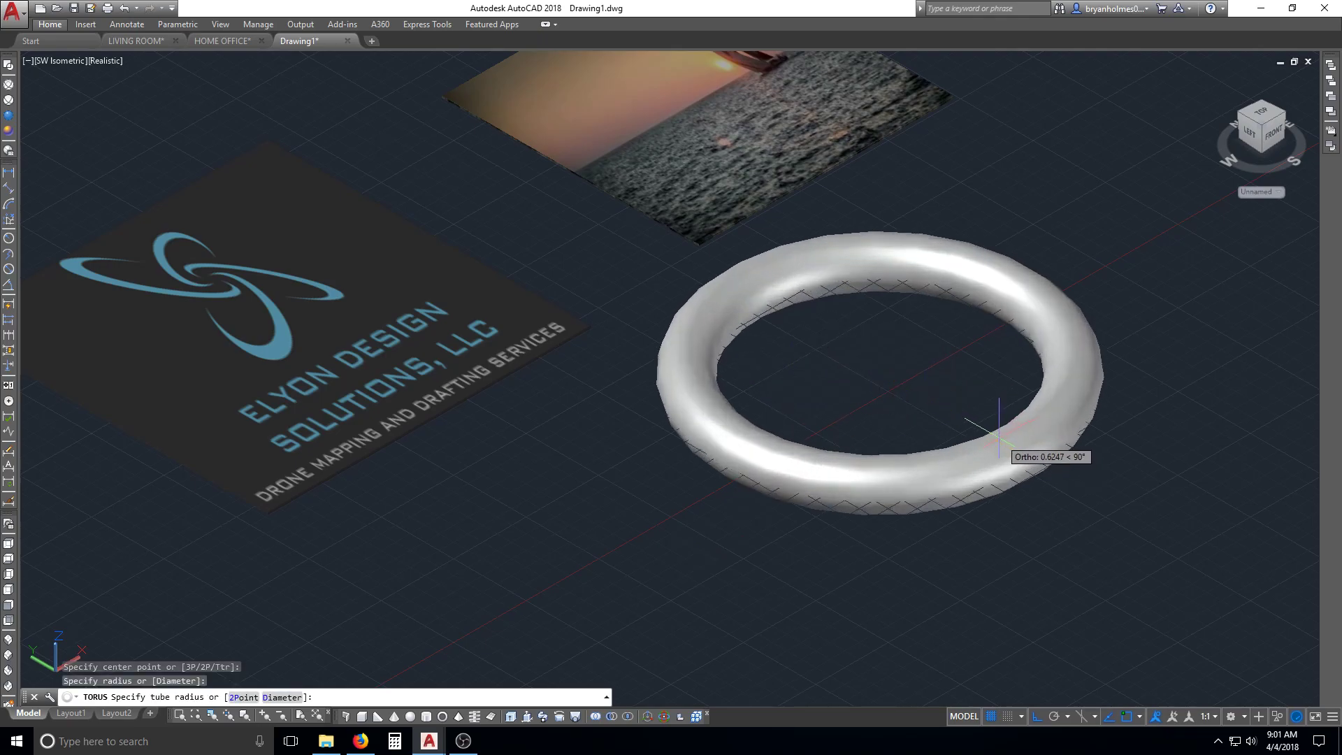
{"action": "left_click", "coordinate": [935, 458]}
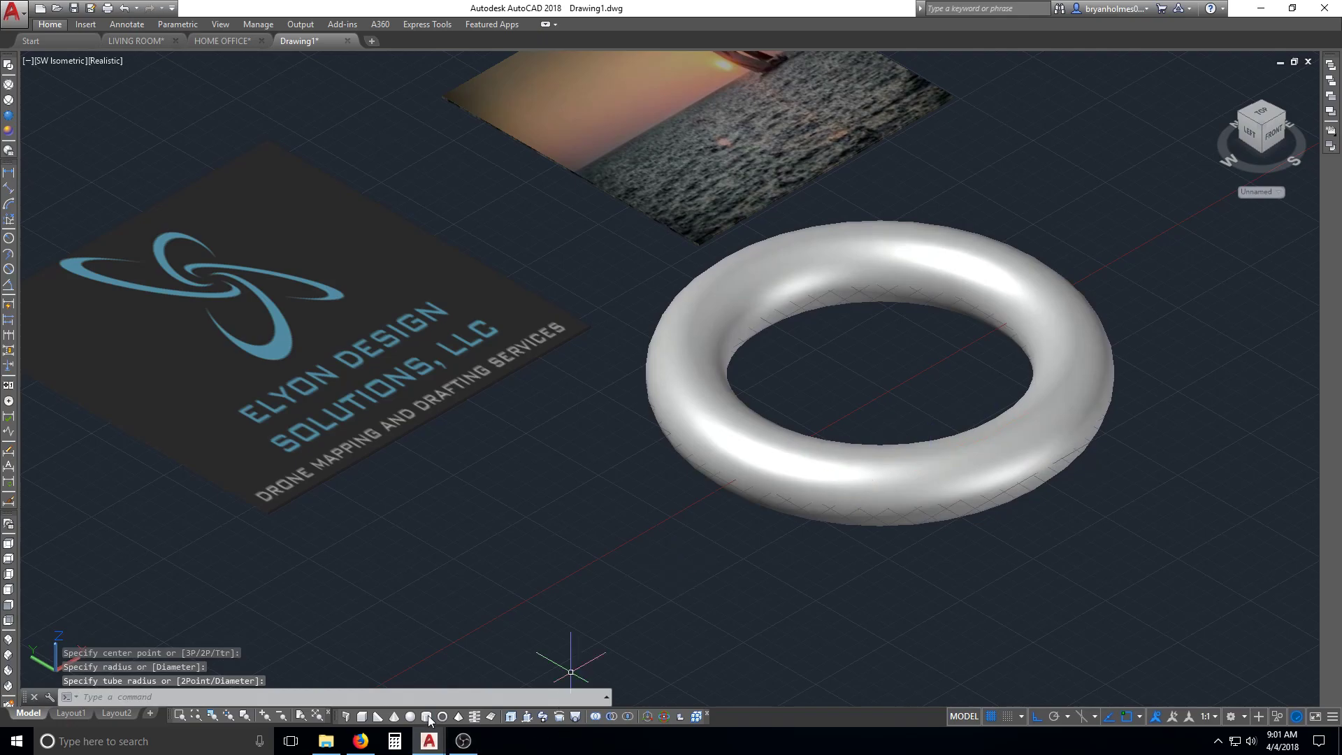
Step: Create a cylinder beside the sailboat box with a base radius of about 5.37 and a height of about 2.17
{"action": "left_click", "coordinate": [426, 718]}
{"action": "middle_click_drag", "start_coordinate": [1147, 225], "coordinate": [818, 453]}
{"action": "left_click", "coordinate": [899, 384]}
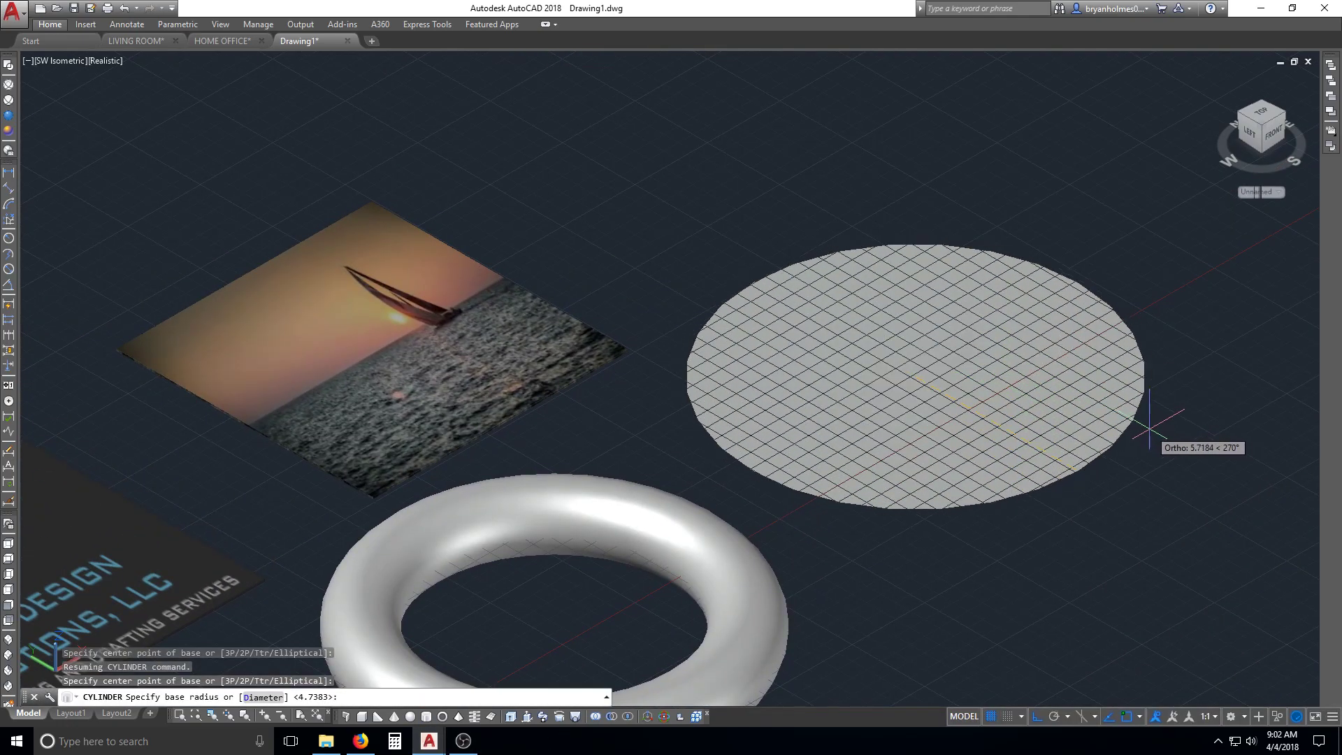
{"action": "left_click", "coordinate": [1139, 425]}
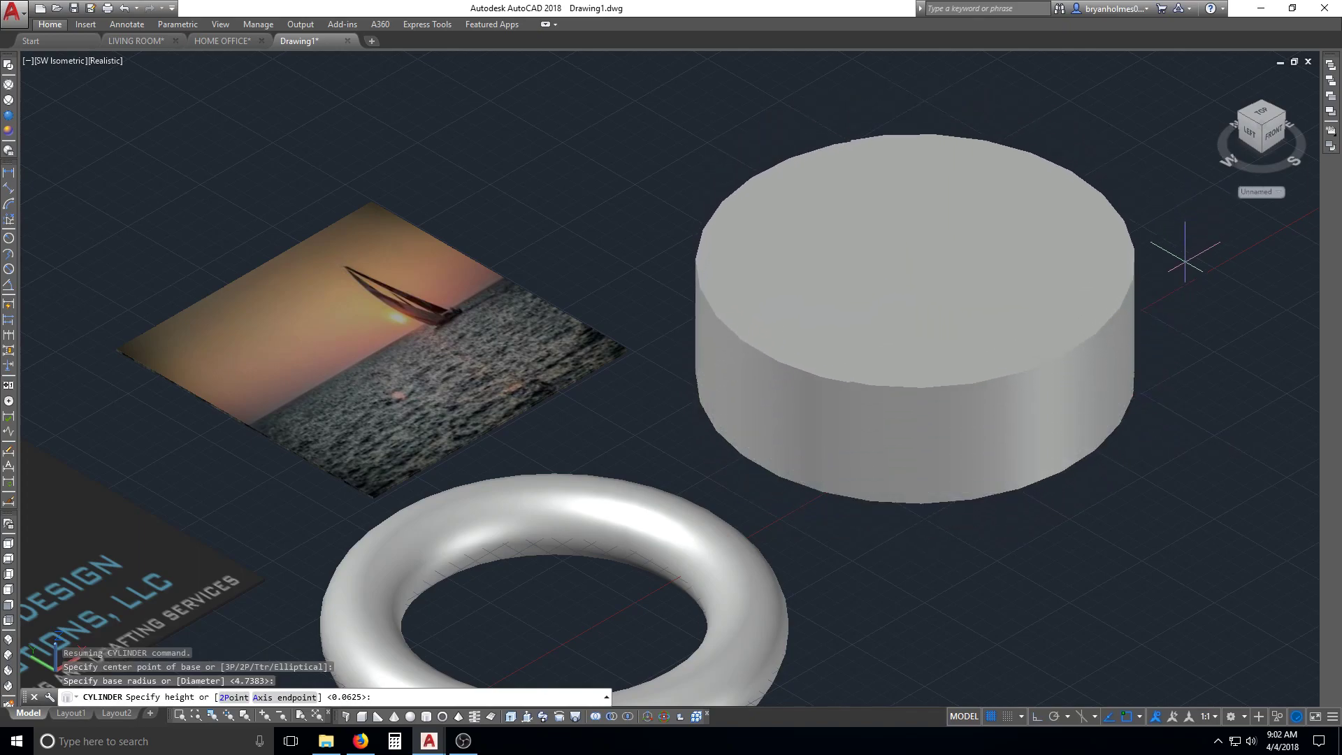
{"action": "left_click", "coordinate": [1177, 302]}
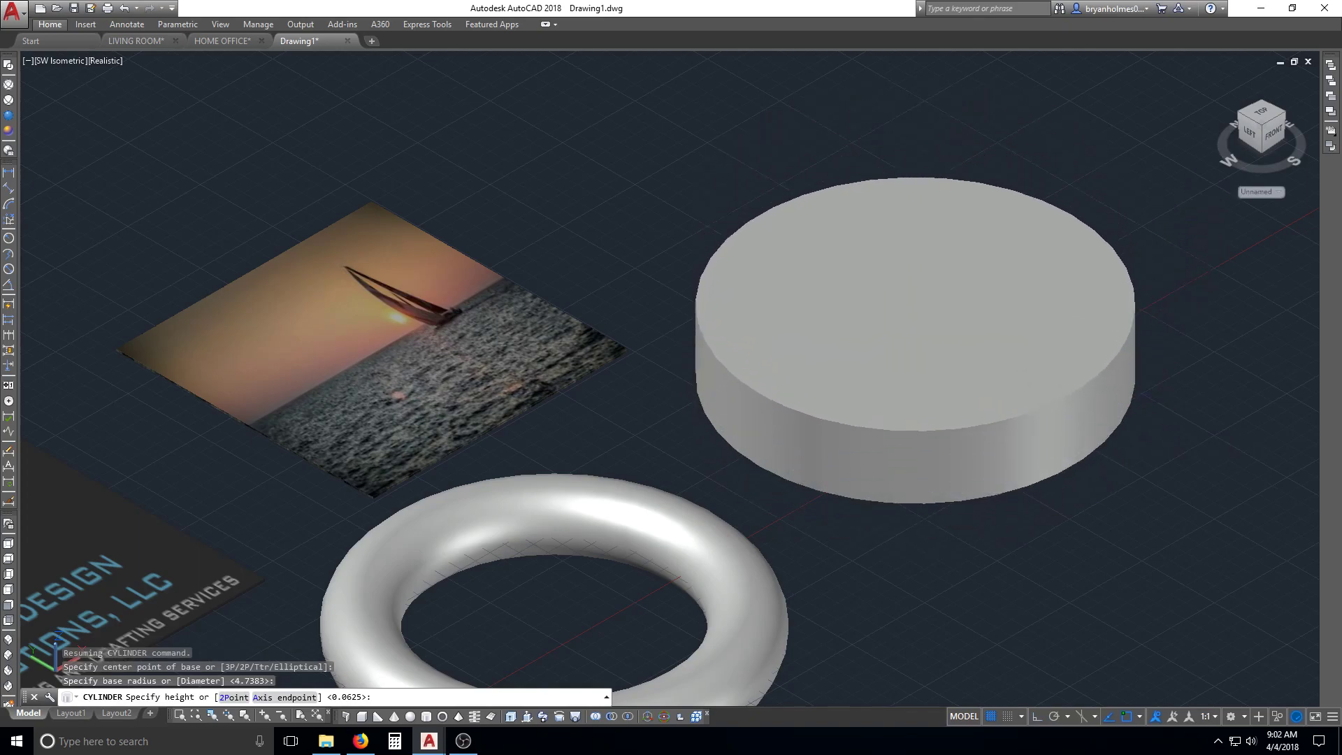
Step: Create a four-sided pyramid in front of the cylinder, beside the torus
{"action": "left_click", "coordinate": [459, 717]}
{"action": "middle_click_drag", "start_coordinate": [620, 119], "coordinate": [590, 248]}
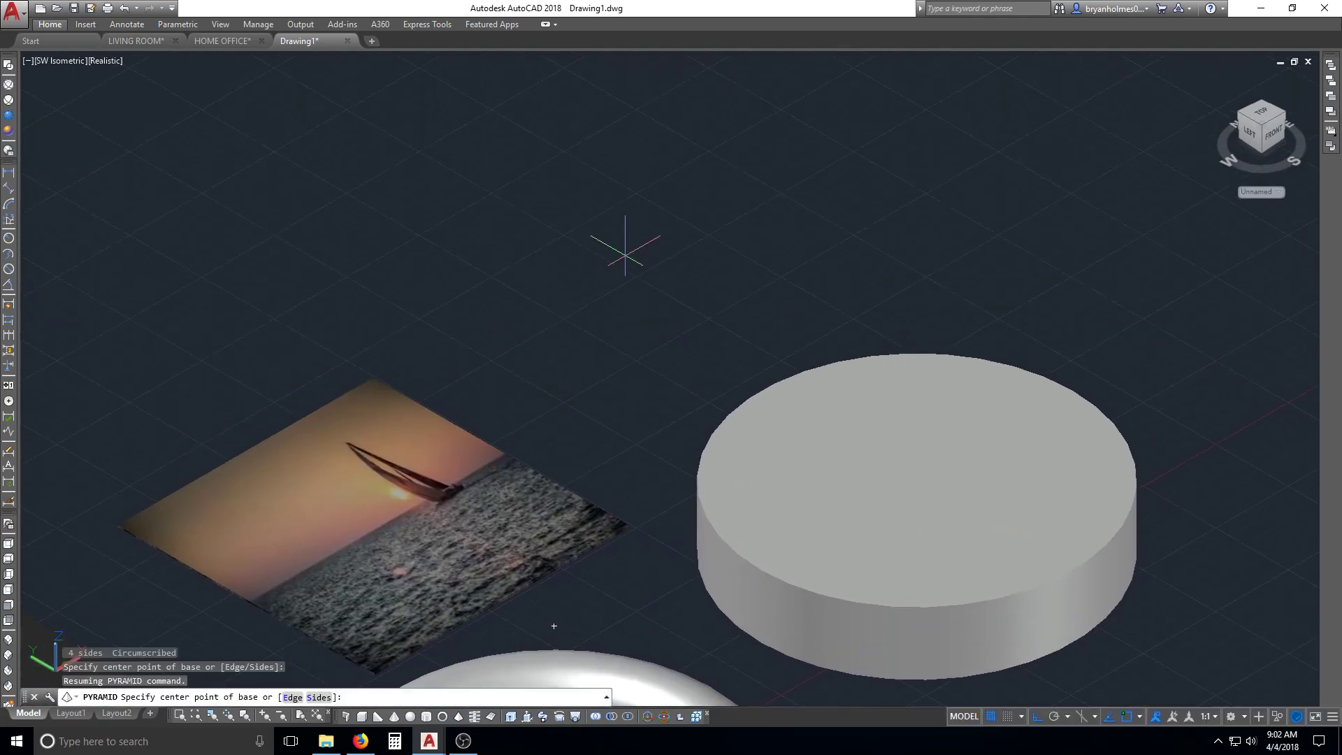
{"action": "scroll", "coordinate": [698, 285], "scroll_direction": "down", "scroll_amount": 5}
{"action": "left_click", "coordinate": [840, 572]}
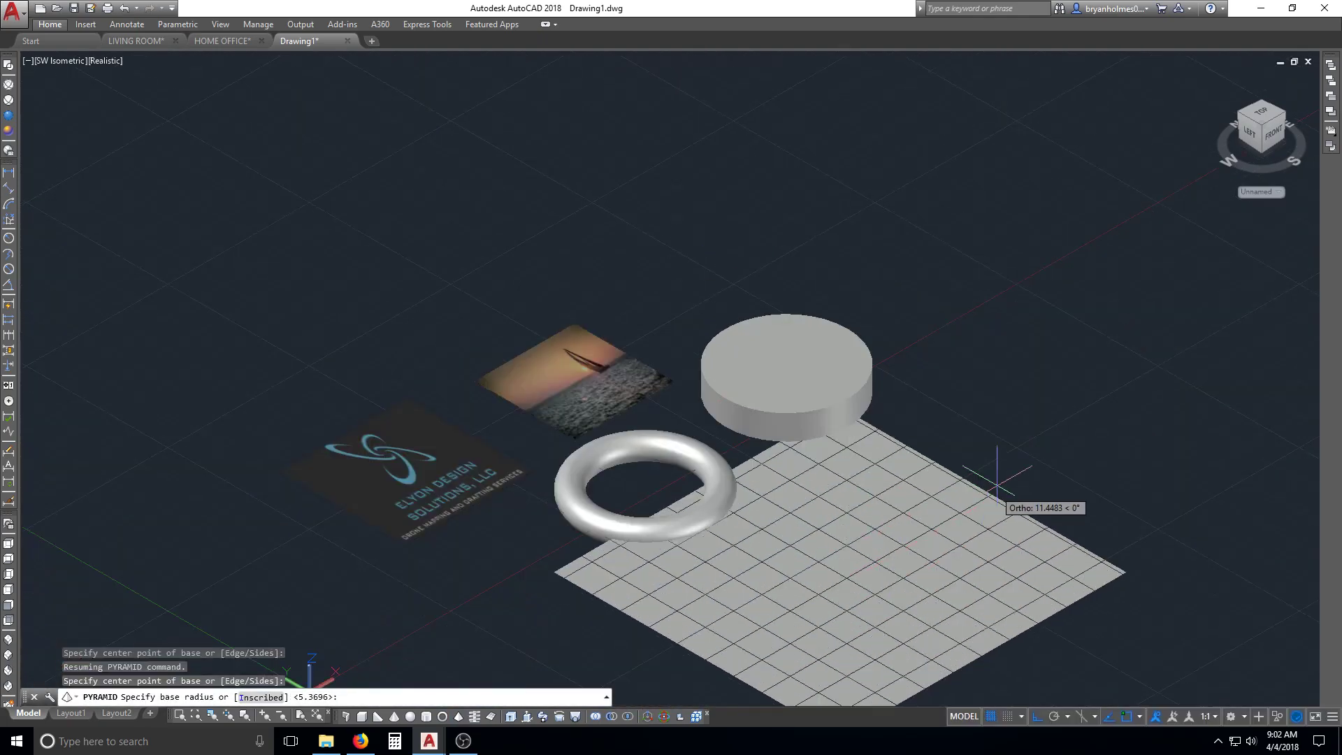
{"action": "left_click", "coordinate": [963, 553]}
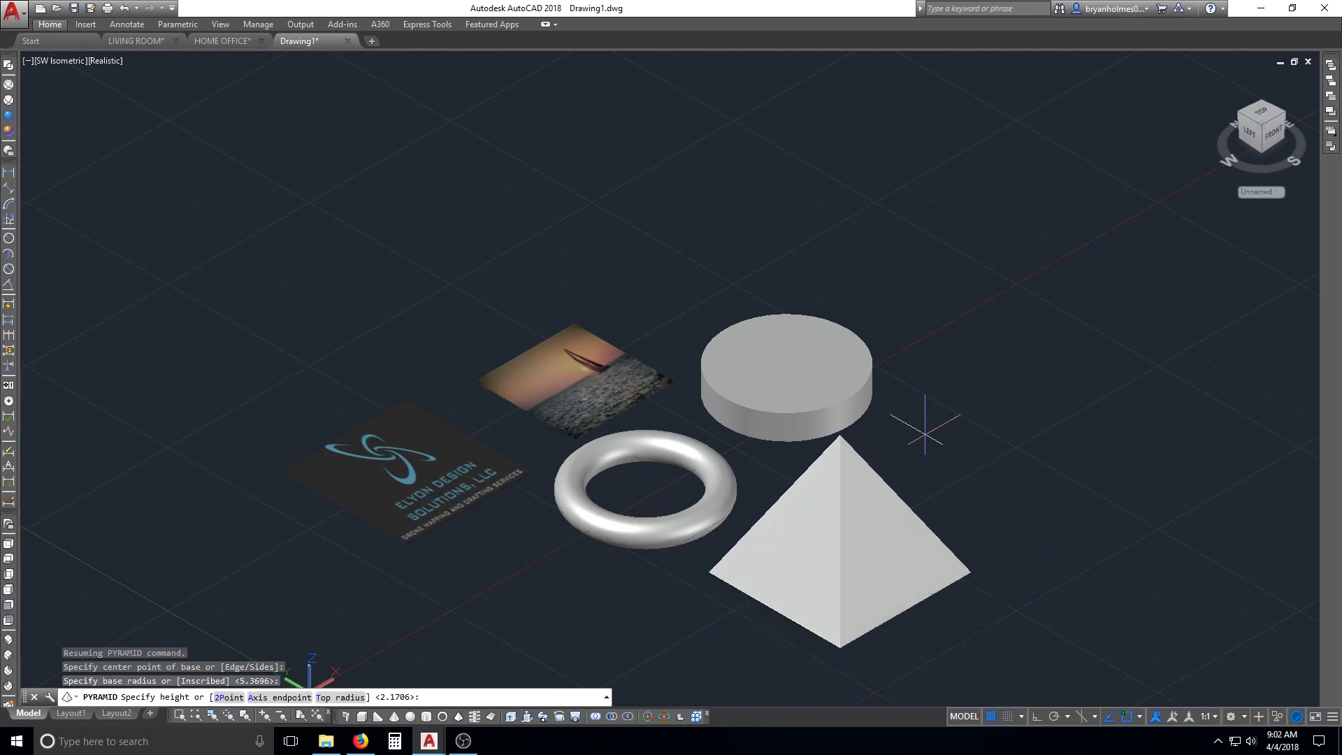
{"action": "left_click", "coordinate": [913, 438]}
{"action": "key", "text": "Escape"}
Step: Use Match Properties to copy the sailboat box's material to the cylinder, the torus and the pyramid
{"action": "middle_click_drag", "start_coordinate": [778, 507], "coordinate": [754, 510], "text": "shift"}
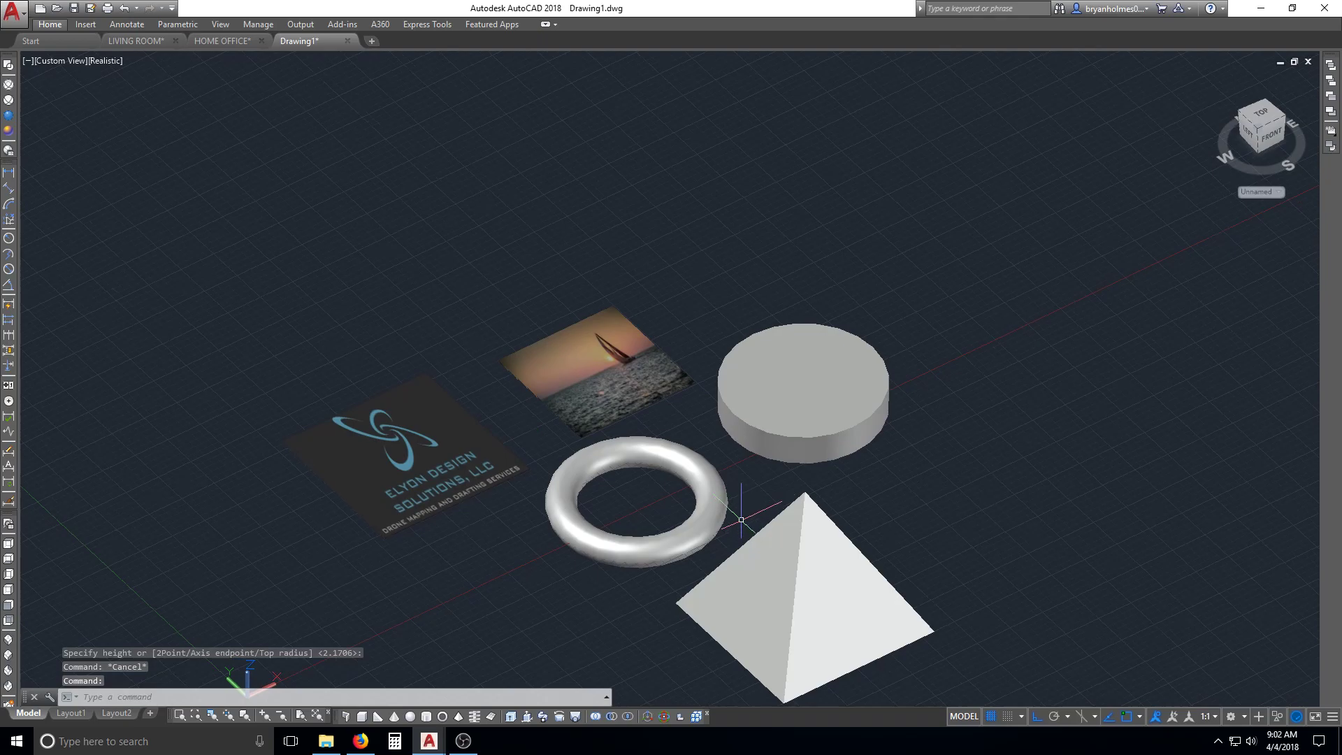
{"action": "key", "text": "Escape"}
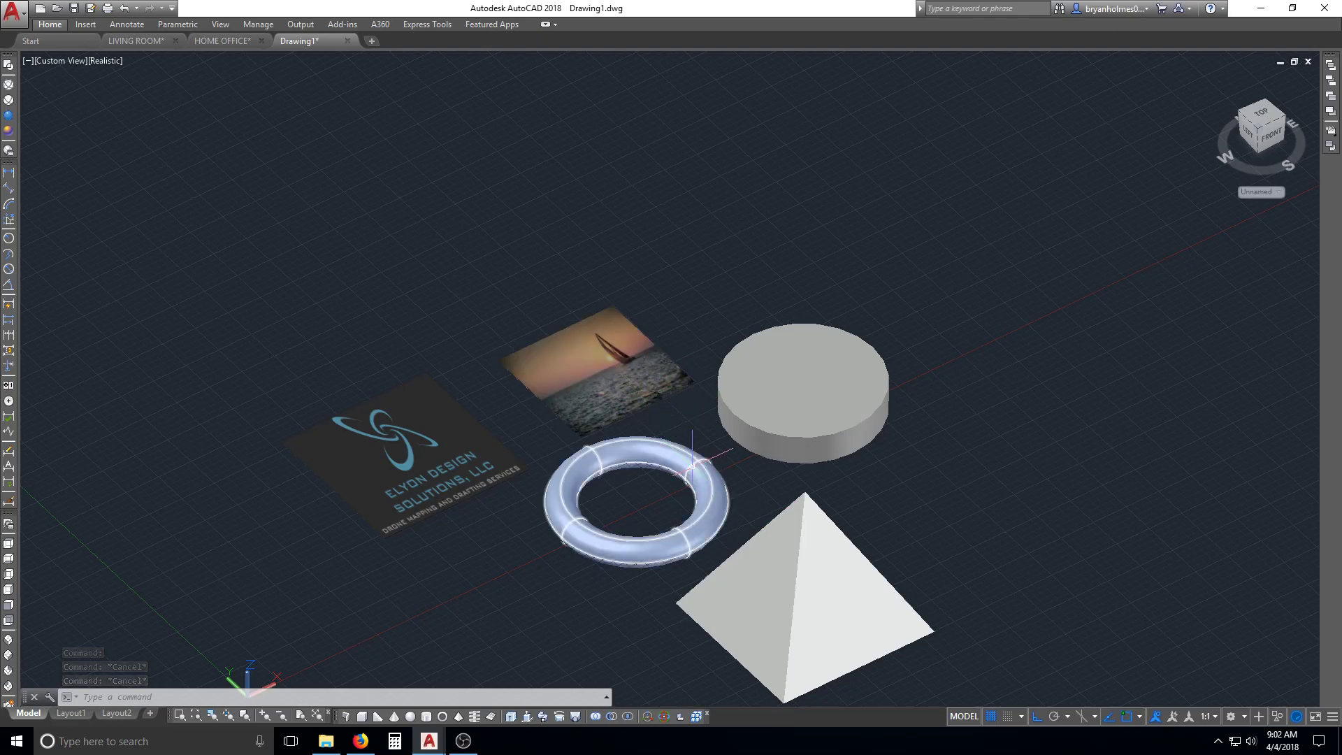
{"action": "key", "text": "Escape"}
{"action": "type", "text": "M"}
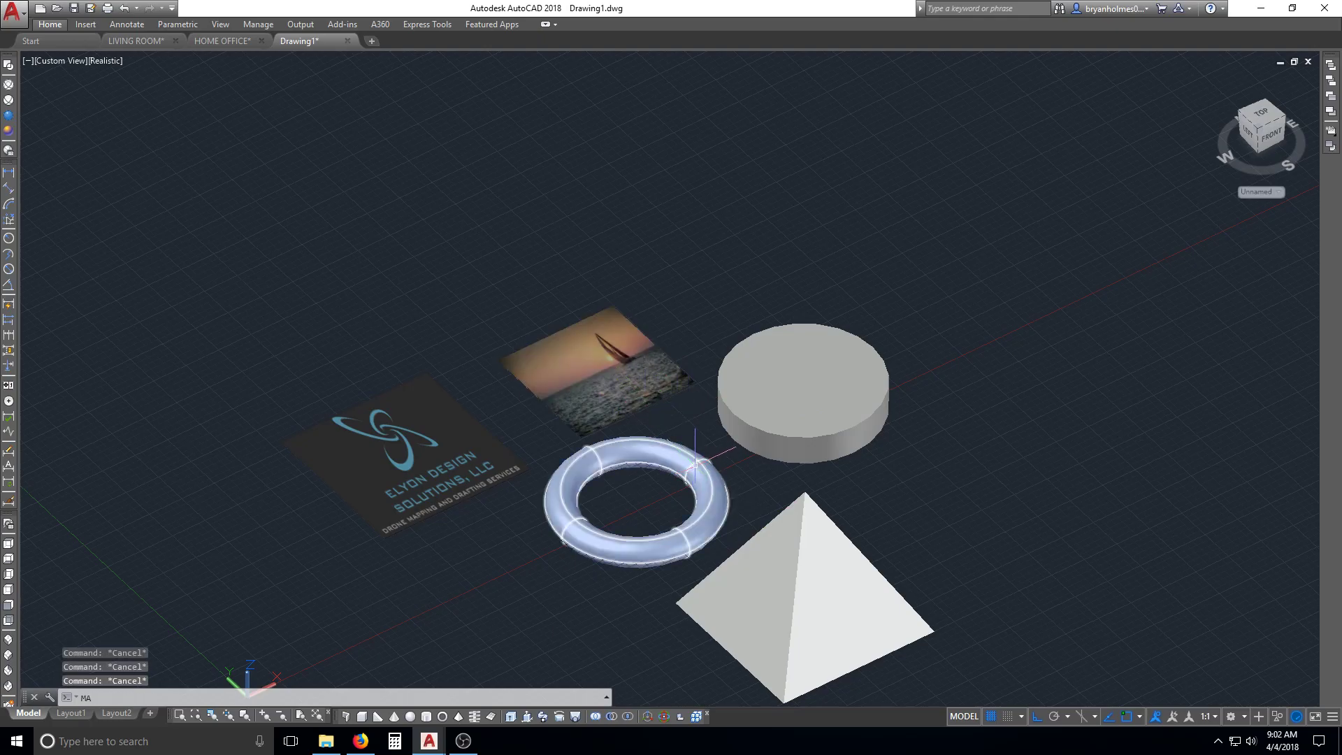
{"action": "type", "text": "A"}
{"action": "key", "text": "Return"}
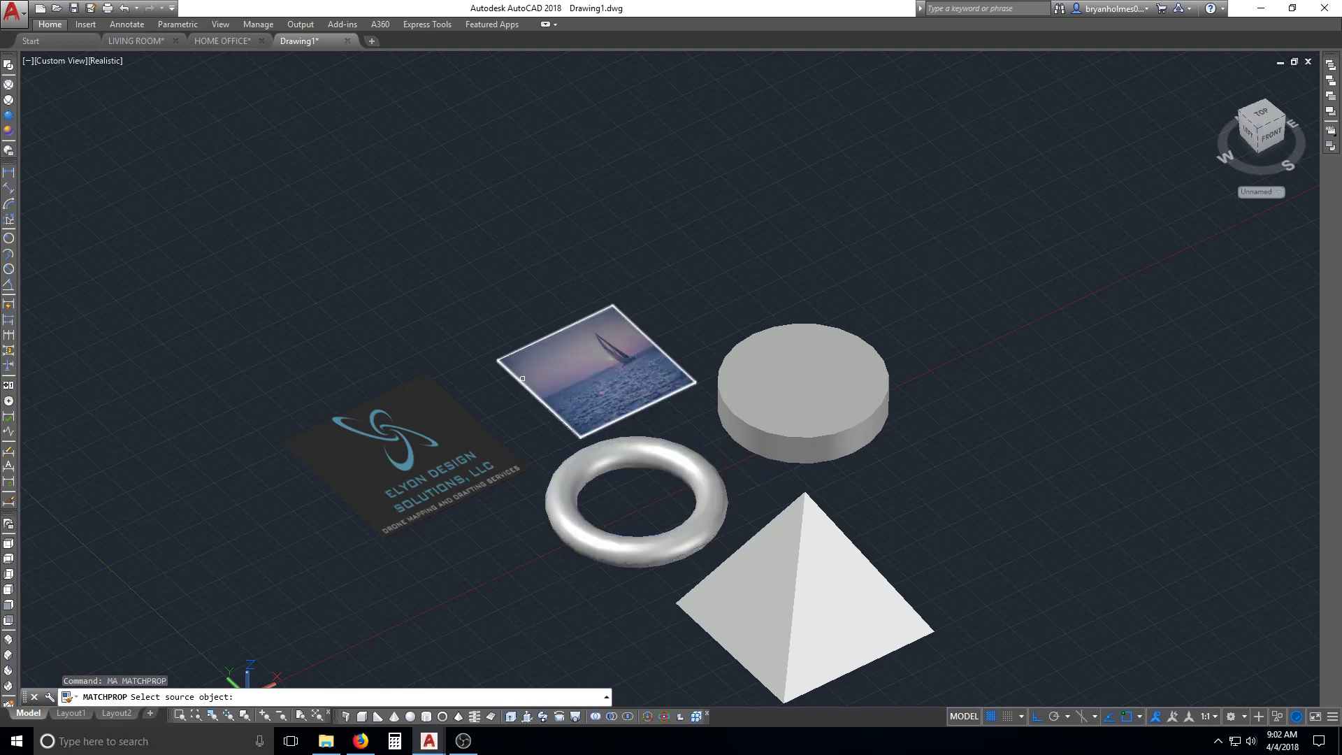
{"action": "left_click", "coordinate": [601, 371]}
{"action": "left_click", "coordinate": [723, 391]}
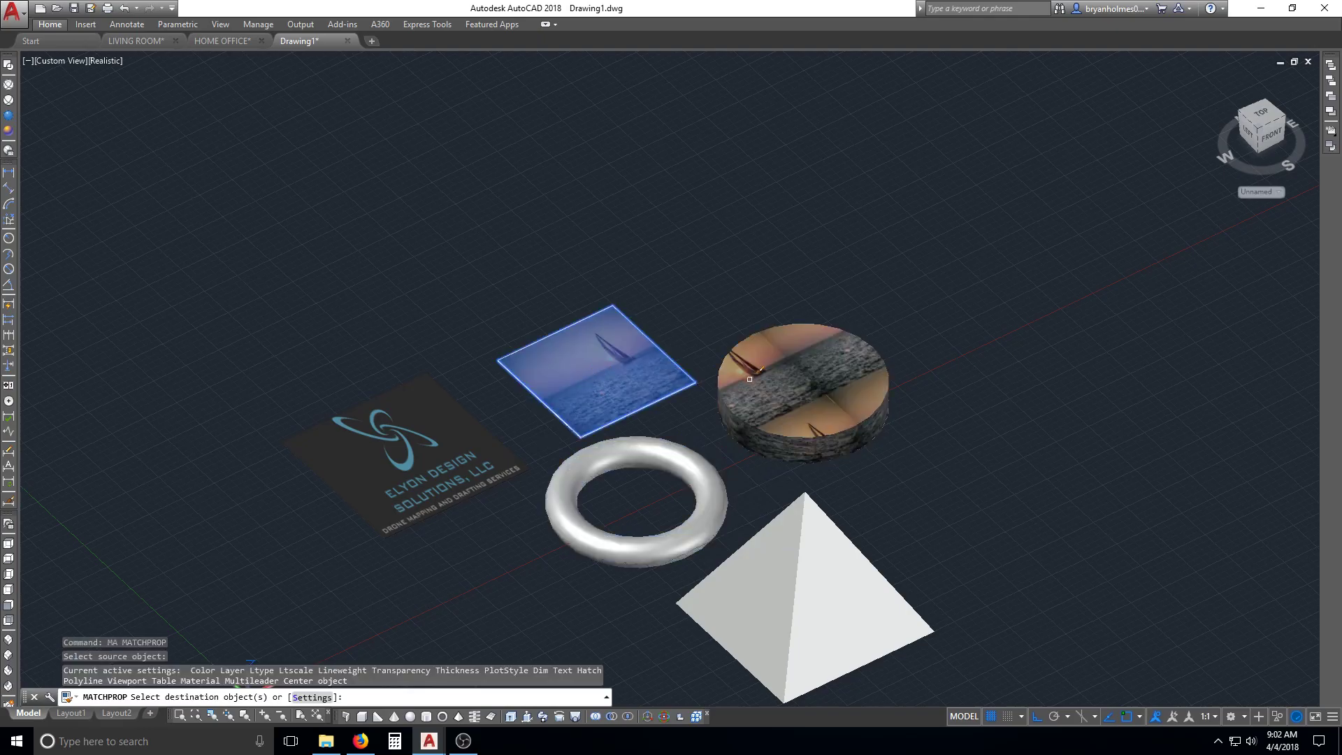
{"action": "left_click", "coordinate": [678, 483]}
{"action": "left_click", "coordinate": [727, 562]}
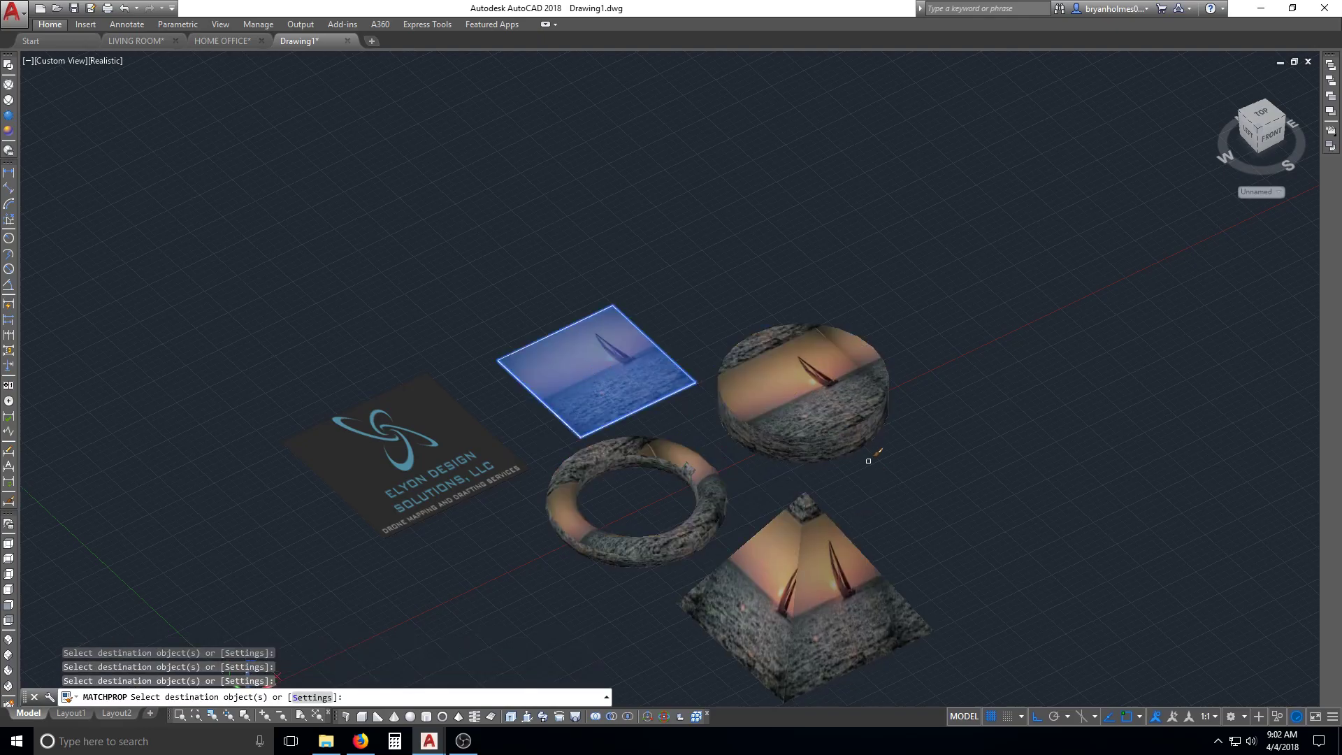
Step: Finish matching properties and examine how the sailboat image wraps around the torus, the cylinder and the pyramid
{"action": "left_click", "coordinate": [594, 377]}
{"action": "key", "text": "Escape"}
{"action": "scroll", "coordinate": [670, 553], "scroll_direction": "up", "scroll_amount": 6}
{"action": "middle_click_drag", "start_coordinate": [668, 555], "coordinate": [689, 455], "text": "shift"}
{"action": "scroll", "coordinate": [836, 281], "scroll_direction": "down", "scroll_amount": 5}
{"action": "scroll", "coordinate": [761, 353], "scroll_direction": "down", "scroll_amount": 2}
{"action": "scroll", "coordinate": [748, 363], "scroll_direction": "down", "scroll_amount": 3}
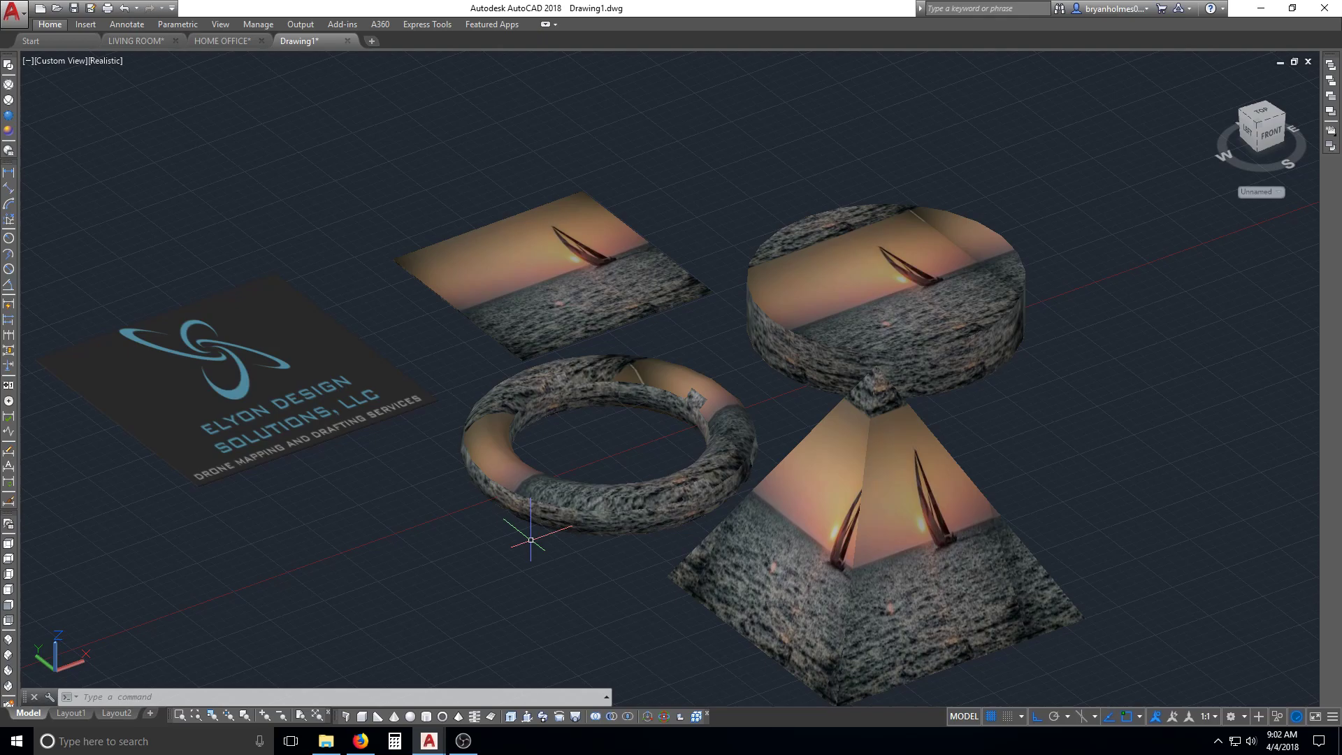
{"action": "left_click", "coordinate": [504, 406]}
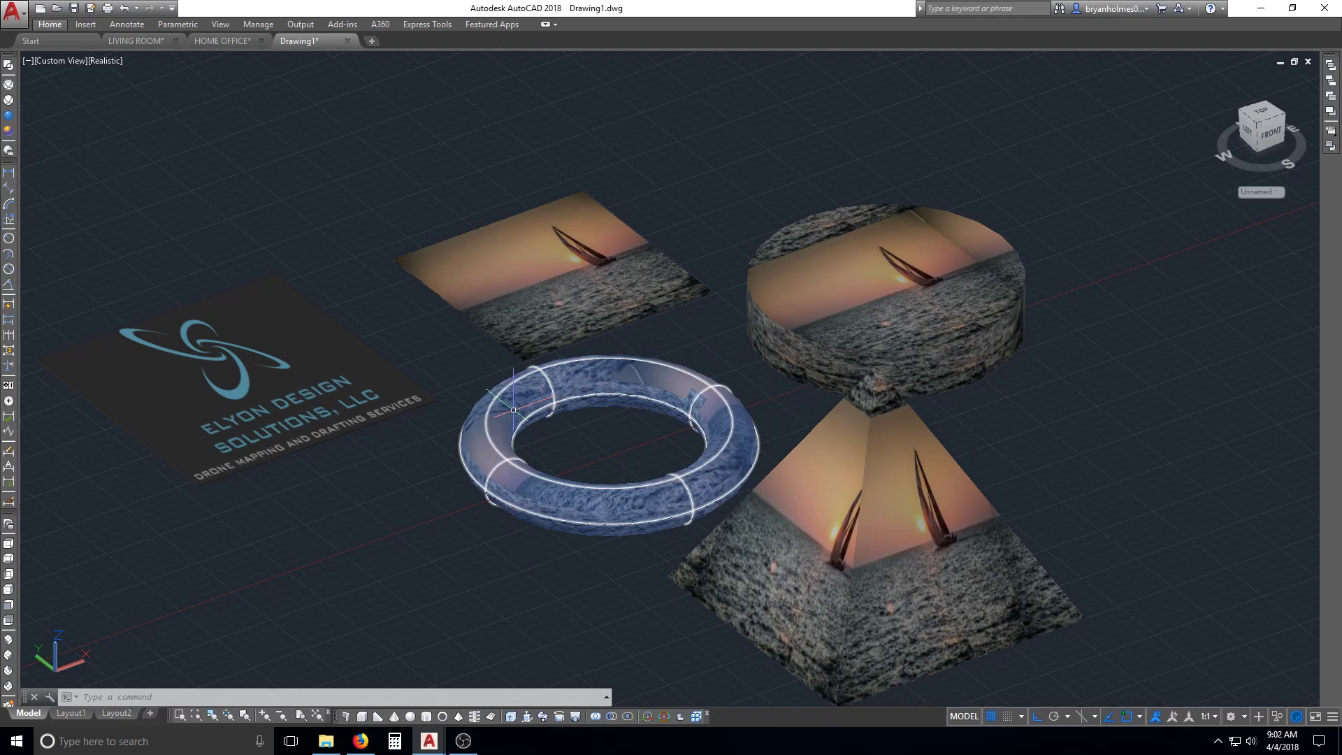
{"action": "key", "text": "Escape"}
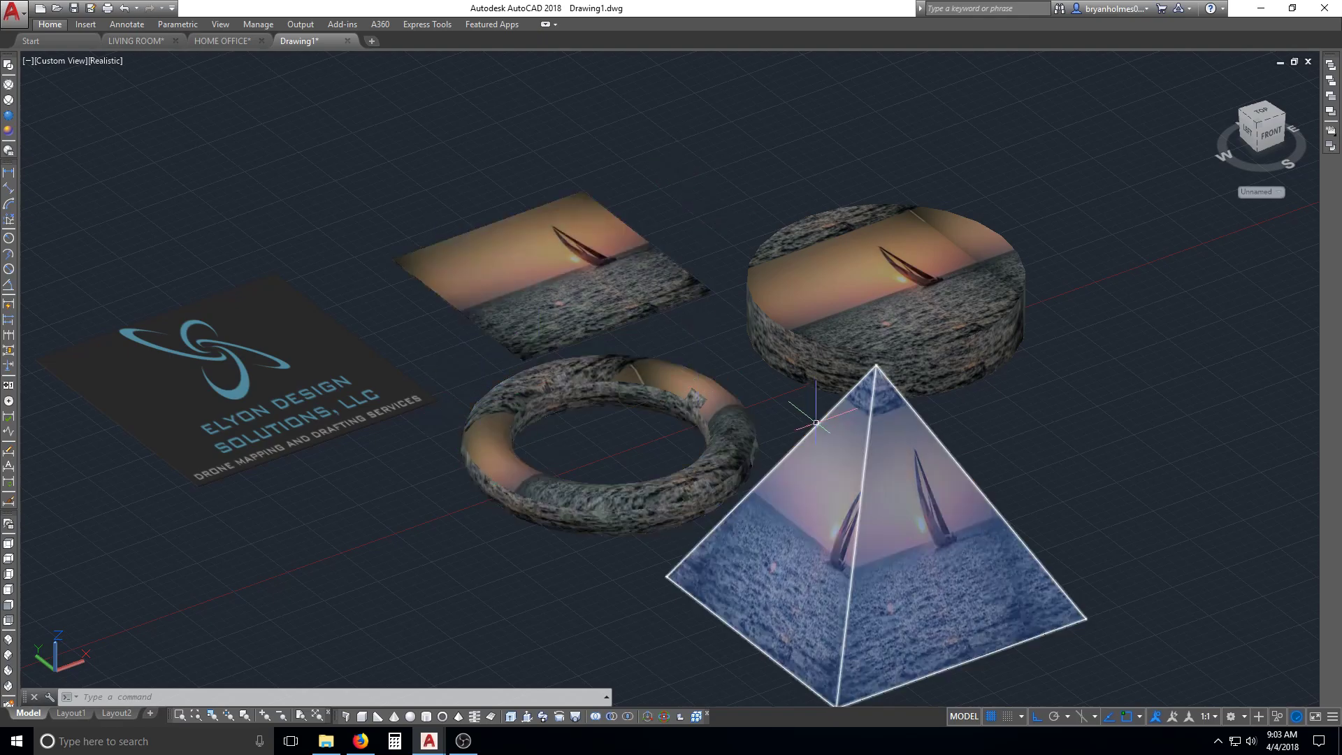
{"action": "scroll", "coordinate": [849, 415], "scroll_direction": "up", "scroll_amount": 3}
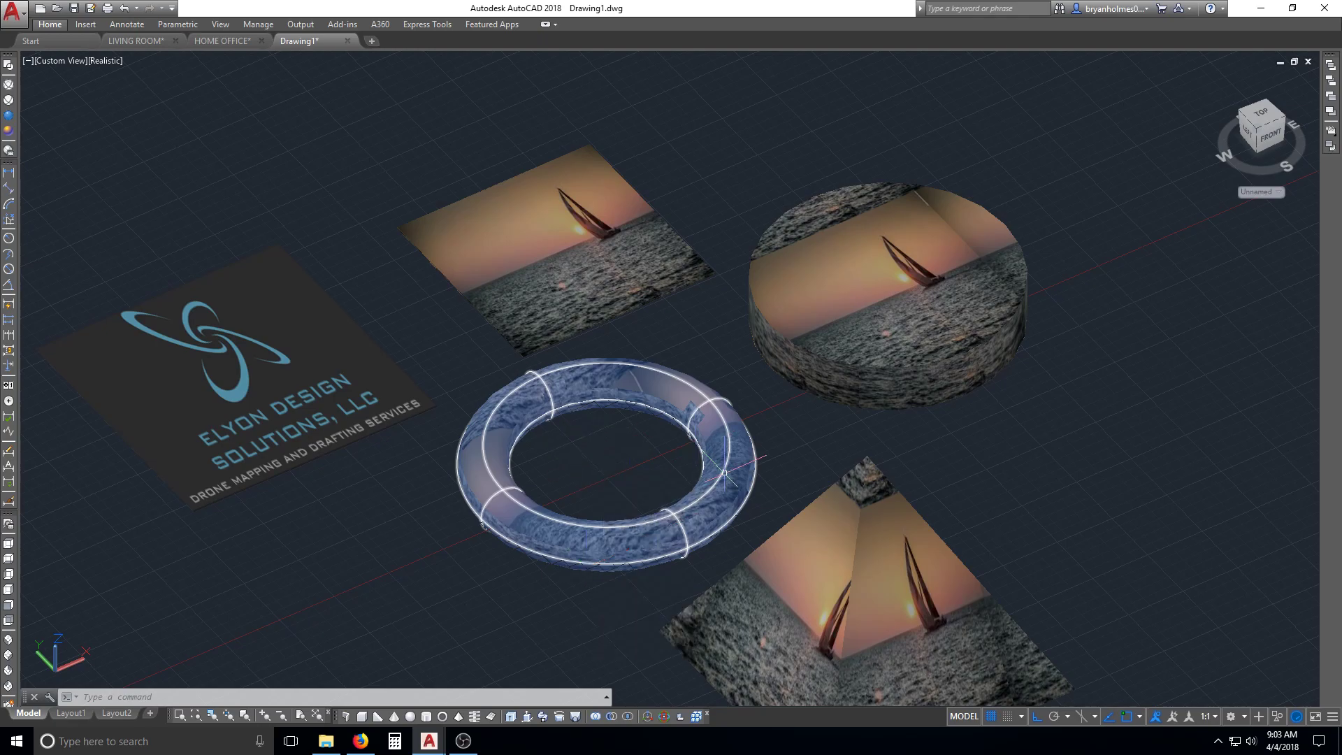
Step: Render the current view with the logo box and all the sailboat-textured solids in frame, and close the render window
{"action": "key", "text": "Escape"}
{"action": "scroll", "coordinate": [817, 548], "scroll_direction": "down", "scroll_amount": 2}
{"action": "middle_click_drag", "start_coordinate": [817, 549], "coordinate": [731, 452]}
{"action": "scroll", "coordinate": [732, 452], "scroll_direction": "up", "scroll_amount": 2}
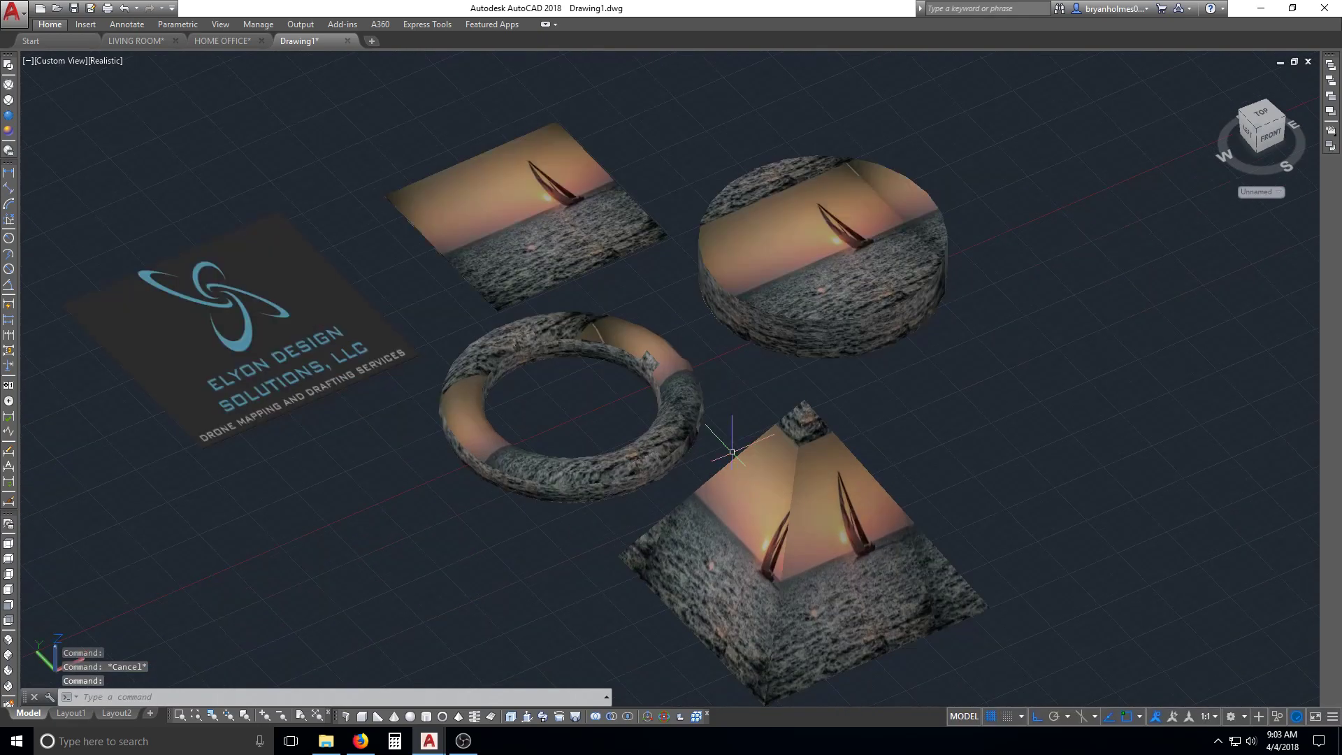
{"action": "key", "text": "Escape"}
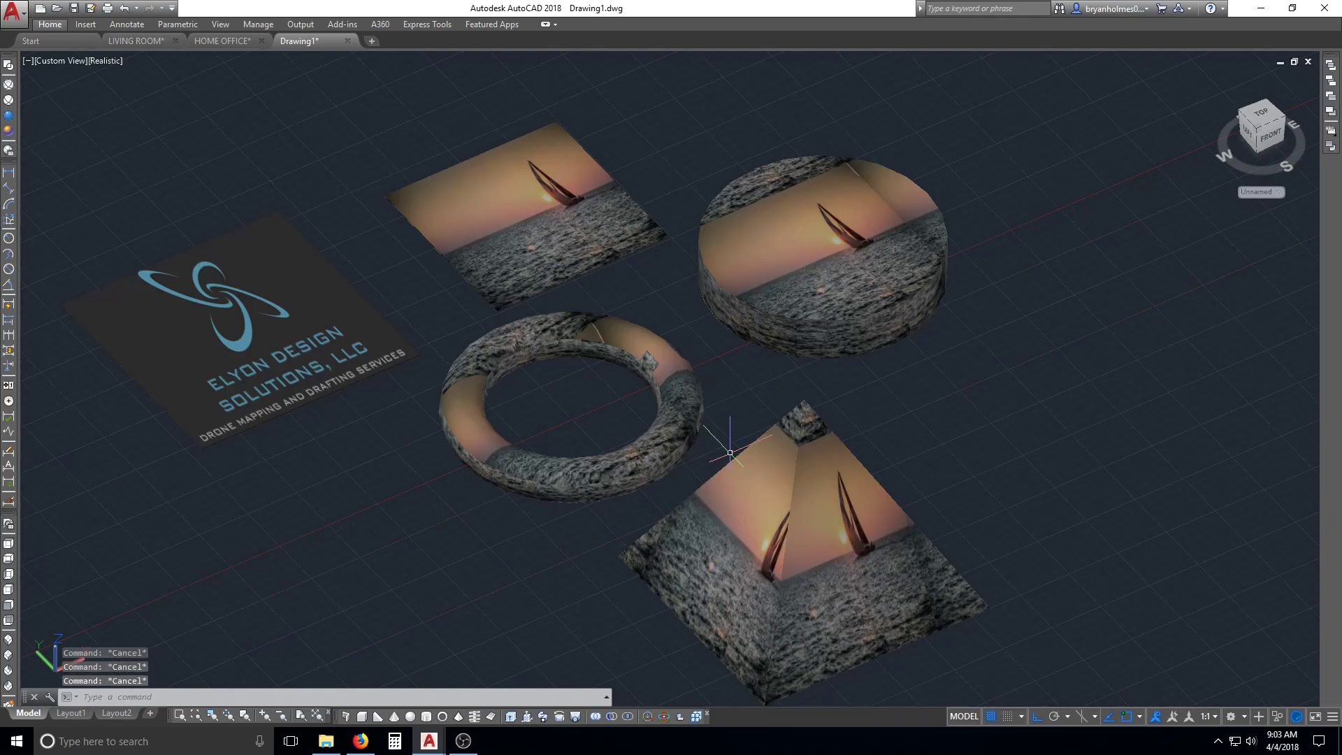
{"action": "type", "text": "RR"}
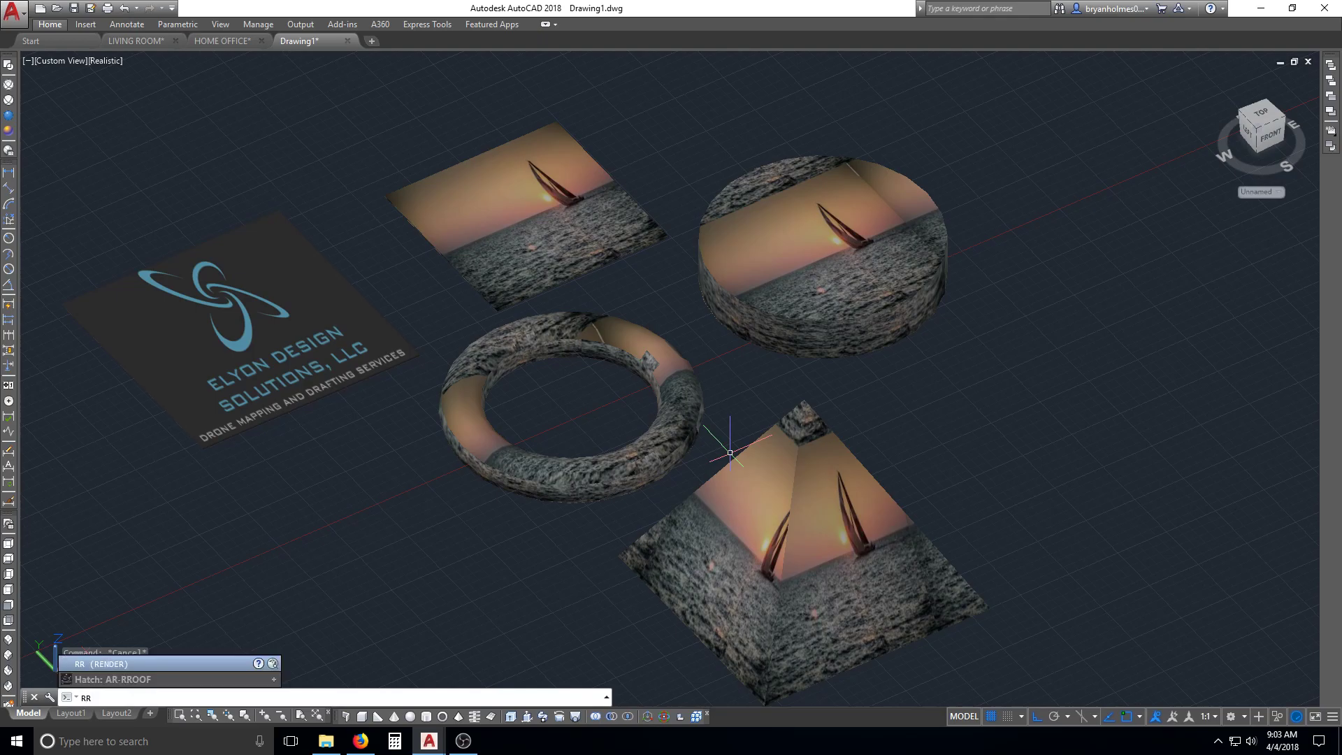
{"action": "key", "text": "Return"}
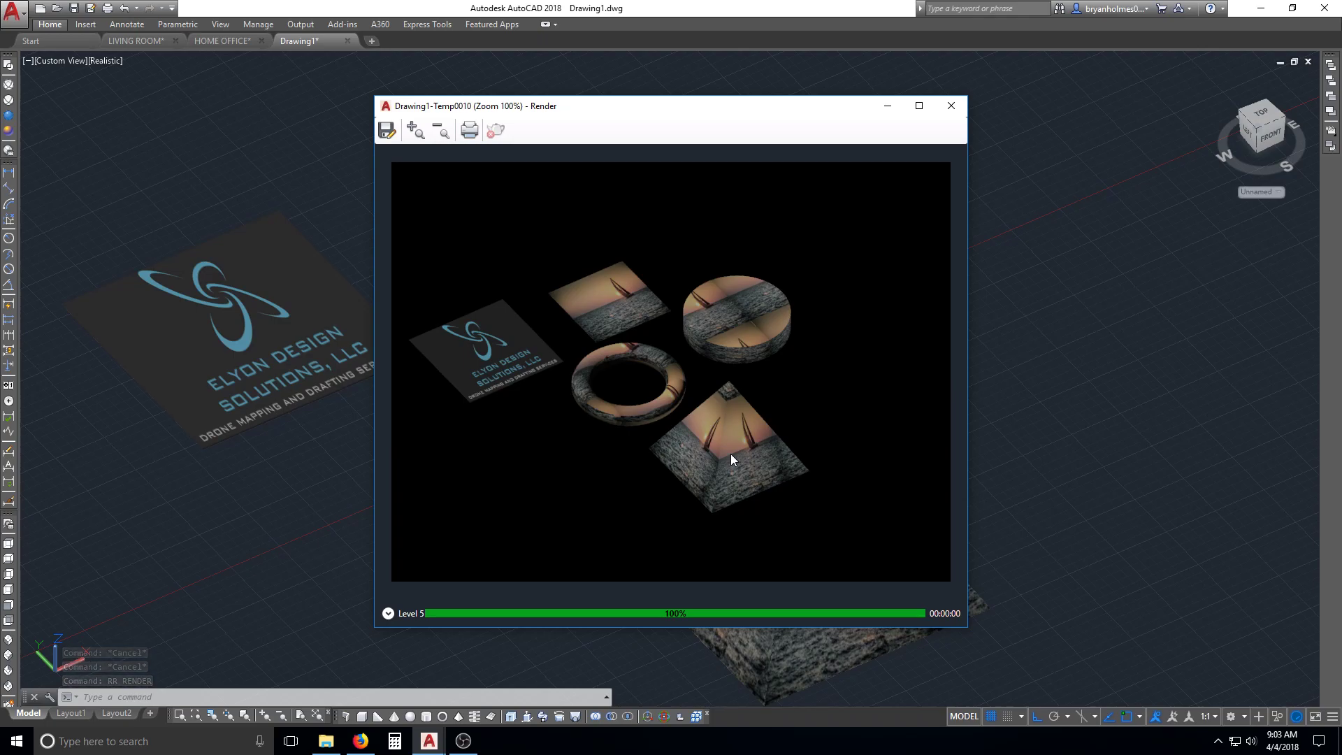
{"action": "key", "text": "alt+F4"}
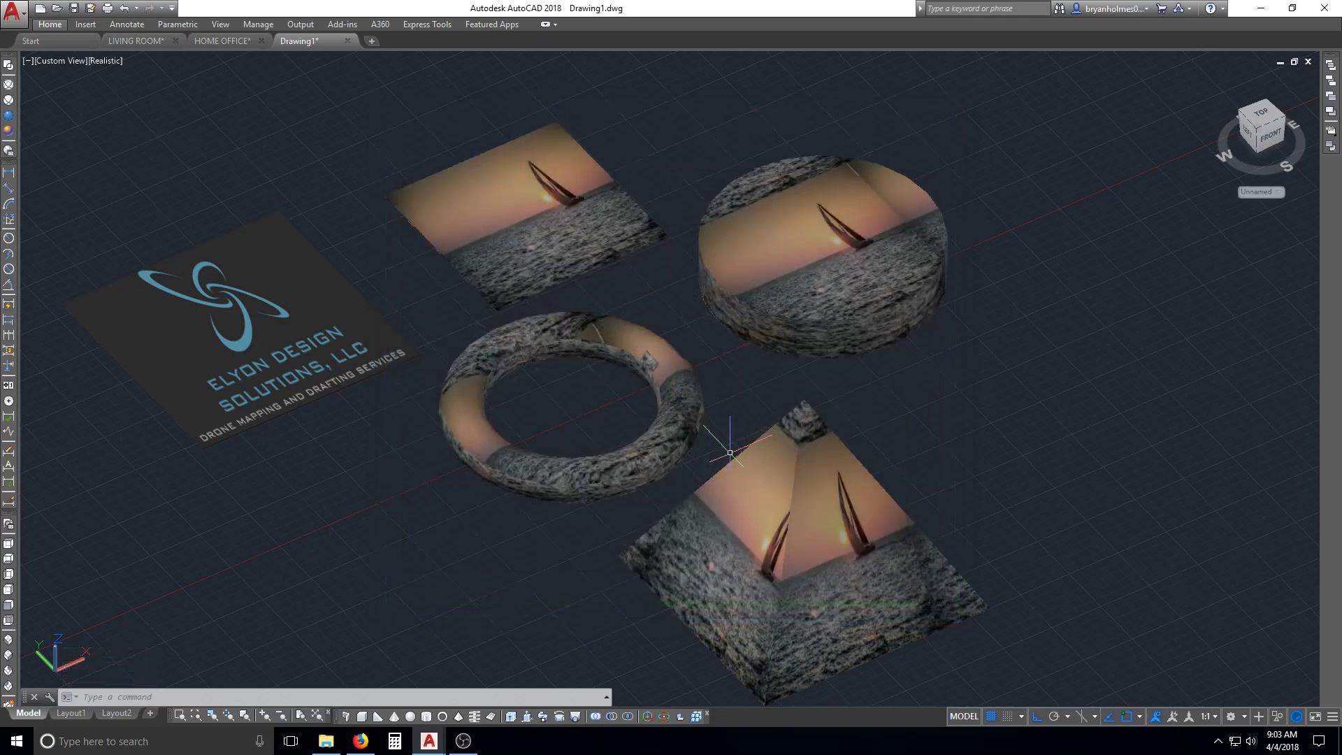